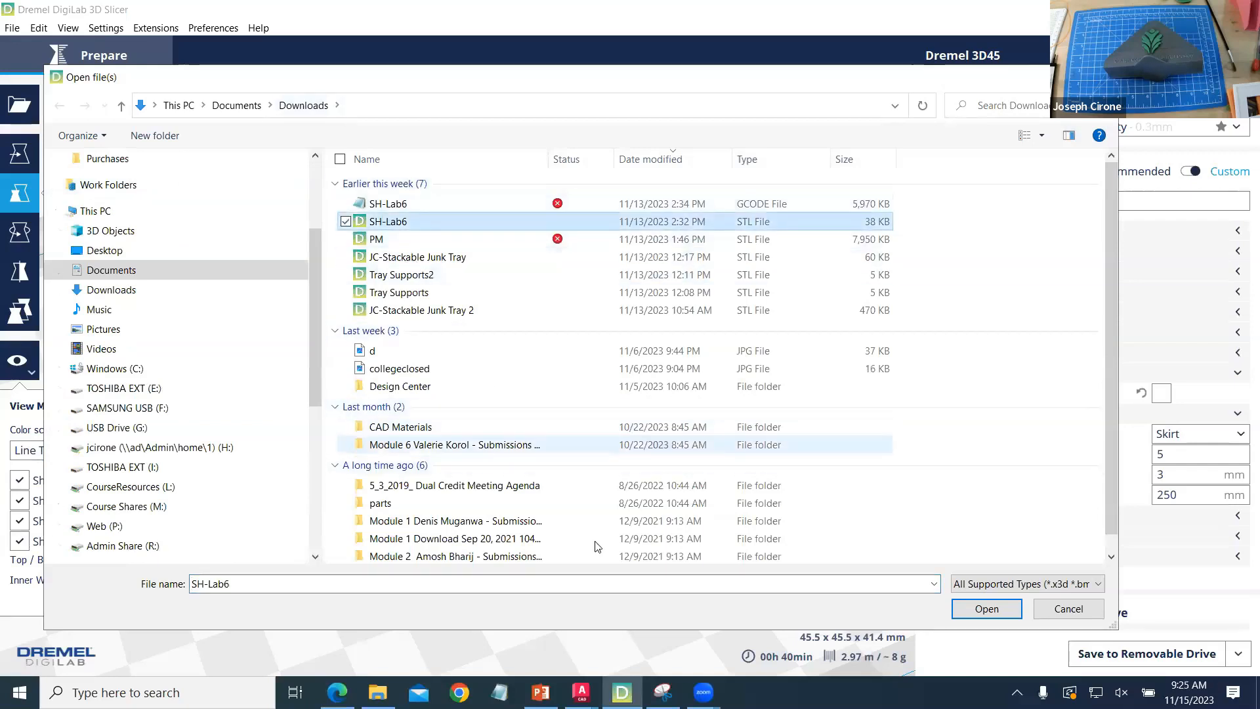
- Load the SH-Lab6 STL file and delete the small model scaled to 70% from the build plate
{"action": "left_click", "coordinate": [986, 609]}
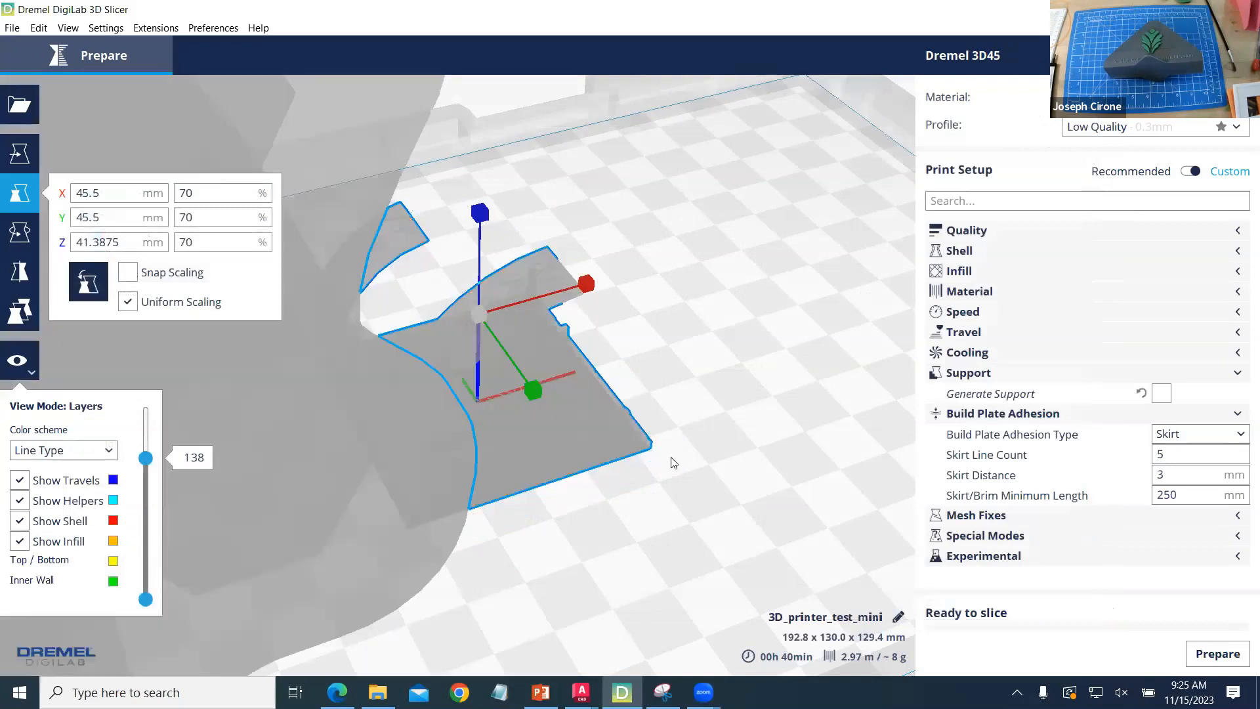
{"action": "scroll", "coordinate": [673, 455], "scroll_direction": "down", "scroll_amount": 5}
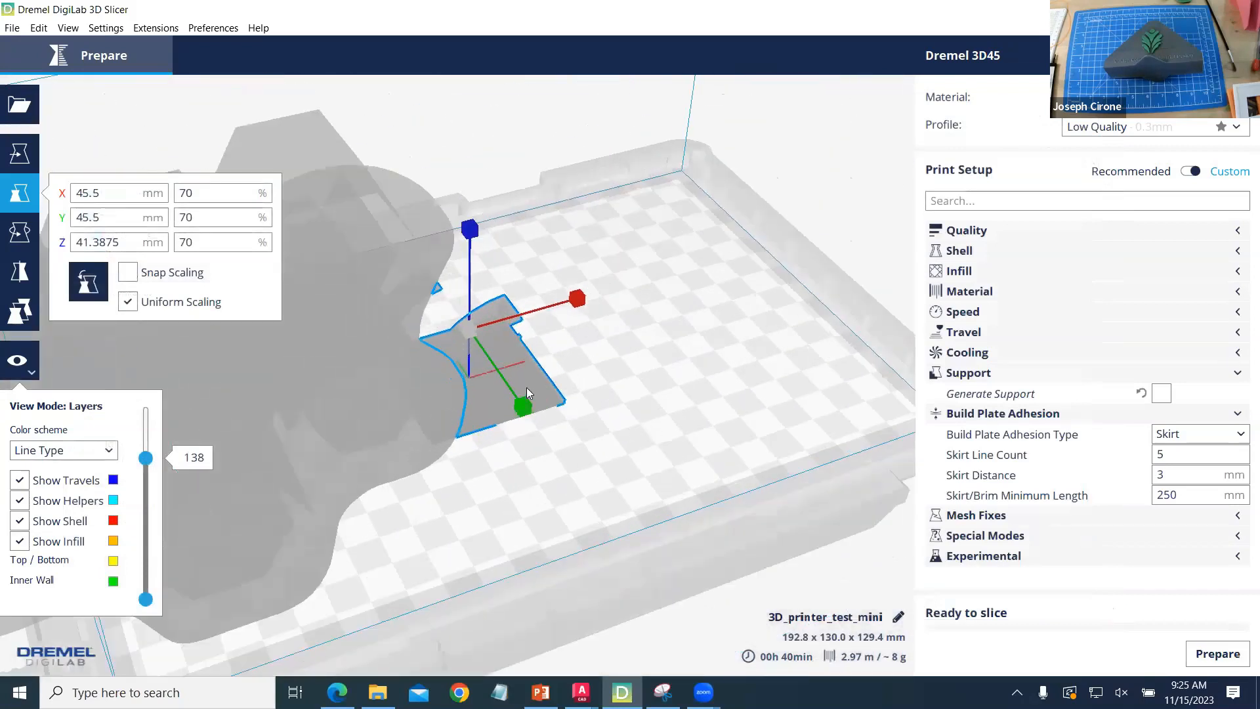
{"action": "key", "text": "Delete"}
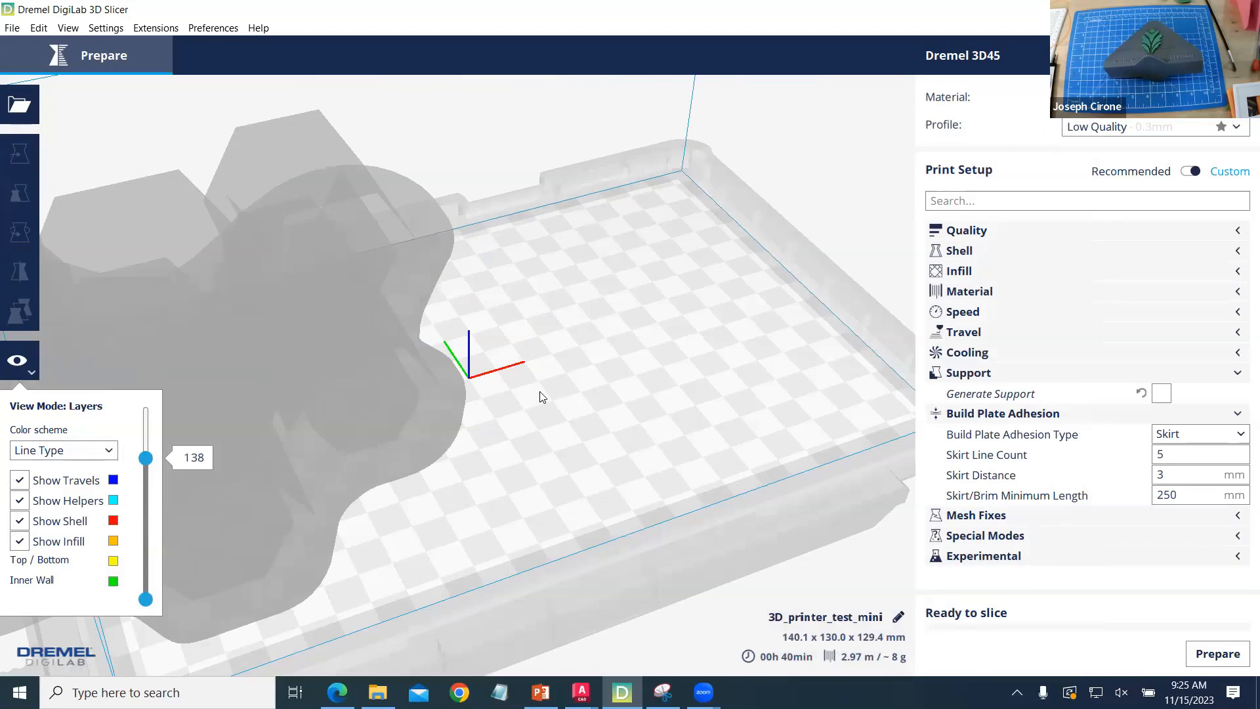
- Move the large SH-Lab6 model along the X axis to about -34.8 mm so it sits over the build plate
{"action": "left_click", "coordinate": [278, 367]}
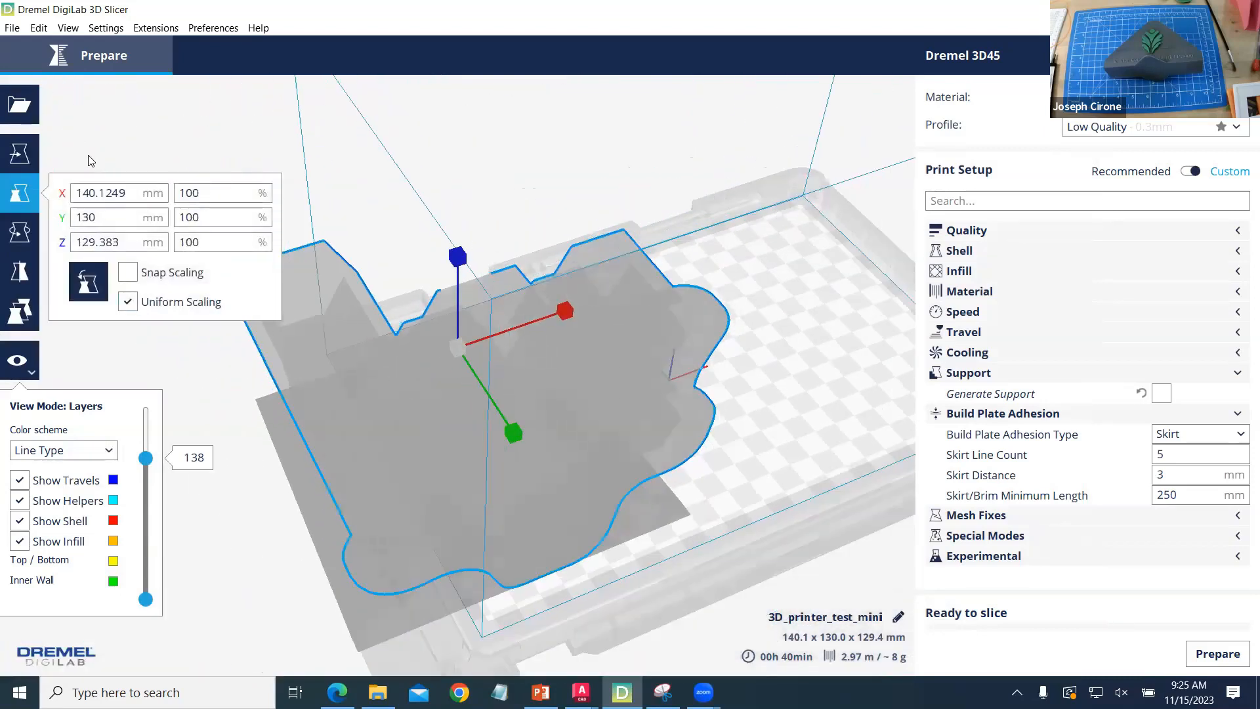
{"action": "left_click", "coordinate": [20, 153]}
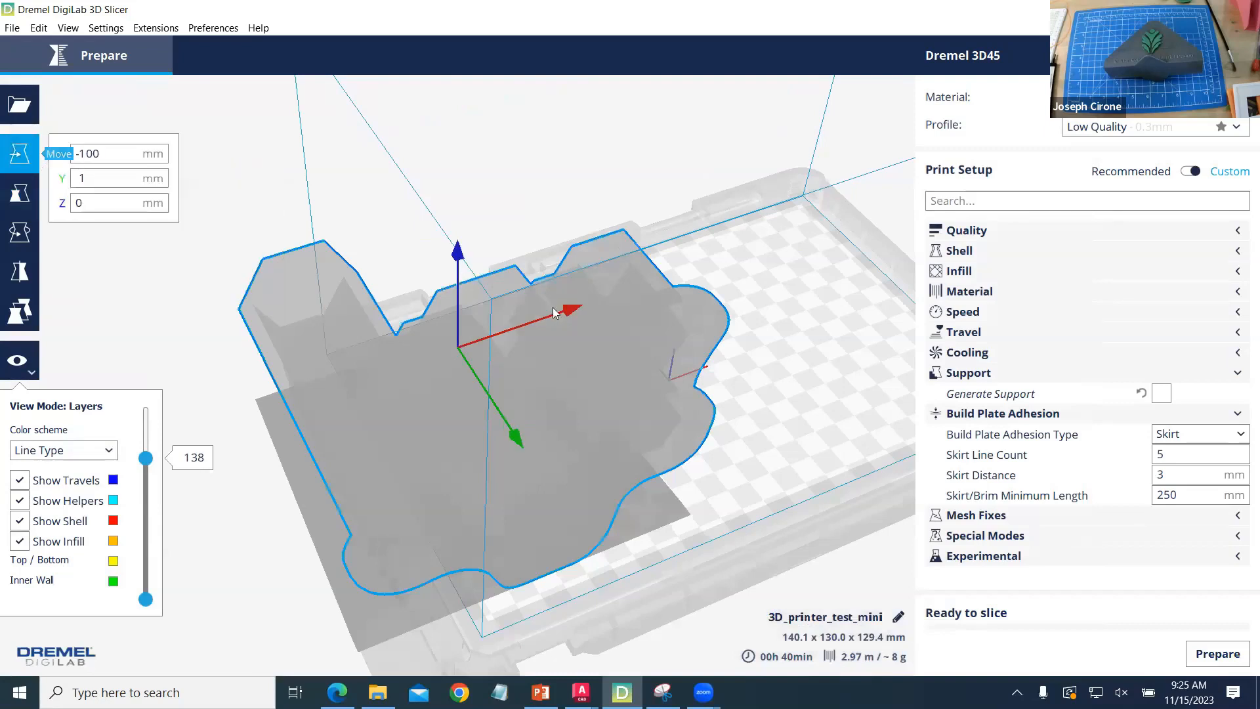
{"action": "left_click_drag", "start_coordinate": [568, 315], "coordinate": [669, 285]}
{"action": "right_click_drag", "start_coordinate": [480, 422], "coordinate": [607, 380]}
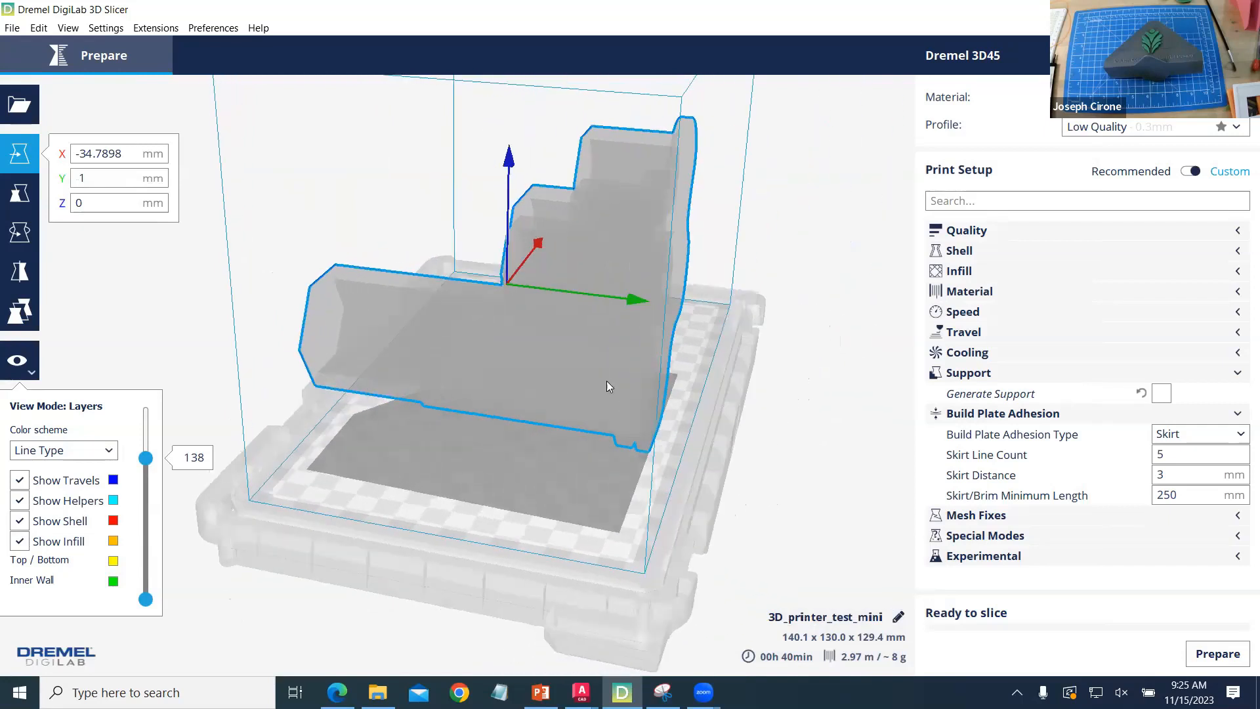
- Slice the model and raise the layer preview to layer 431
{"action": "left_click", "coordinate": [1202, 655]}
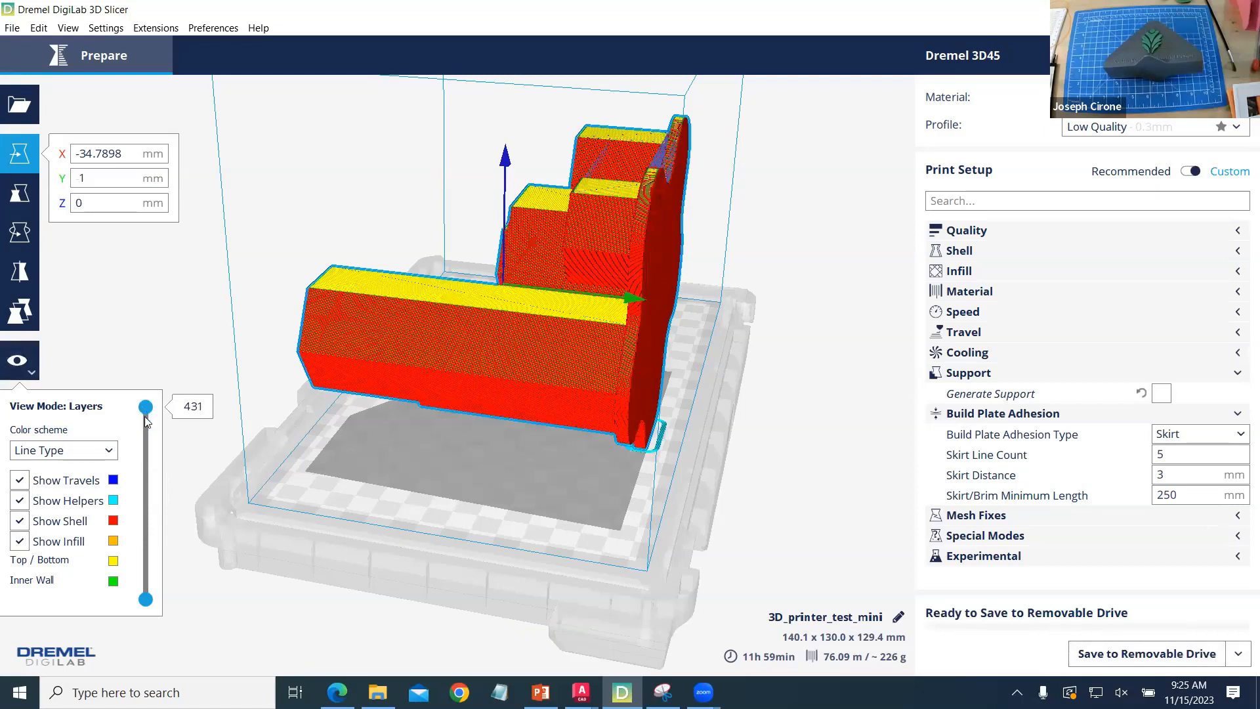
{"action": "left_click_drag", "start_coordinate": [140, 475], "coordinate": [146, 406]}
{"action": "right_click_drag", "start_coordinate": [406, 450], "coordinate": [403, 522]}
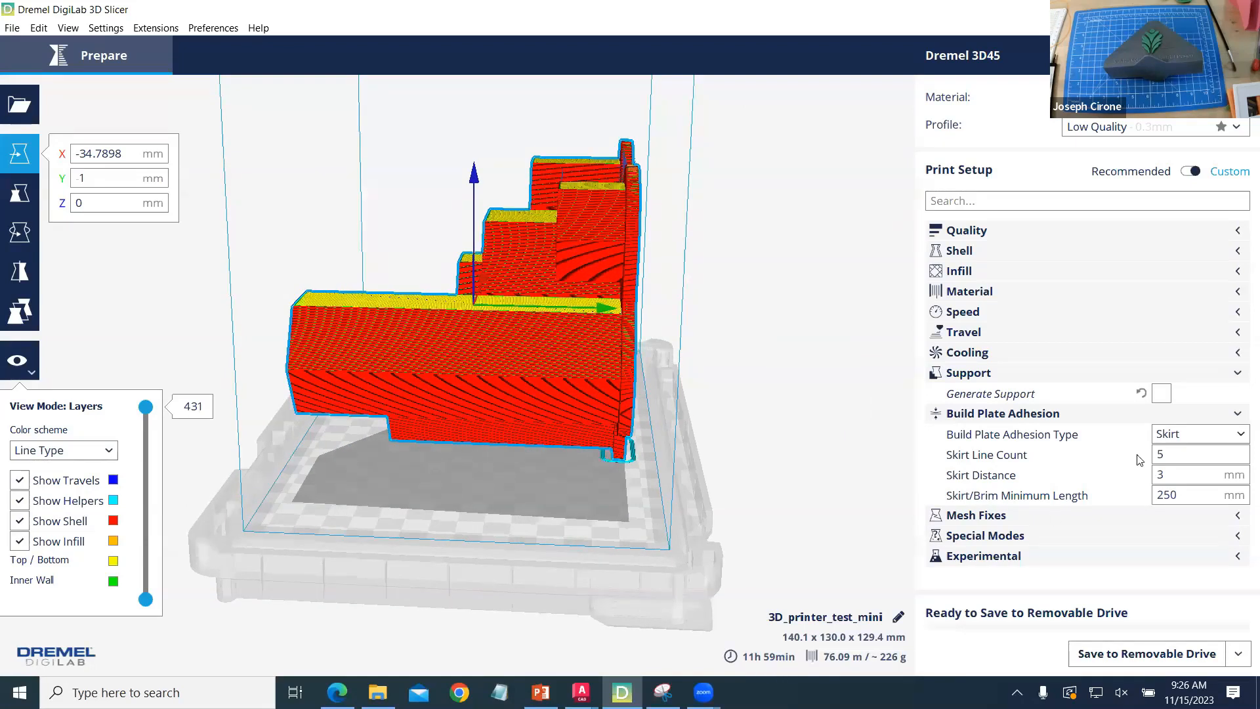
- Enable Generate Support, slice again and examine the support structures beneath the model
{"action": "left_click", "coordinate": [1162, 394]}
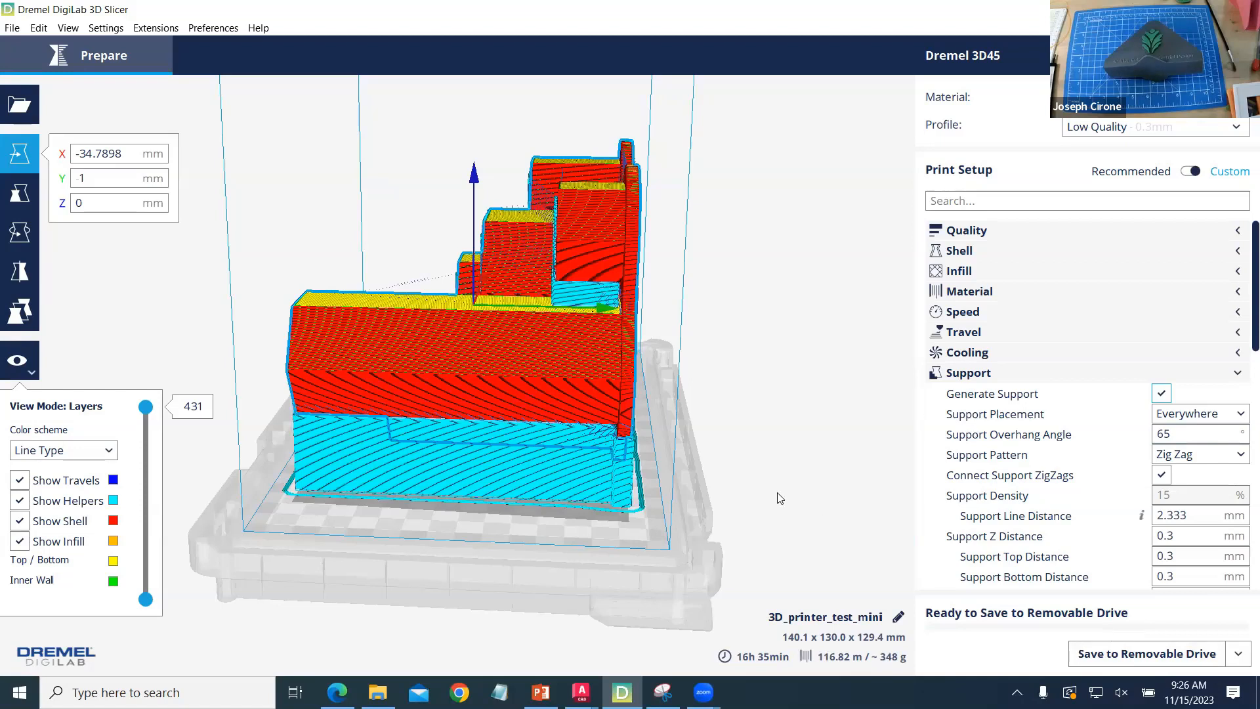
{"action": "right_click_drag", "start_coordinate": [659, 525], "coordinate": [496, 466]}
{"action": "right_click_drag", "start_coordinate": [592, 487], "coordinate": [799, 511]}
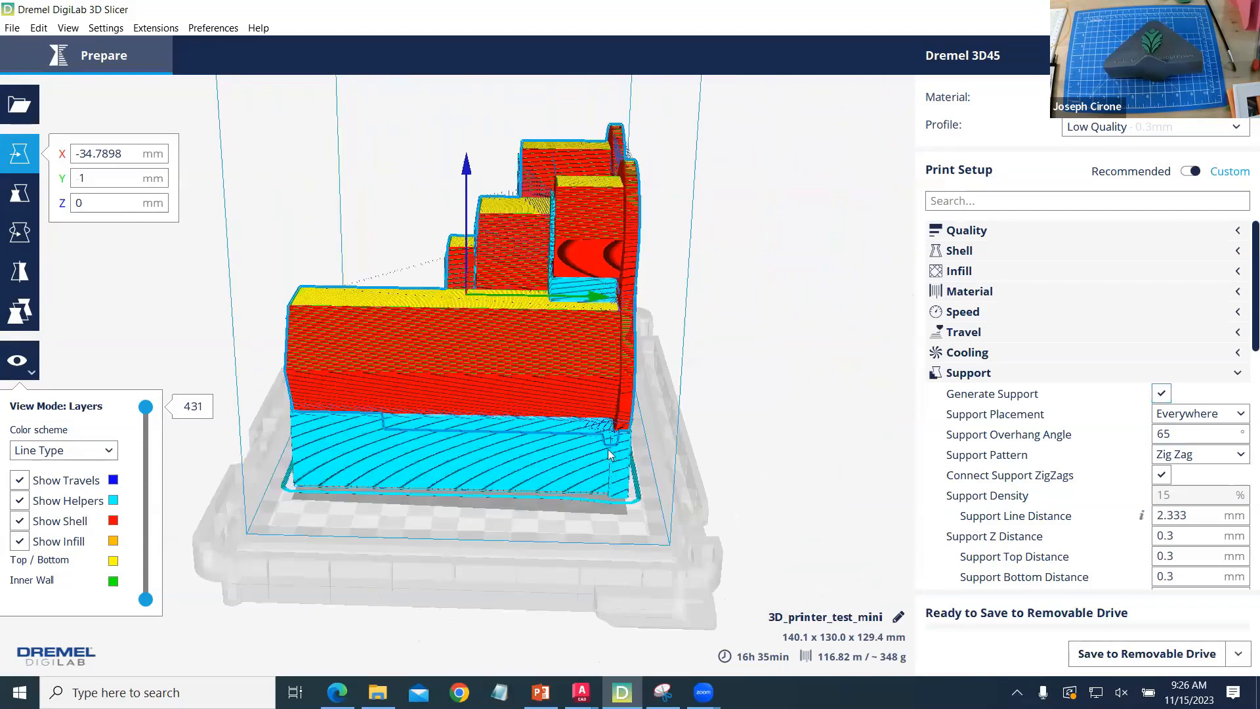
{"action": "right_click_drag", "start_coordinate": [610, 456], "coordinate": [604, 385]}
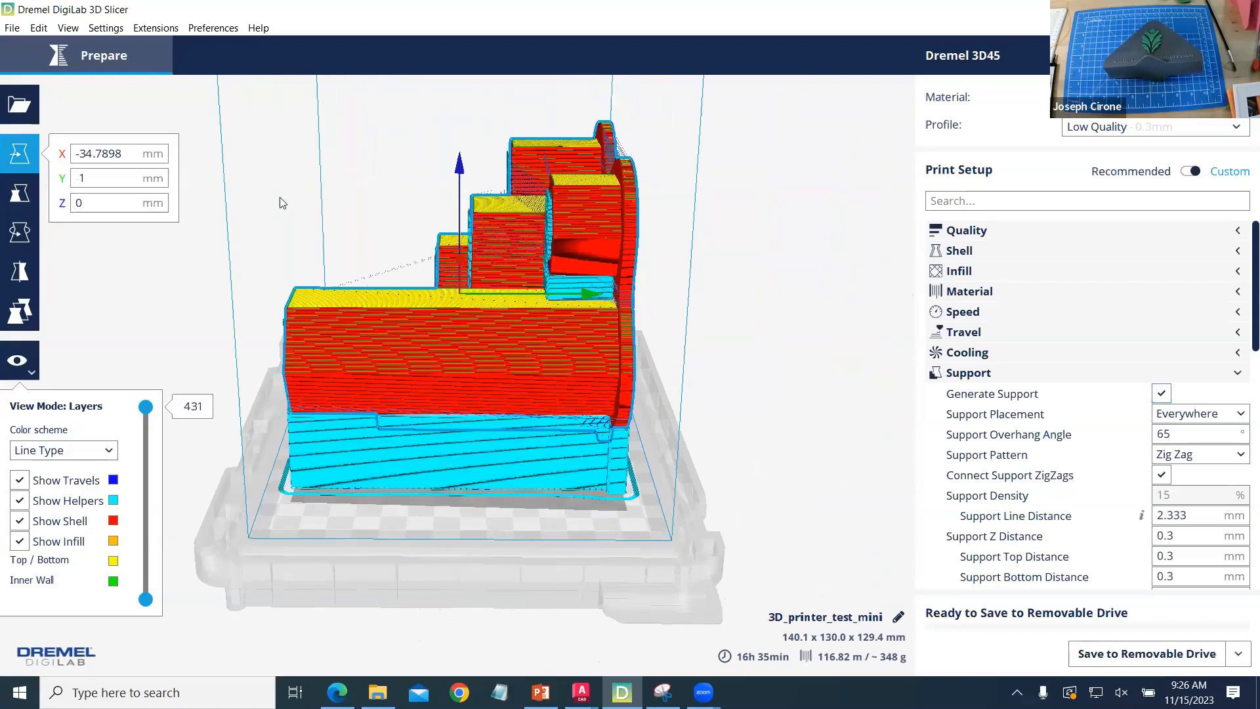
- Rotate the model a quarter turn about the X axis so its broad base rests on the build plate, and slice it
{"action": "left_click", "coordinate": [20, 233]}
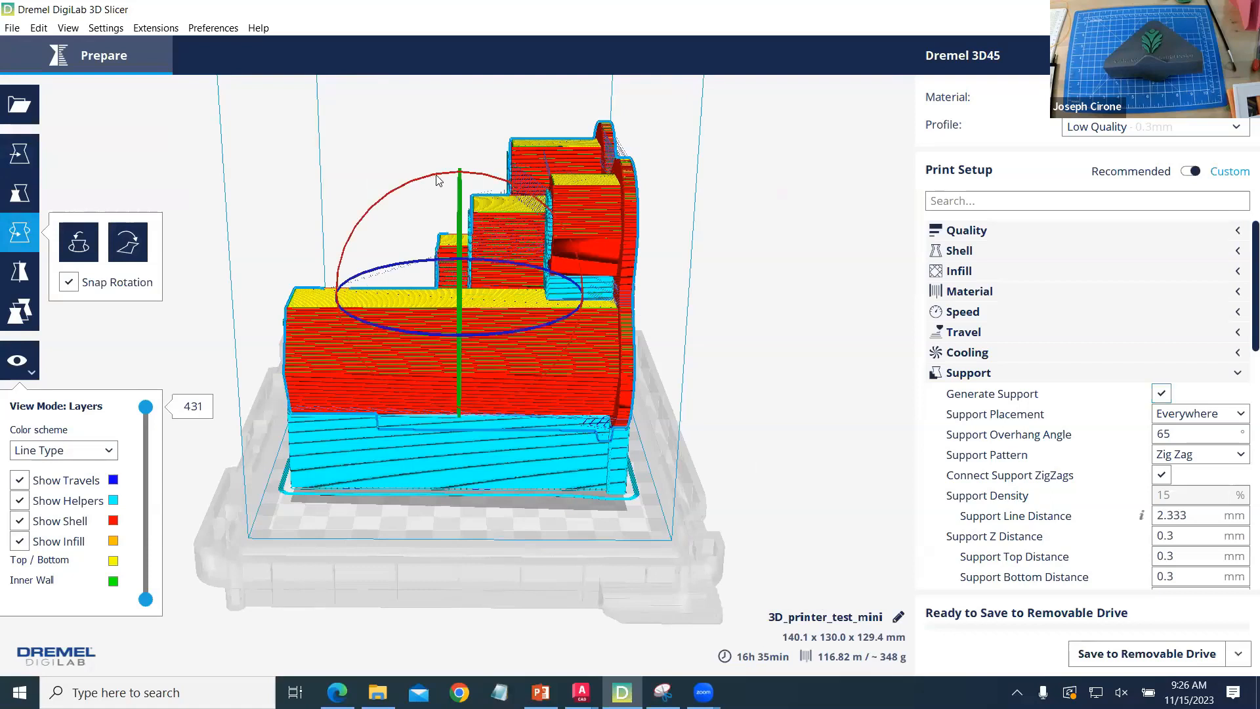
{"action": "left_click_drag", "start_coordinate": [559, 272], "coordinate": [567, 308]}
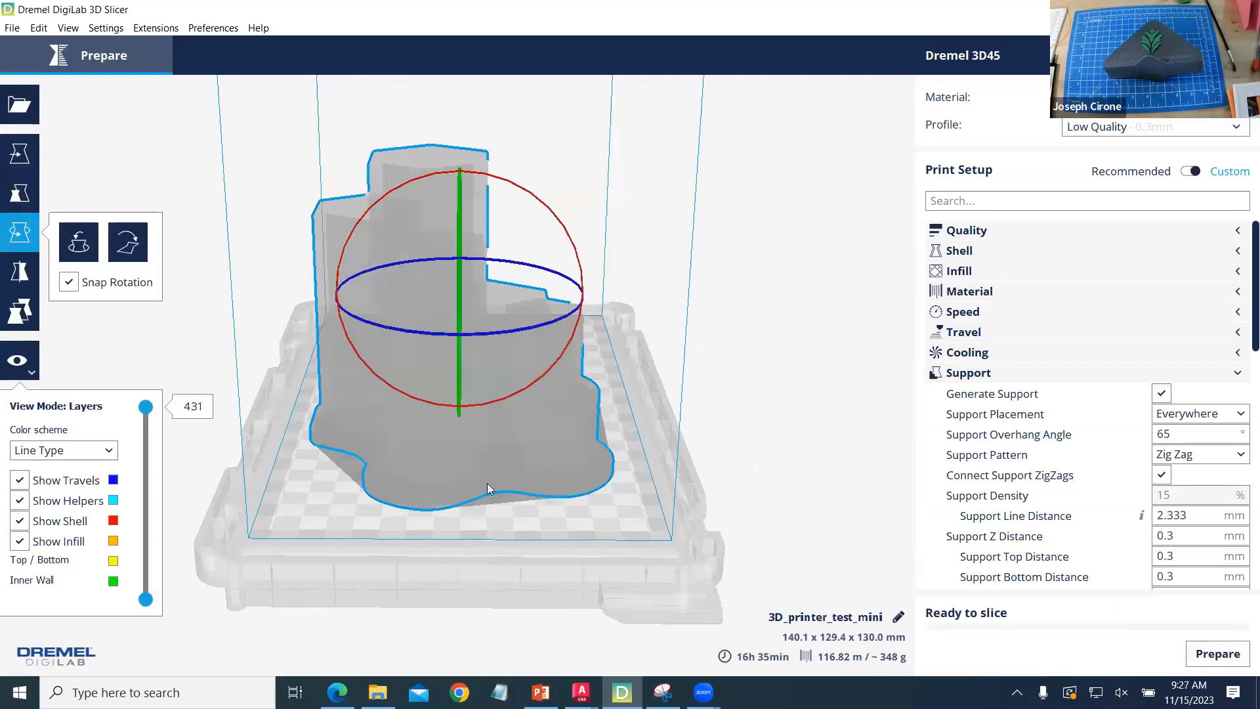
{"action": "left_click", "coordinate": [1198, 657]}
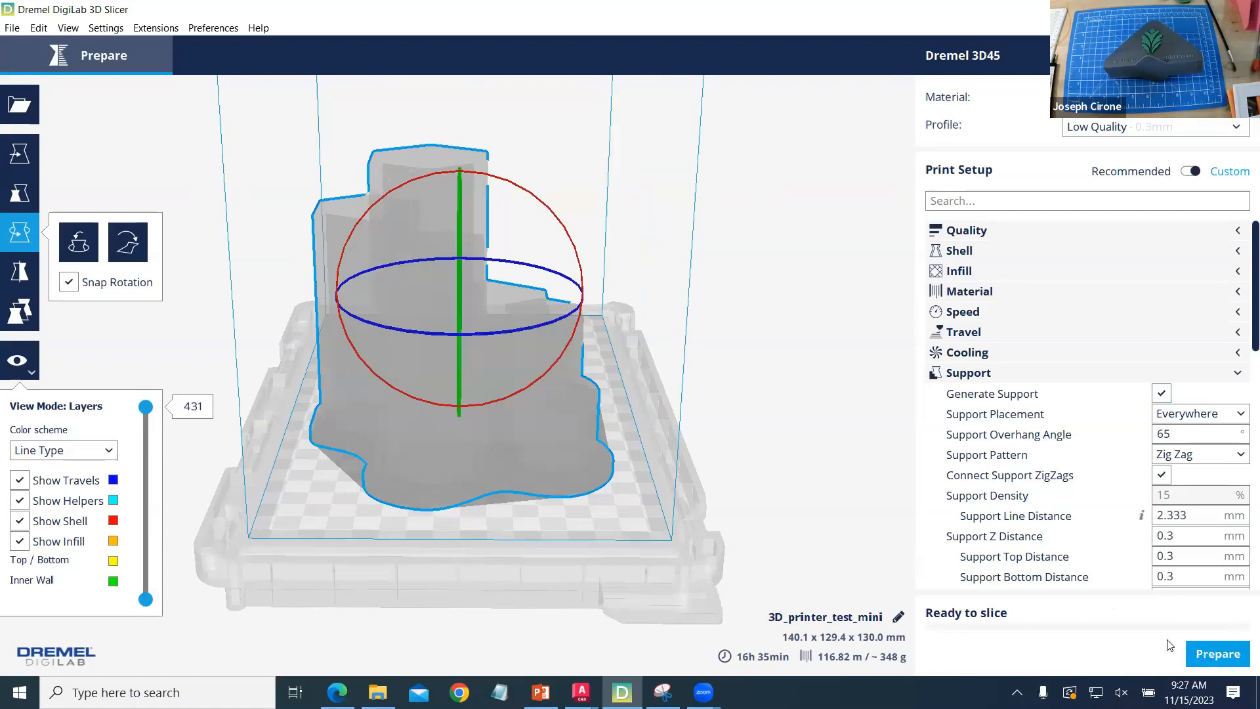
{"action": "mouse_move", "coordinate": [956, 546]}
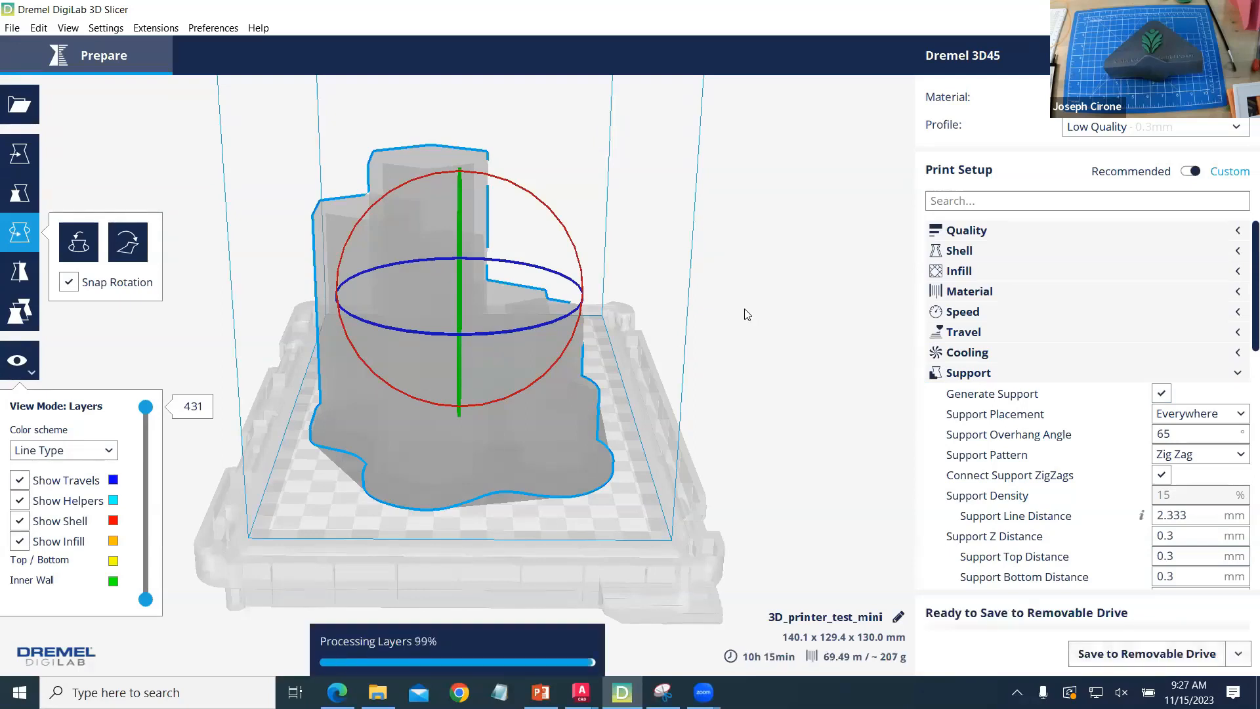
{"action": "right_click_drag", "start_coordinate": [725, 412], "coordinate": [620, 546]}
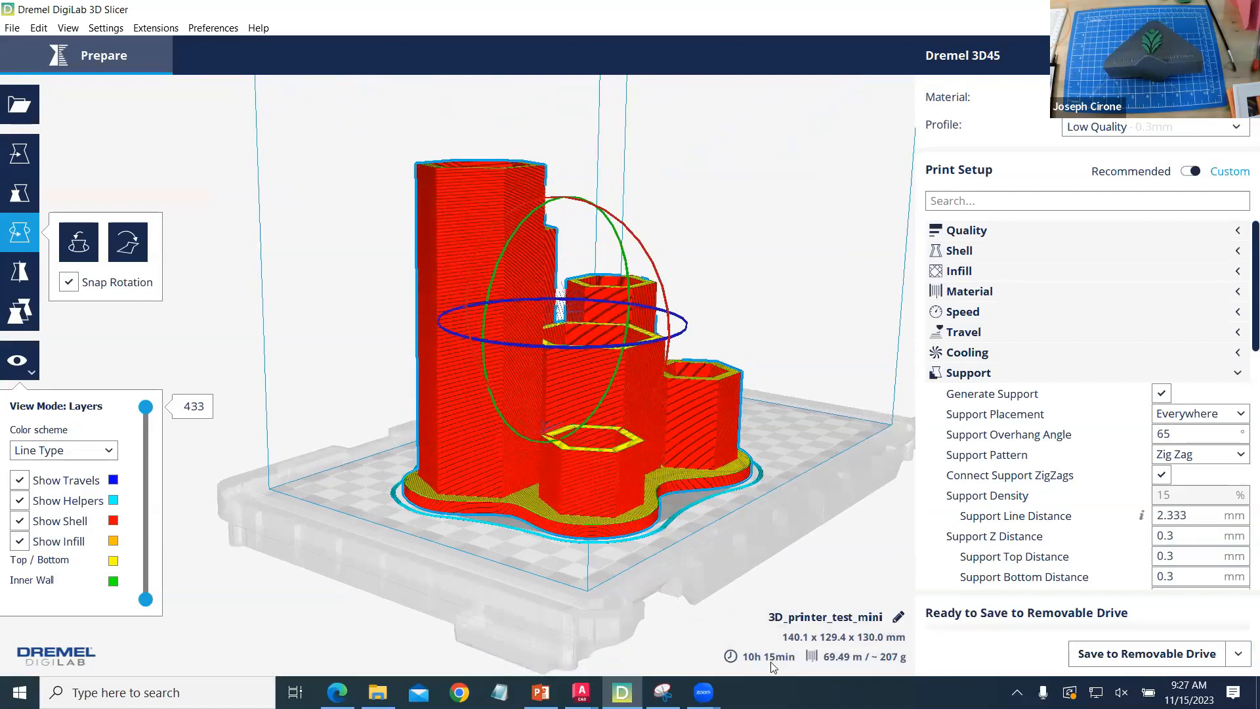
{"action": "mouse_move", "coordinate": [775, 655]}
- Switch to the Chapter 8 lecture PDF in Edge and read the Filament-Based Printing slide on page 3
{"action": "key", "text": "alt+Tab"}
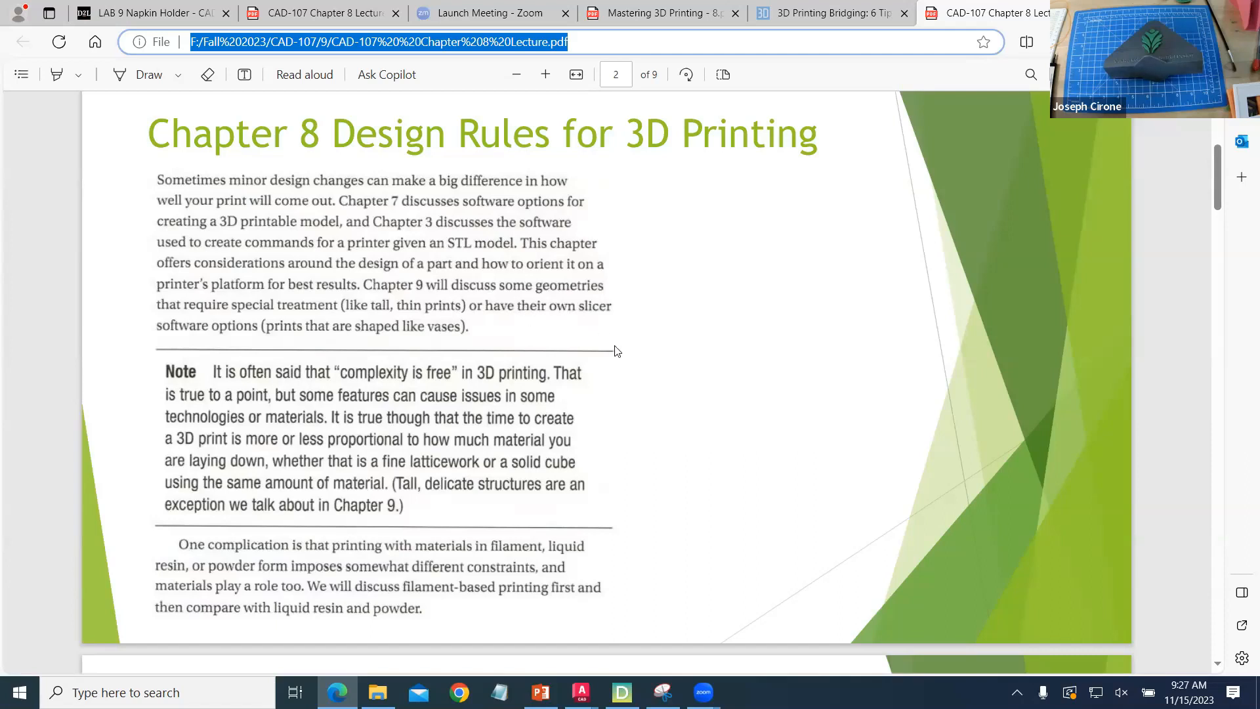
{"action": "scroll", "coordinate": [616, 351], "scroll_direction": "down", "scroll_amount": 5}
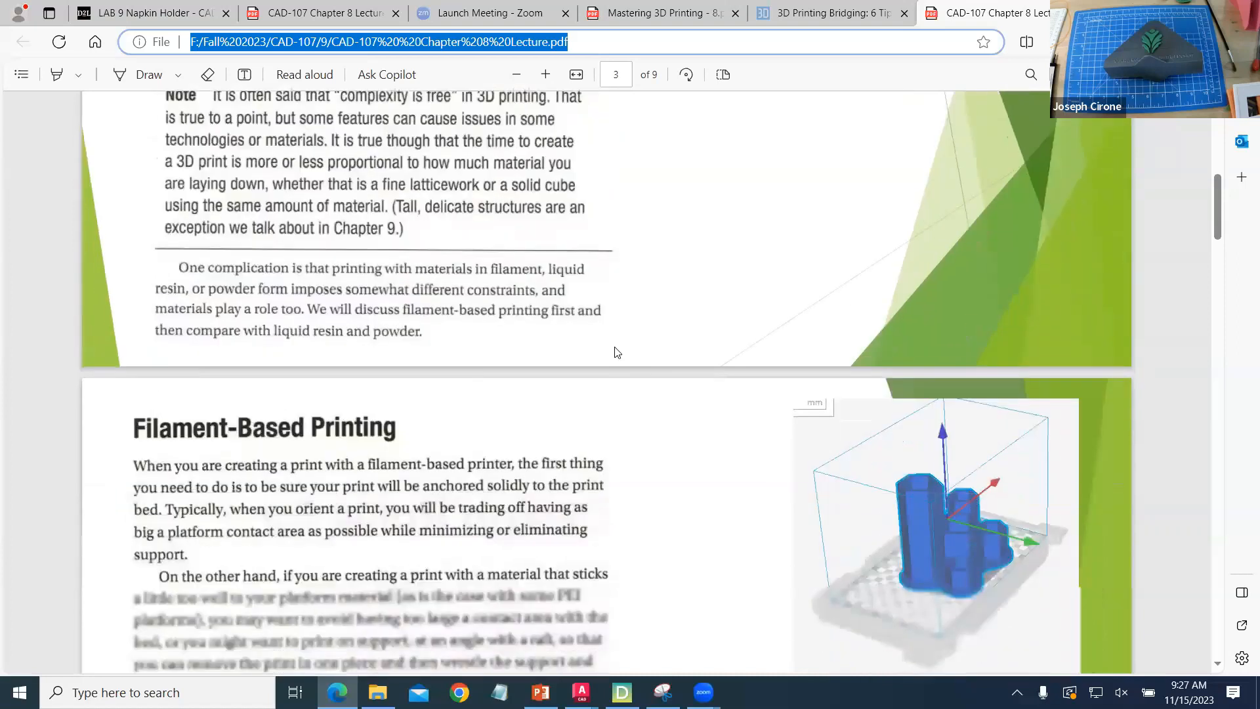
{"action": "scroll", "coordinate": [616, 352], "scroll_direction": "down", "scroll_amount": 2}
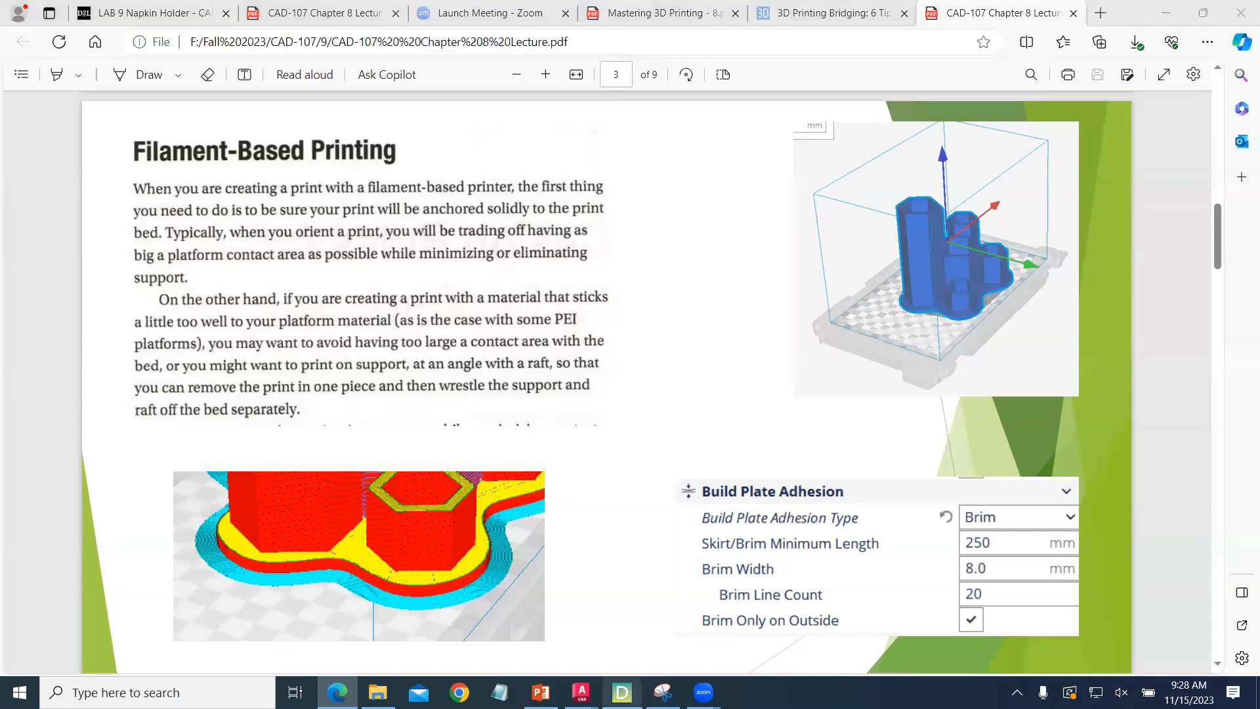
- In Dremel DigiLab 3D Slicer, disable Generate Support and set the build plate adhesion type to Raft
{"action": "left_click", "coordinate": [620, 691]}
{"action": "right_click_drag", "start_coordinate": [760, 357], "coordinate": [746, 426]}
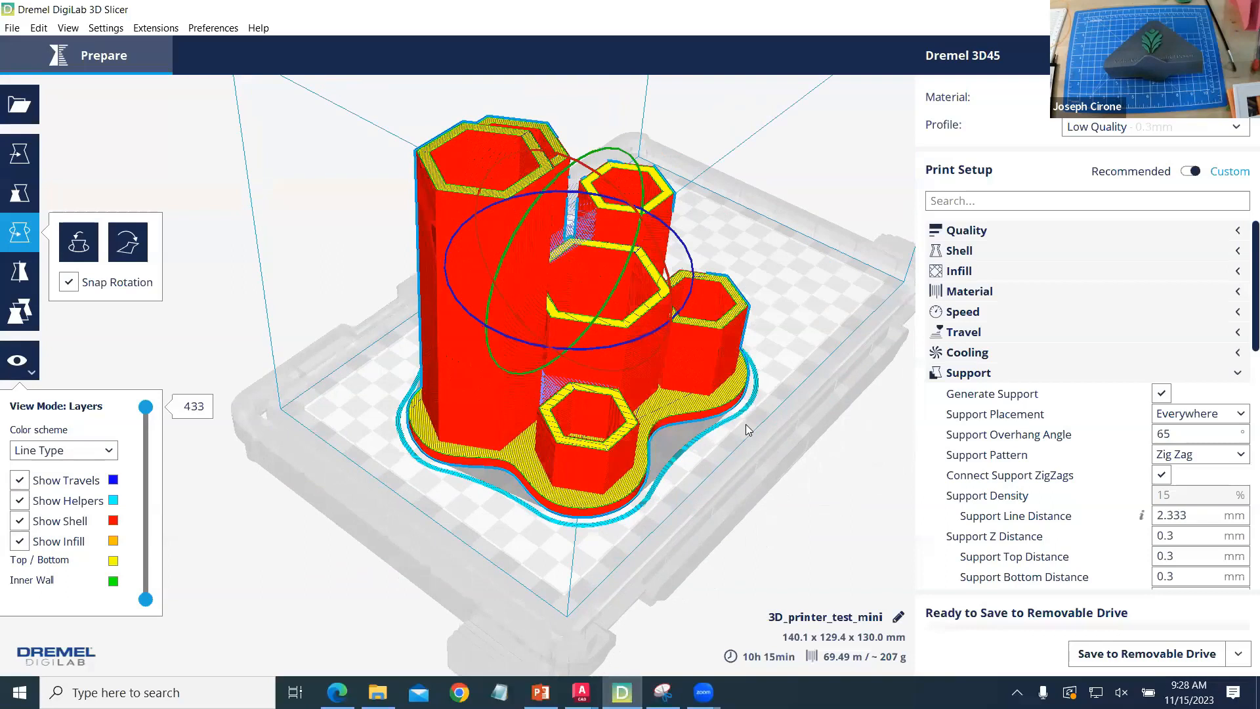
{"action": "left_click", "coordinate": [1162, 394]}
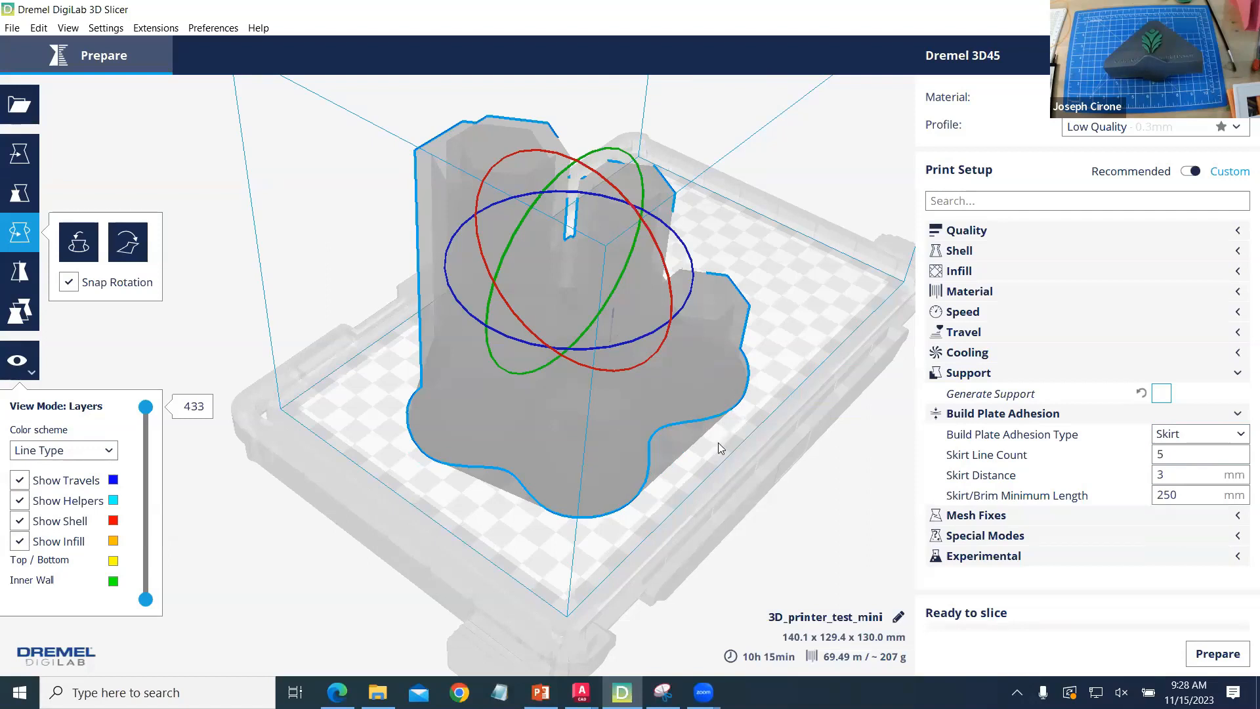
{"action": "left_click", "coordinate": [1225, 434]}
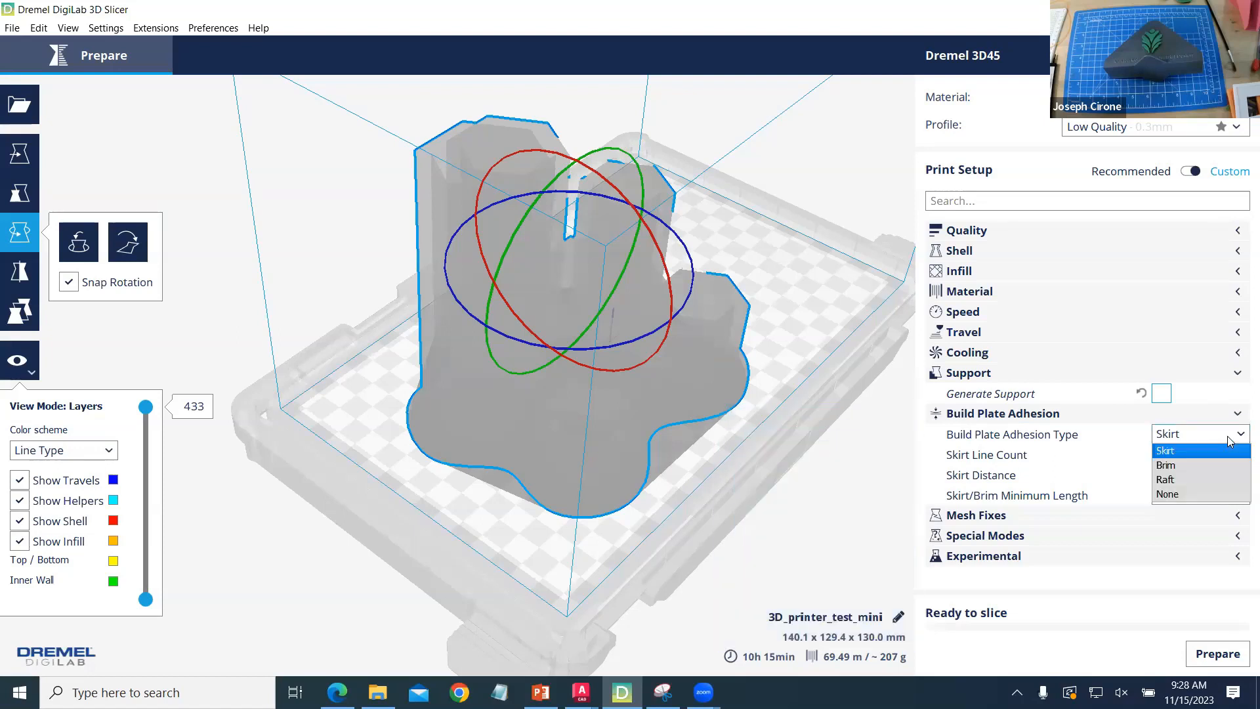
{"action": "left_click", "coordinate": [1194, 478]}
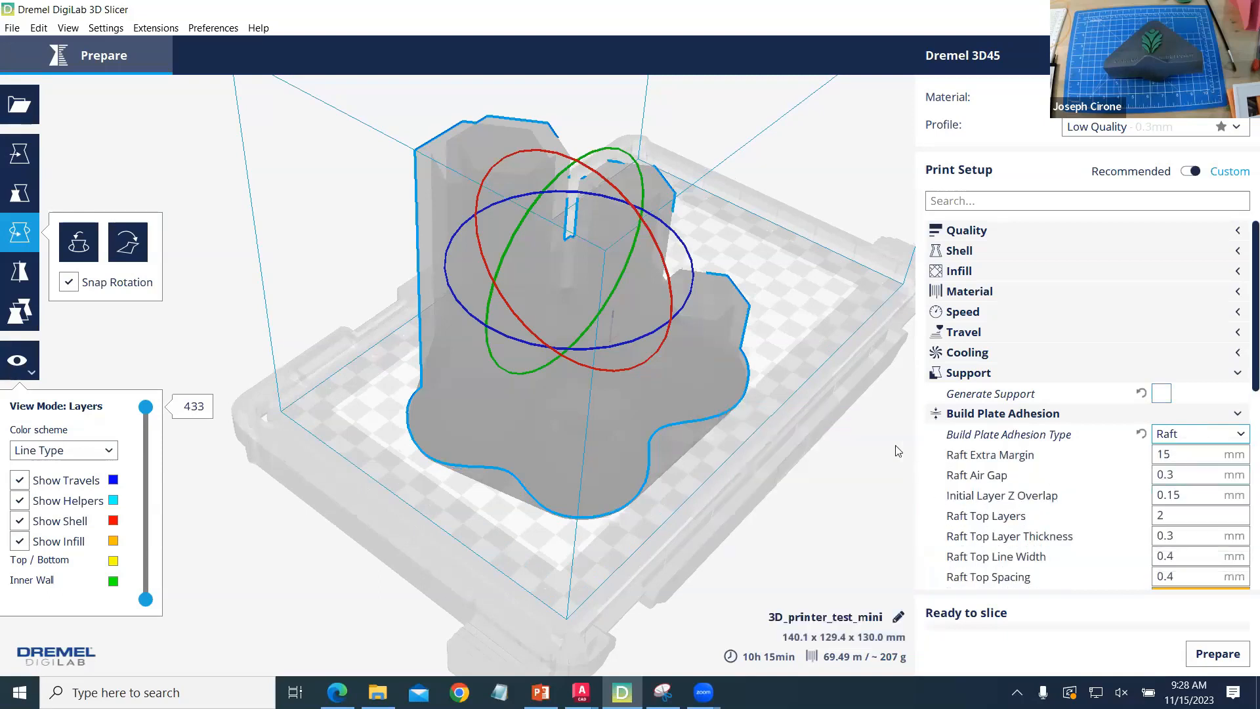
- Slice the model with its raft, setting the Raft Extra Margin to 7 mm so it fits the build volume
{"action": "left_click", "coordinate": [1213, 653]}
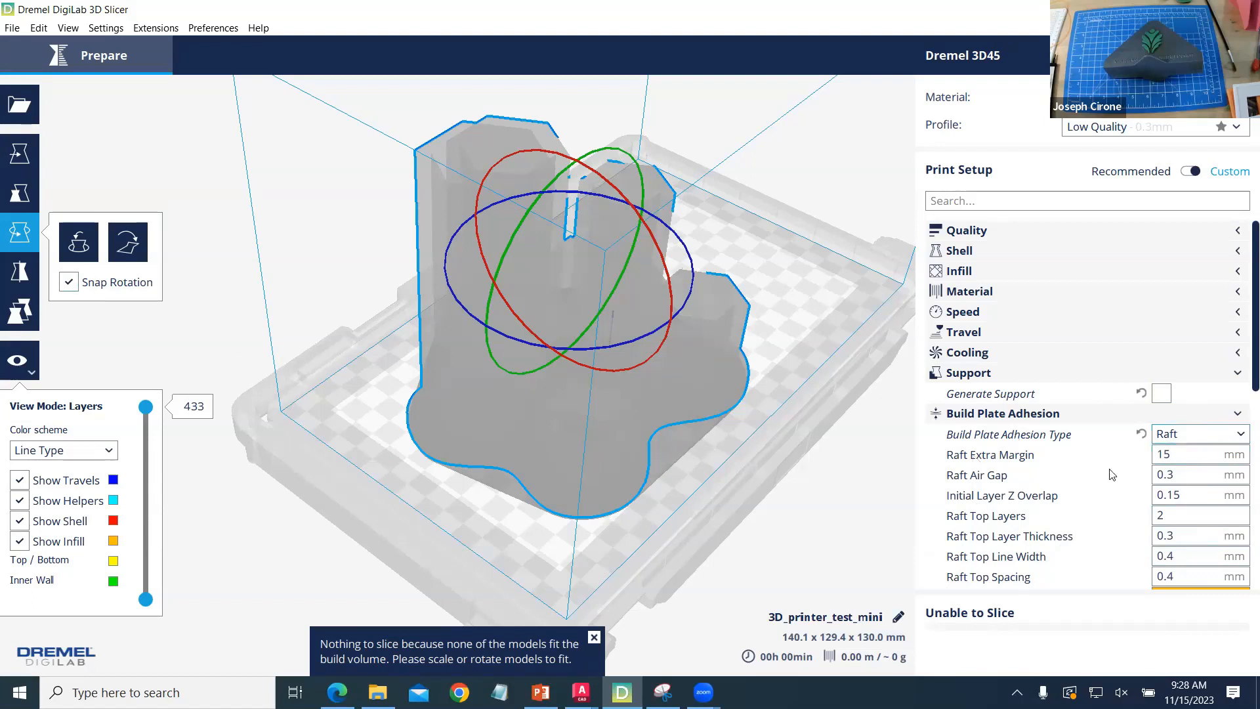
{"action": "left_click_drag", "start_coordinate": [1192, 454], "coordinate": [1148, 453]}
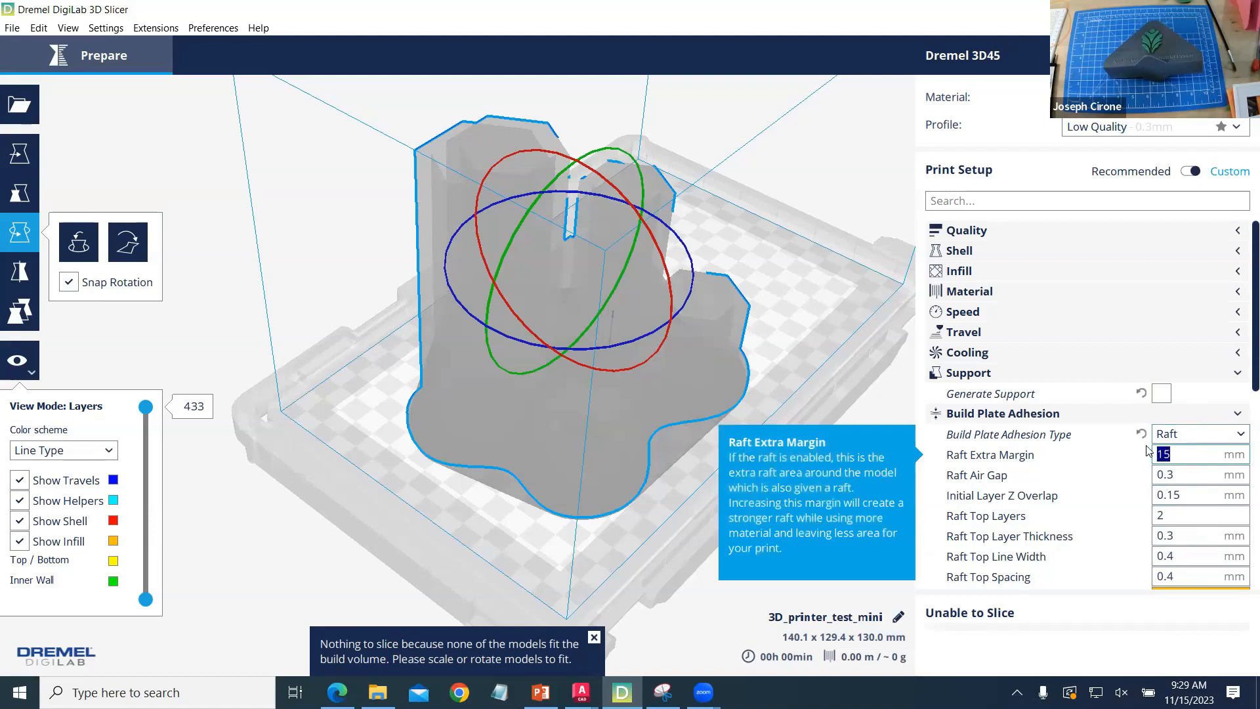
{"action": "type", "text": "7"}
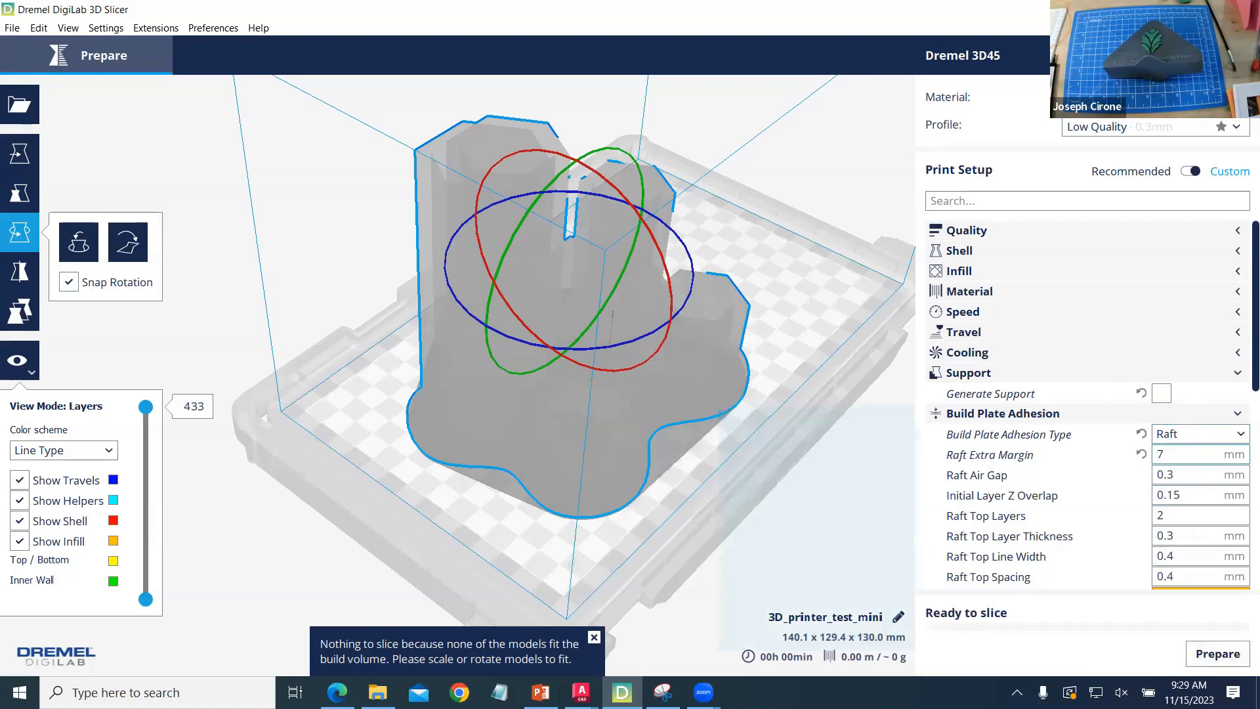
{"action": "left_click", "coordinate": [1217, 653]}
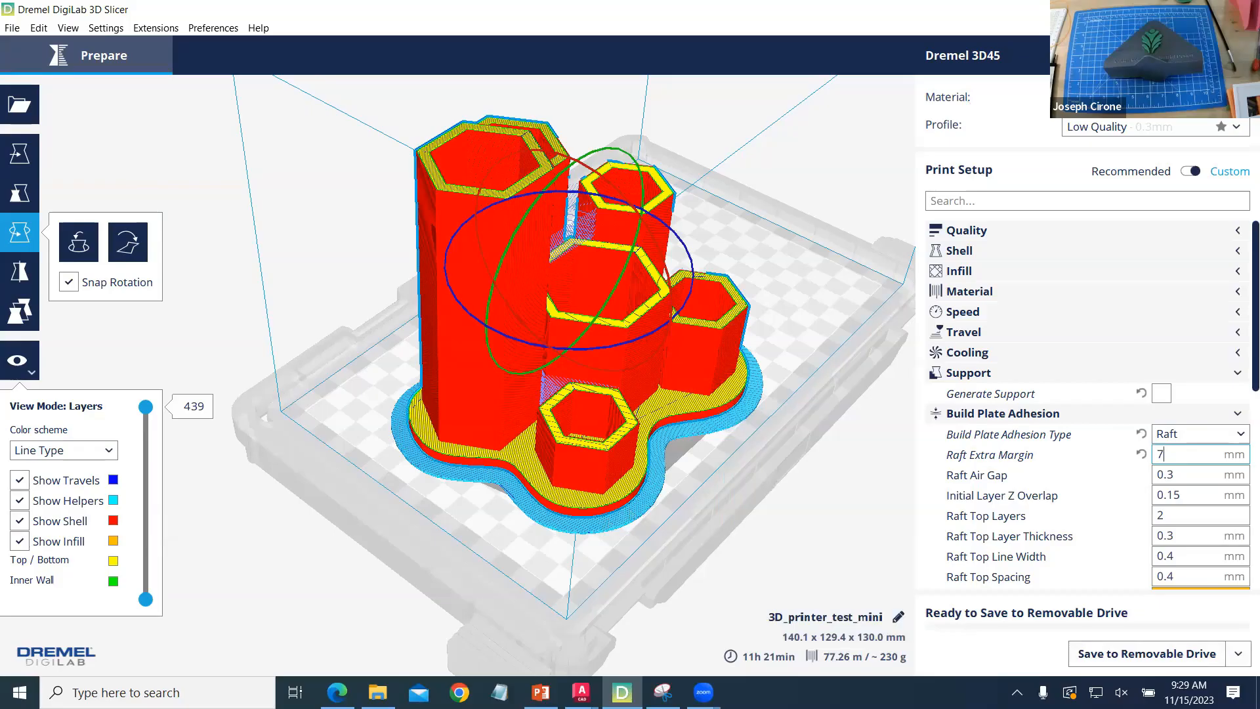
- Return to the lecture PDF in Edge and read the page 4 slide on minimizing support and overhangs
{"action": "left_click", "coordinate": [1154, 10]}
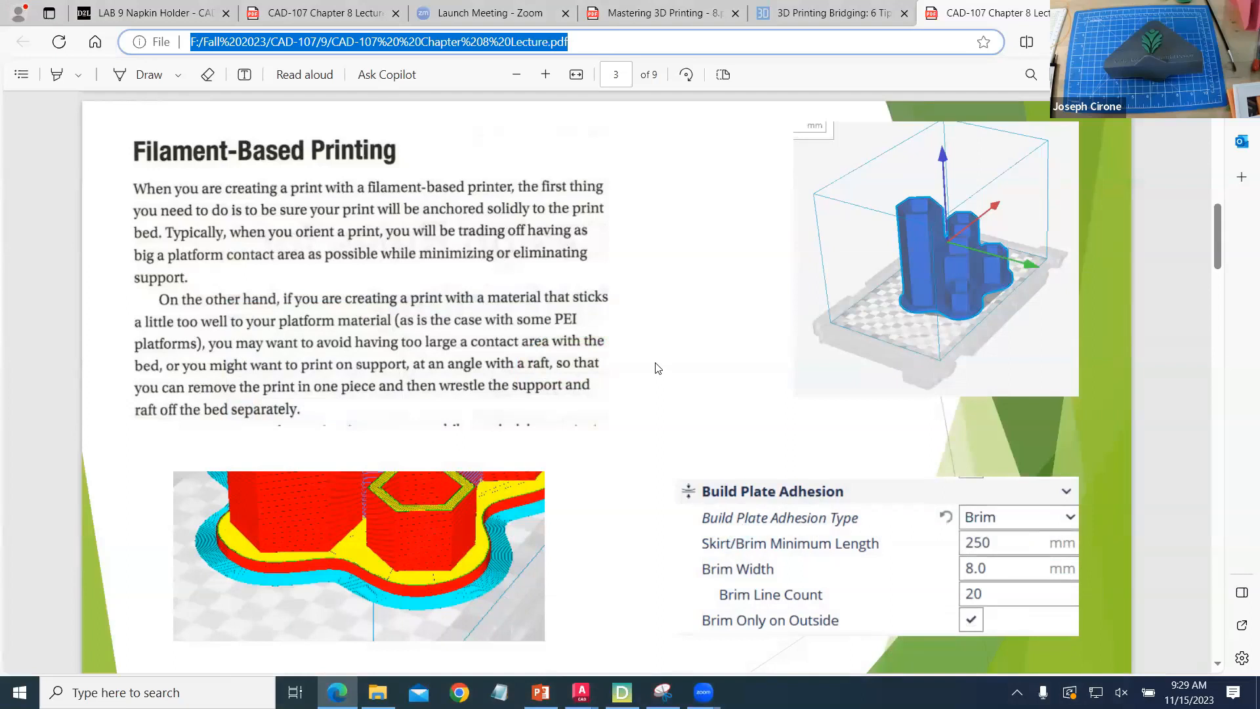
{"action": "scroll", "coordinate": [656, 368], "scroll_direction": "down", "scroll_amount": 10}
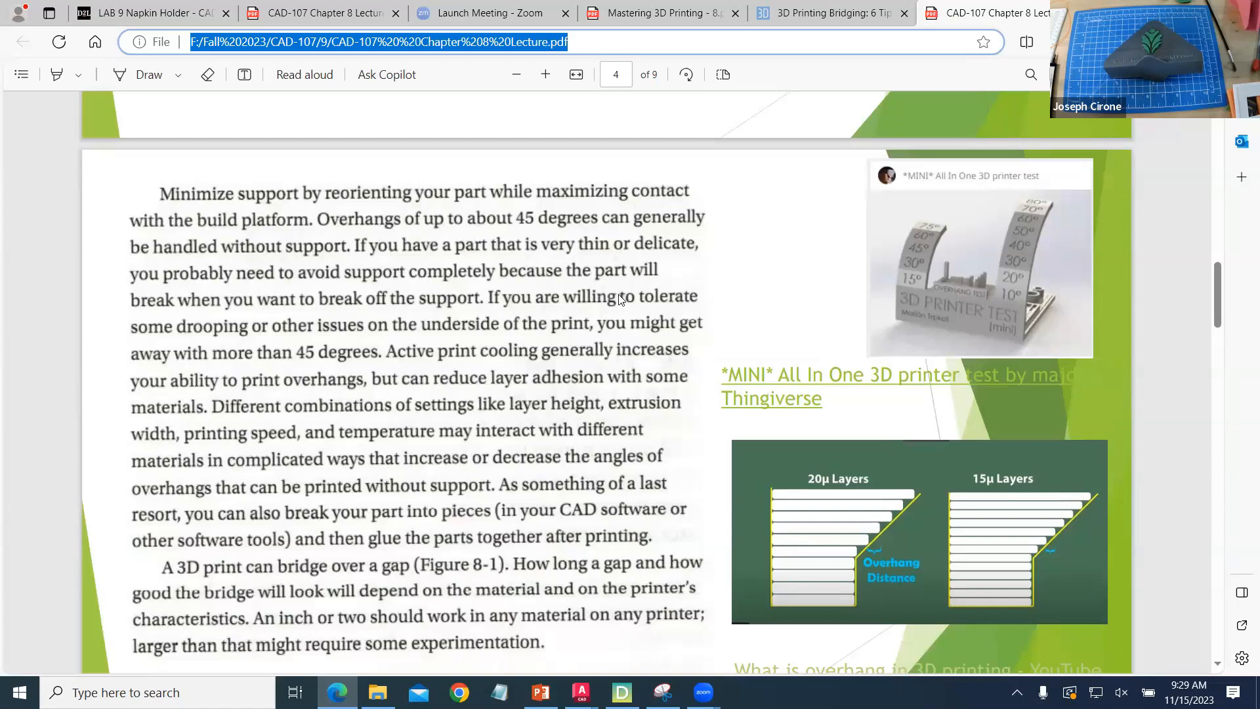
{"action": "scroll", "coordinate": [909, 390], "scroll_direction": "down", "scroll_amount": 2}
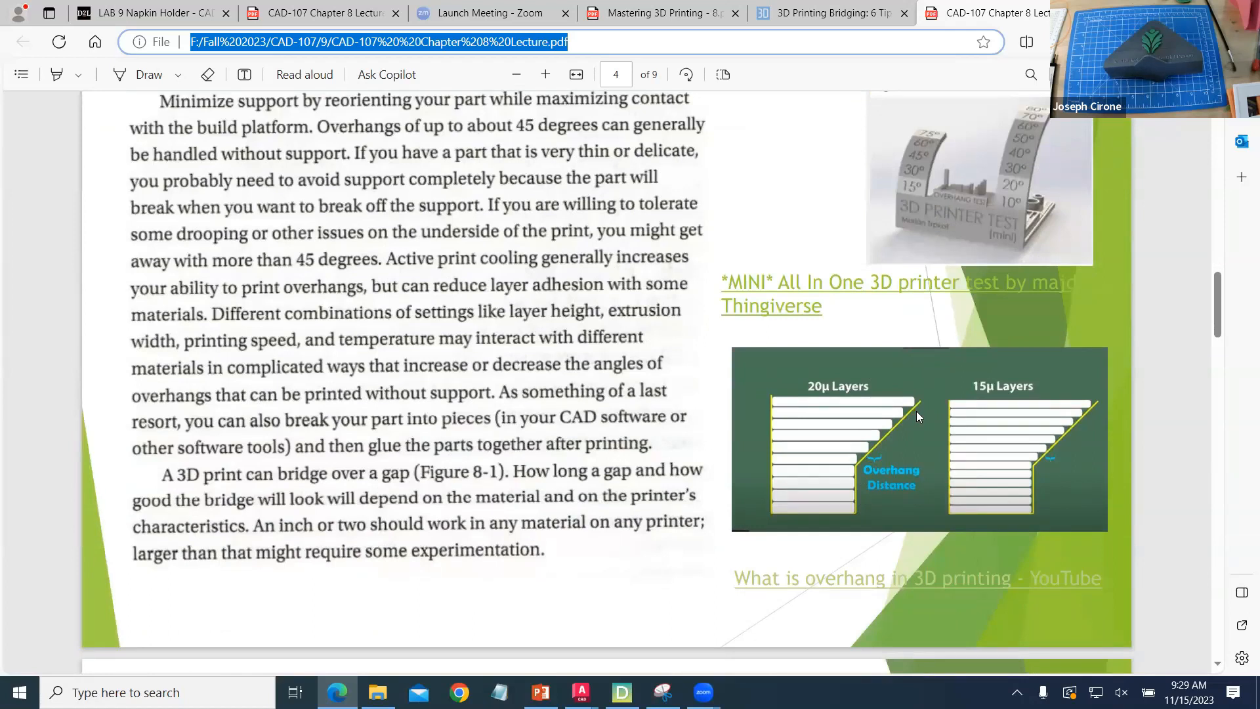
{"action": "scroll", "coordinate": [916, 411], "scroll_direction": "up", "scroll_amount": 2}
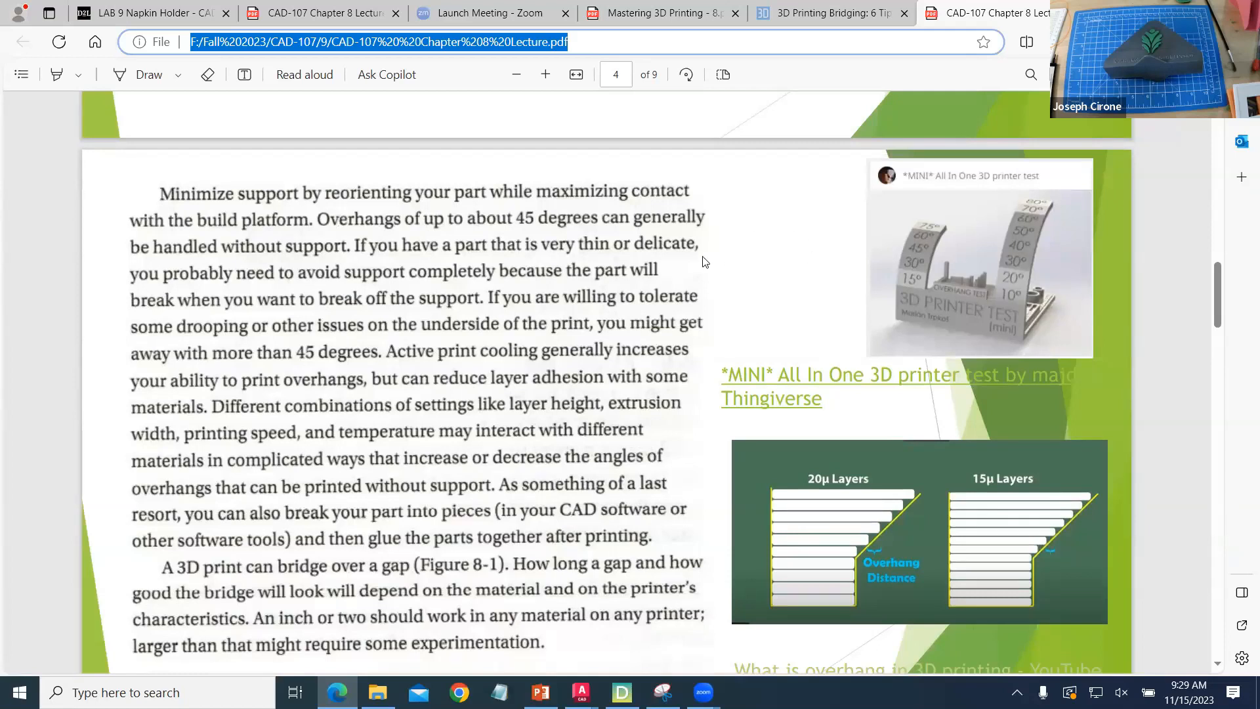
- Open the linked Thingiverse page for the *MINI* All In One 3D printer test and examine the overhang test image
{"action": "left_click", "coordinate": [878, 381]}
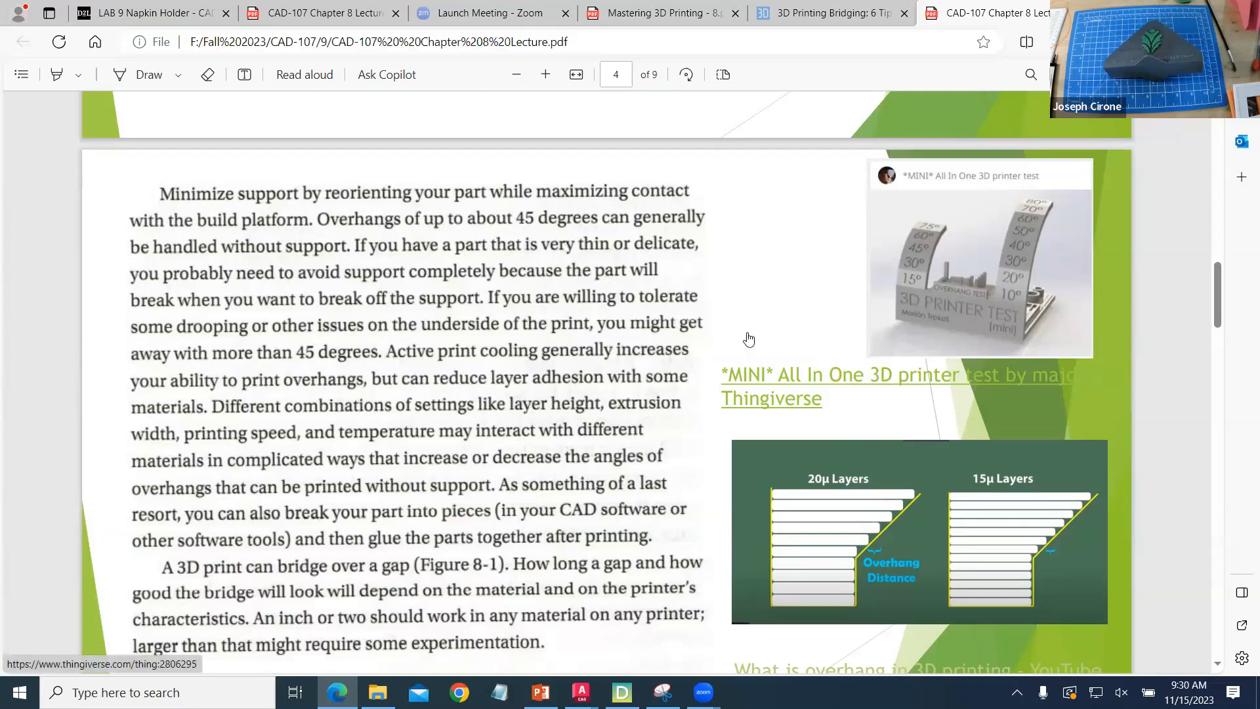
{"action": "left_click", "coordinate": [891, 384]}
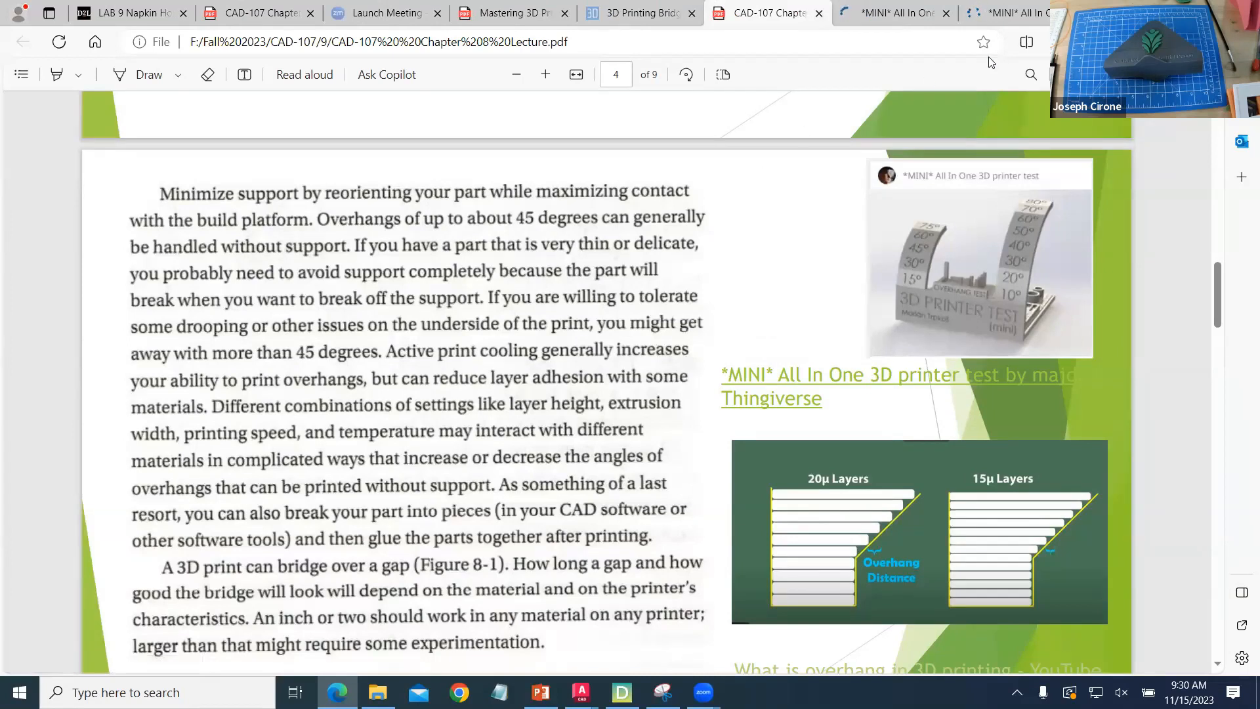
{"action": "left_click", "coordinate": [1002, 13]}
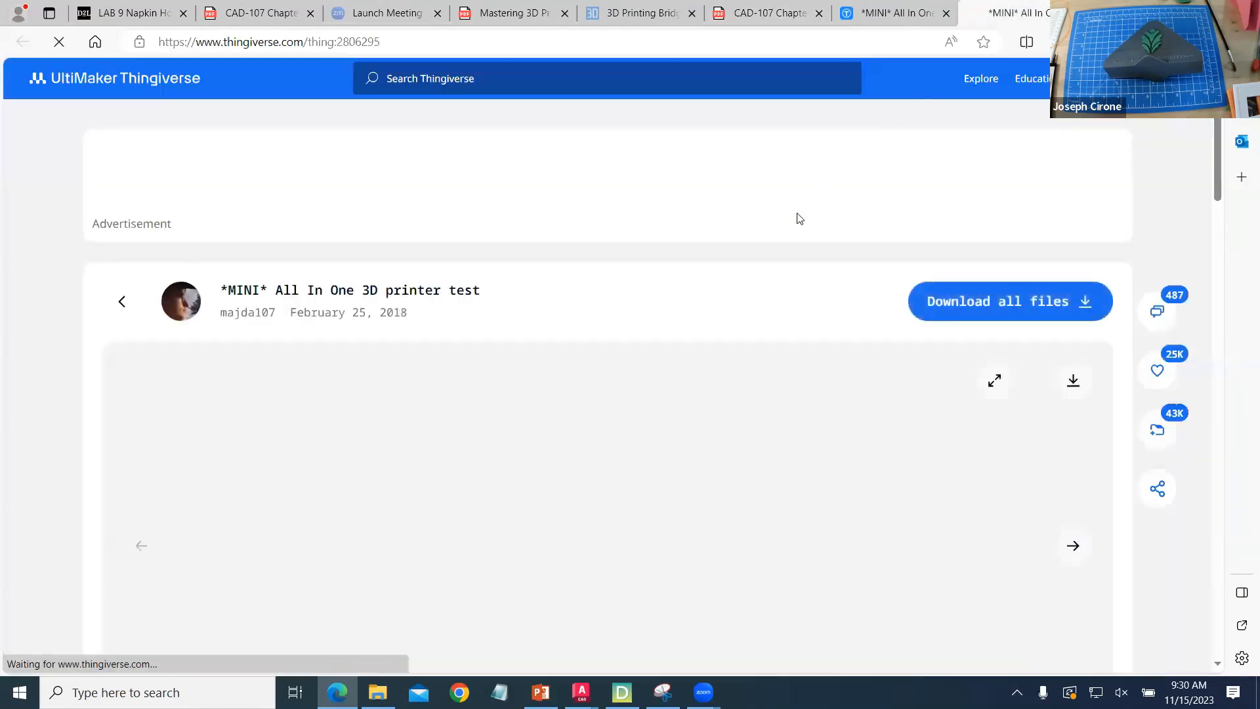
{"action": "scroll", "coordinate": [752, 282], "scroll_direction": "down", "scroll_amount": 4}
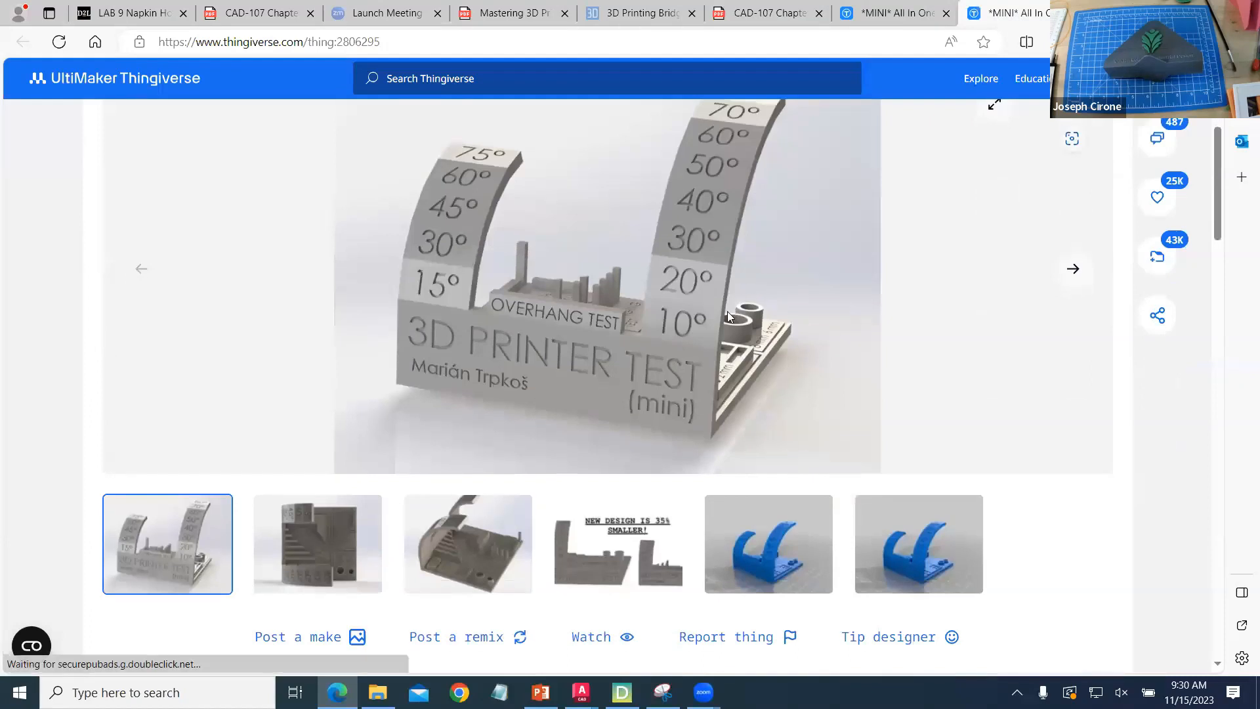
{"action": "scroll", "coordinate": [727, 312], "scroll_direction": "up", "scroll_amount": 2}
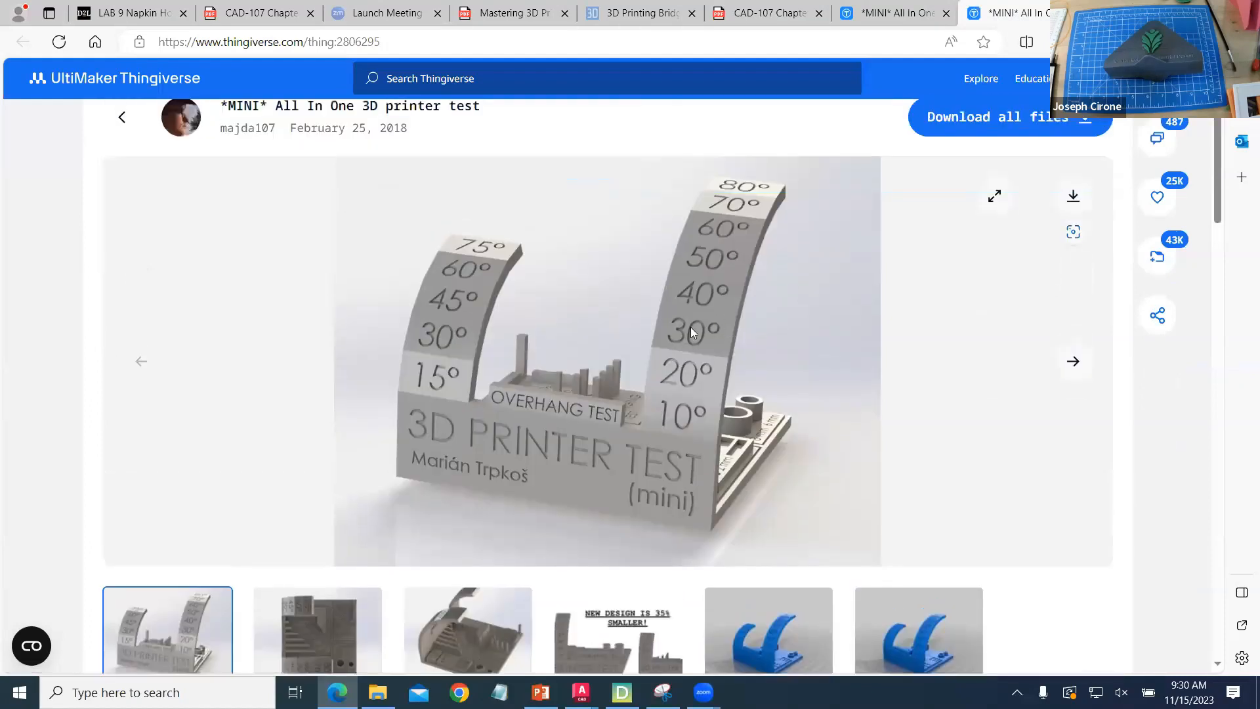
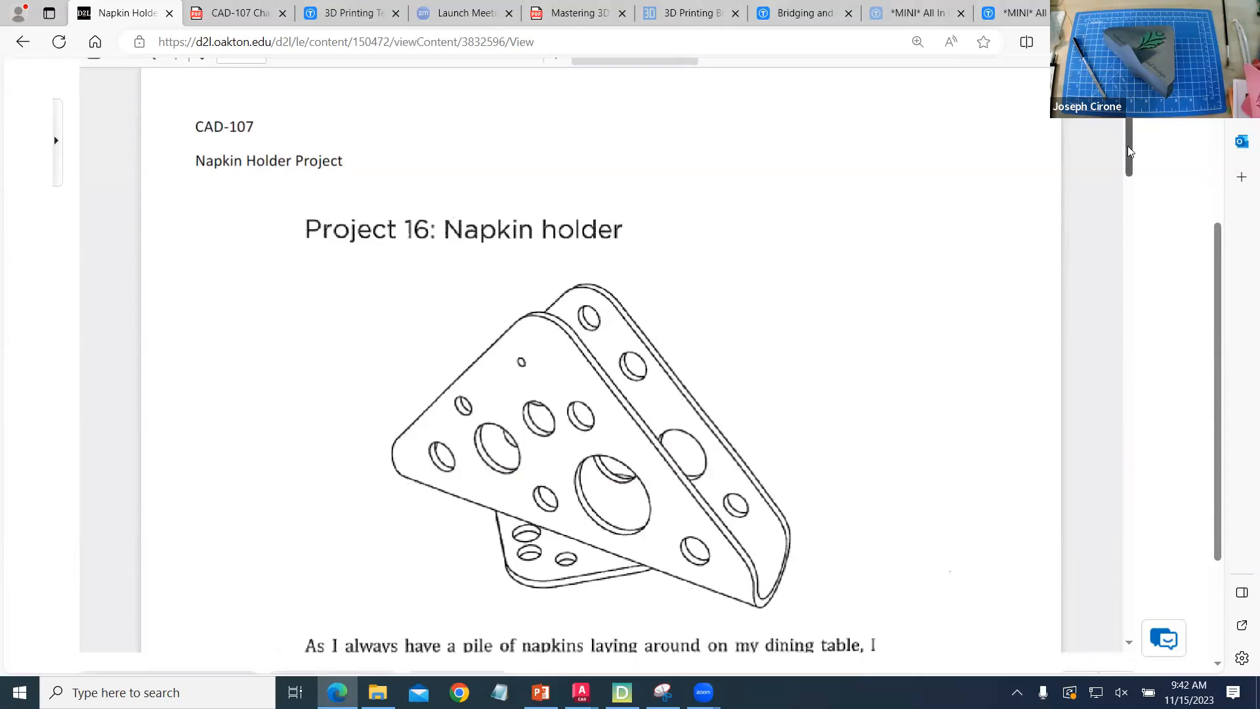
- Read through the Napkin Holder Project handout, from its dimensioned views to the illustrated modeling steps 16.1 to 16.10
{"action": "left_click_drag", "start_coordinate": [1128, 158], "coordinate": [1142, 350]}
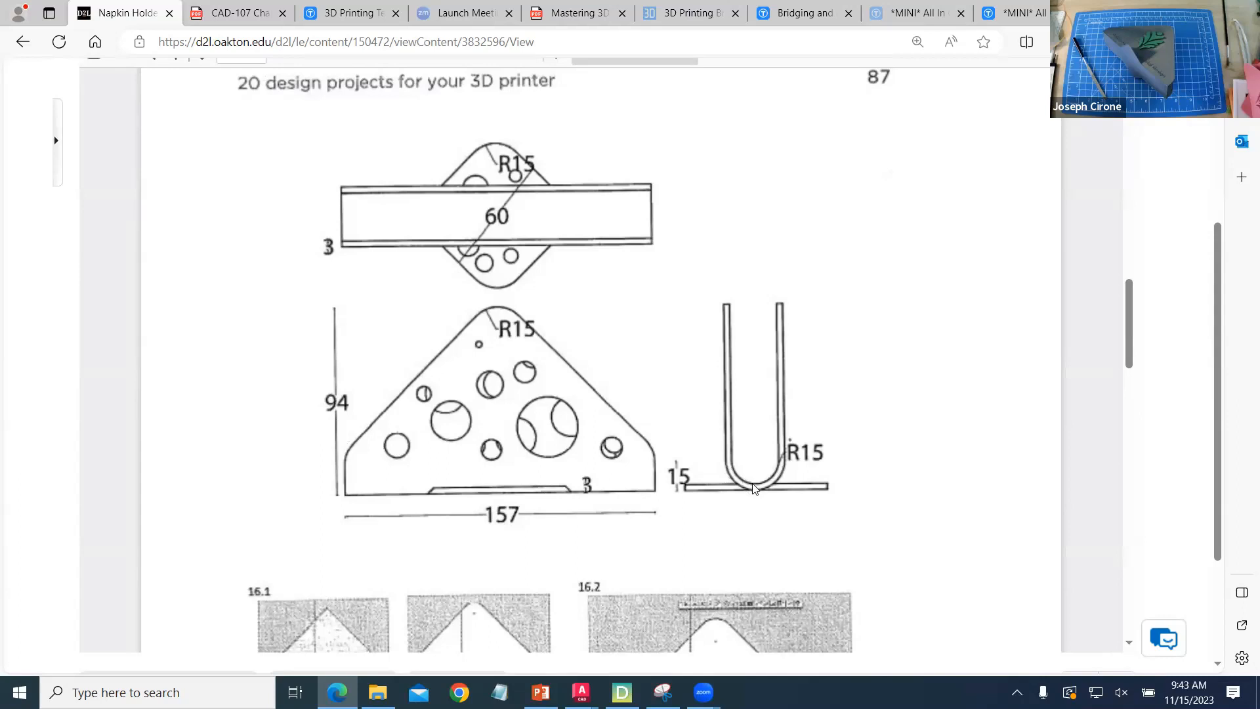
{"action": "scroll", "coordinate": [754, 489], "scroll_direction": "down", "scroll_amount": 5}
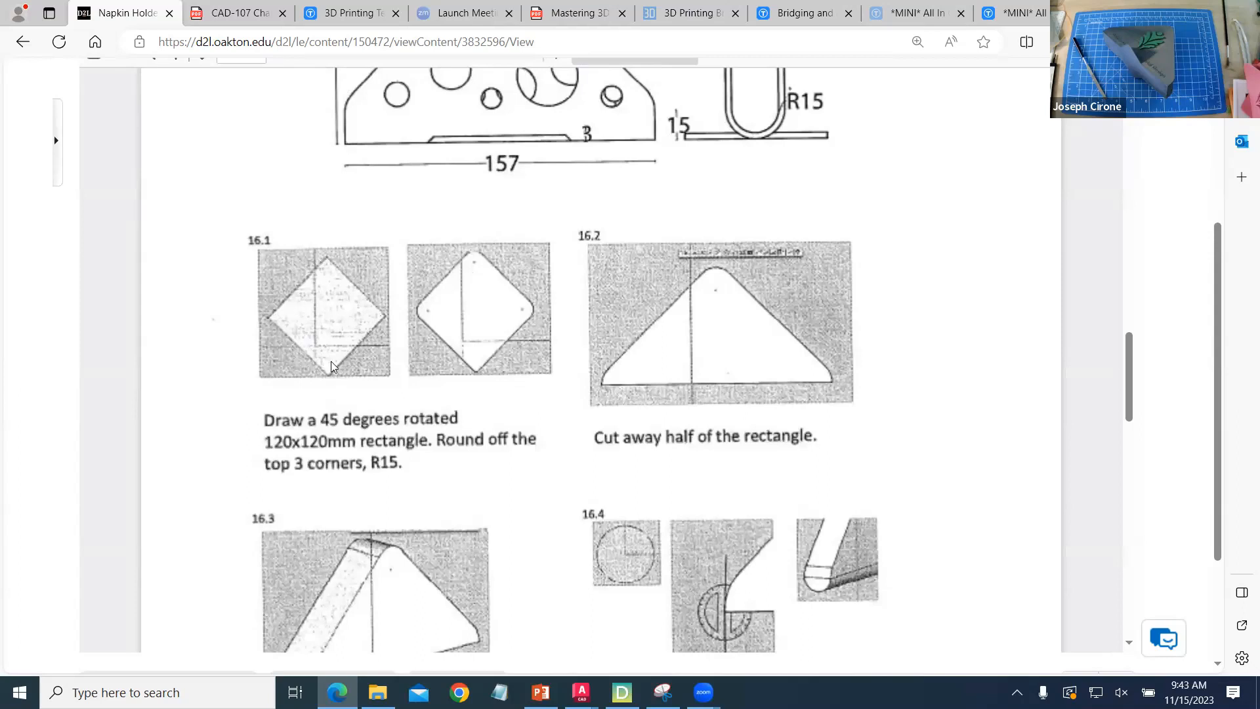
{"action": "scroll", "coordinate": [415, 341], "scroll_direction": "down", "scroll_amount": 6}
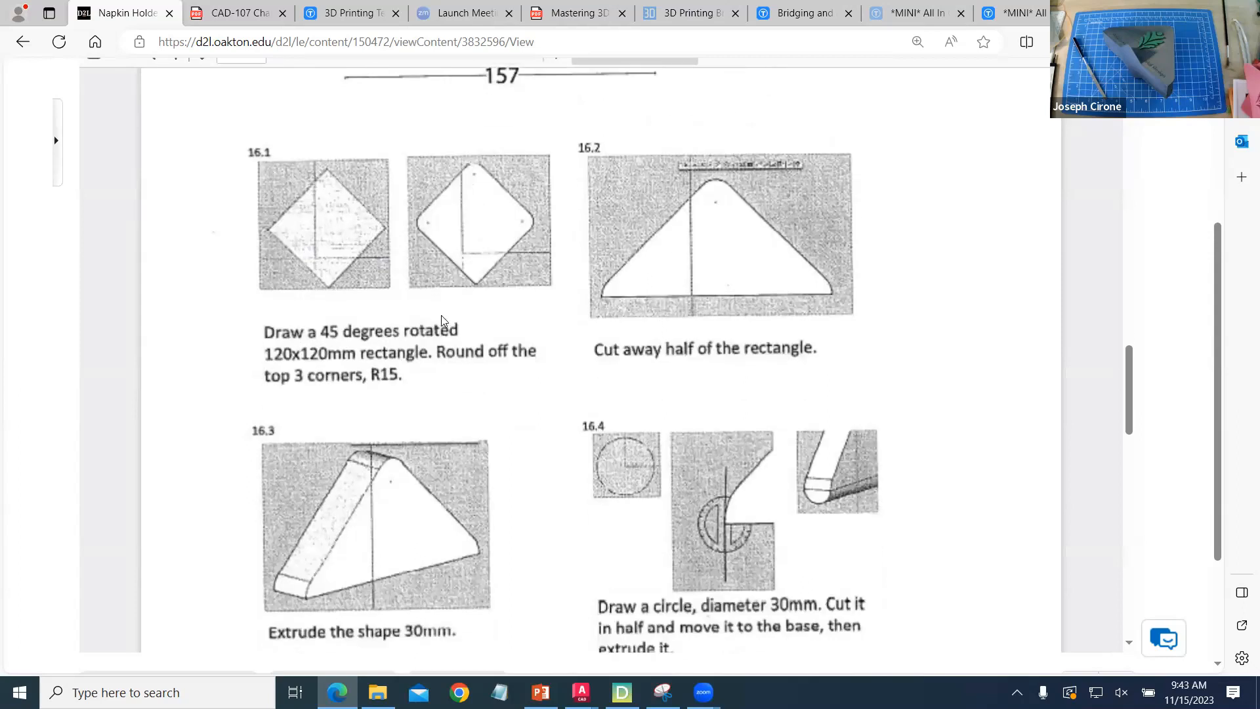
{"action": "scroll", "coordinate": [453, 325], "scroll_direction": "down", "scroll_amount": 12}
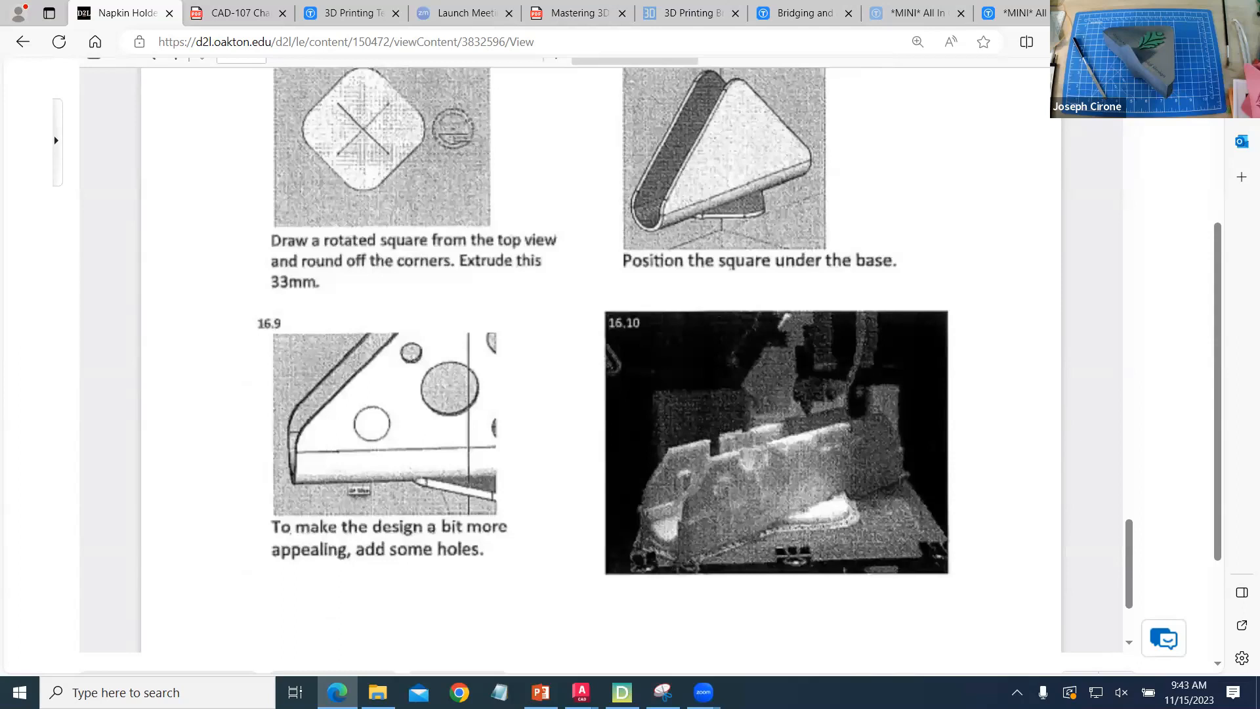
- Switch to AutoCAD, maximize the CAD-107 Napkin Holder V2 drawing, and go back along the modeling stages to the first profile outlines
{"action": "mouse_move", "coordinate": [582, 692]}
{"action": "left_click", "coordinate": [542, 626]}
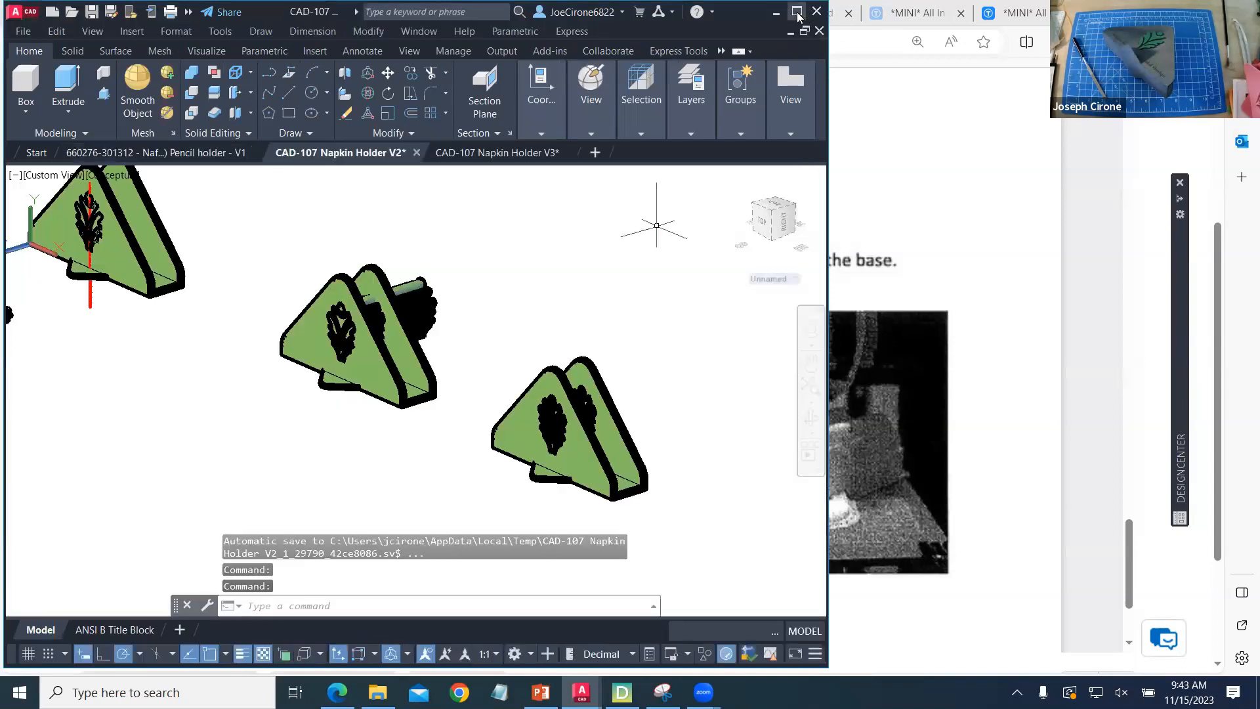
{"action": "left_click", "coordinate": [797, 12]}
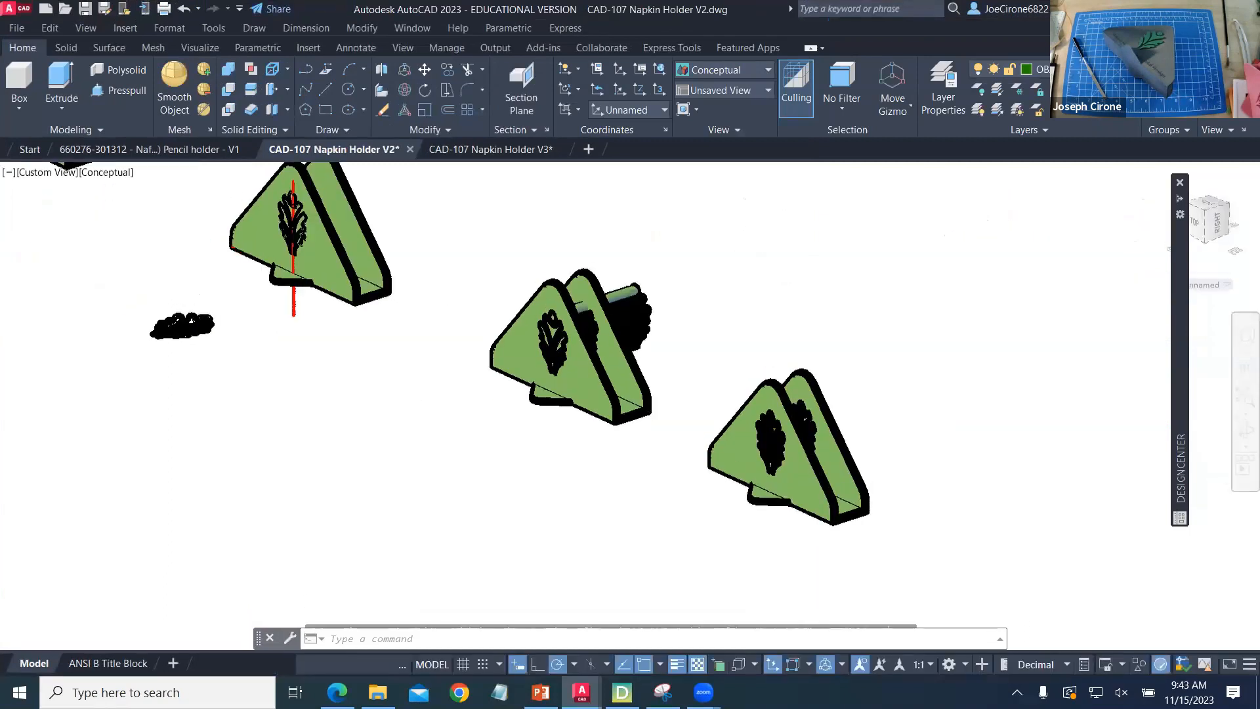
{"action": "middle_click_drag", "start_coordinate": [222, 261], "coordinate": [646, 505]}
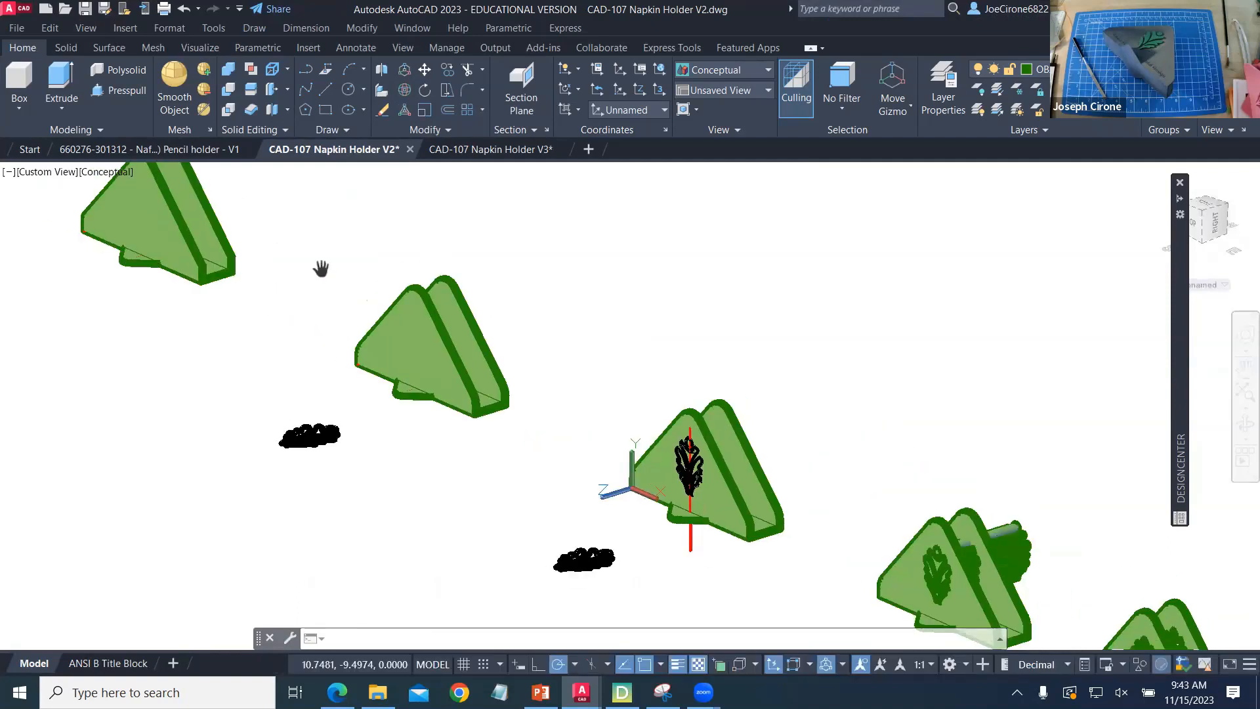
{"action": "middle_click_drag", "start_coordinate": [142, 223], "coordinate": [935, 590]}
{"action": "middle_click_drag", "start_coordinate": [197, 295], "coordinate": [214, 326]}
{"action": "left_click_drag", "start_coordinate": [214, 326], "coordinate": [673, 601]}
{"action": "left_click_drag", "start_coordinate": [231, 450], "coordinate": [857, 599]}
{"action": "key", "text": "Escape"}
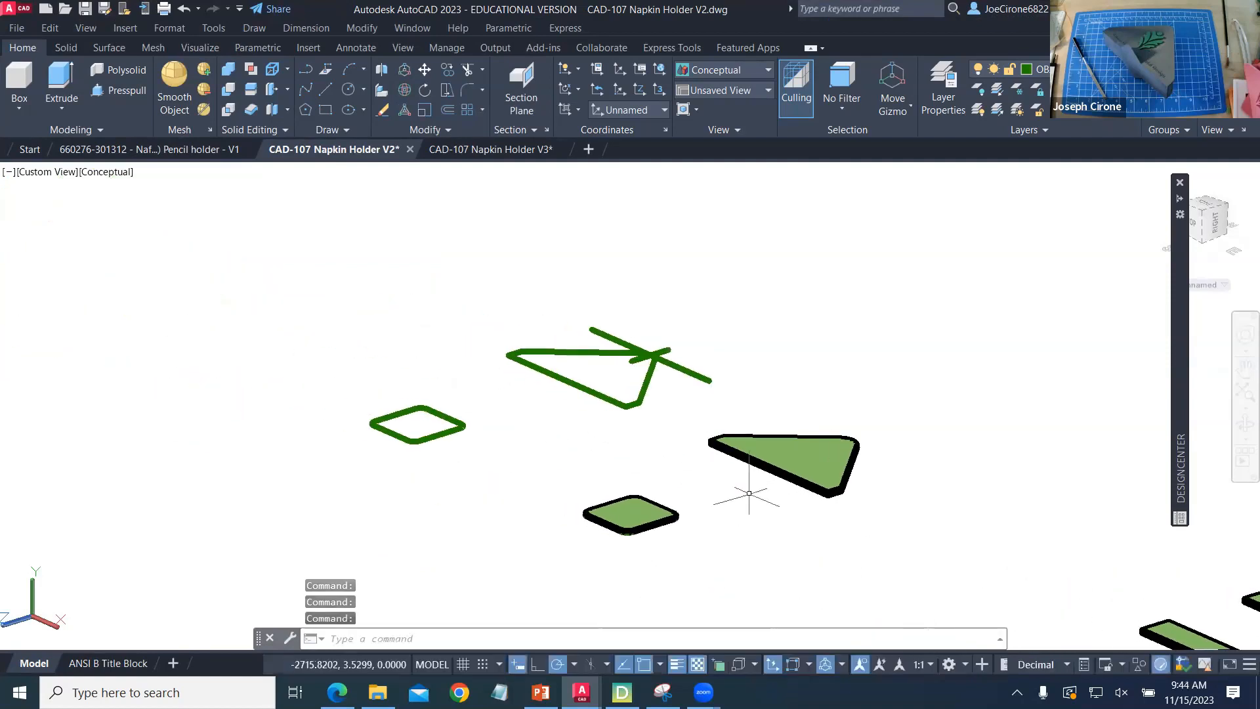
- Set the drawing to the Top view and check the length of the triangular outline's base line
{"action": "left_click", "coordinate": [50, 174]}
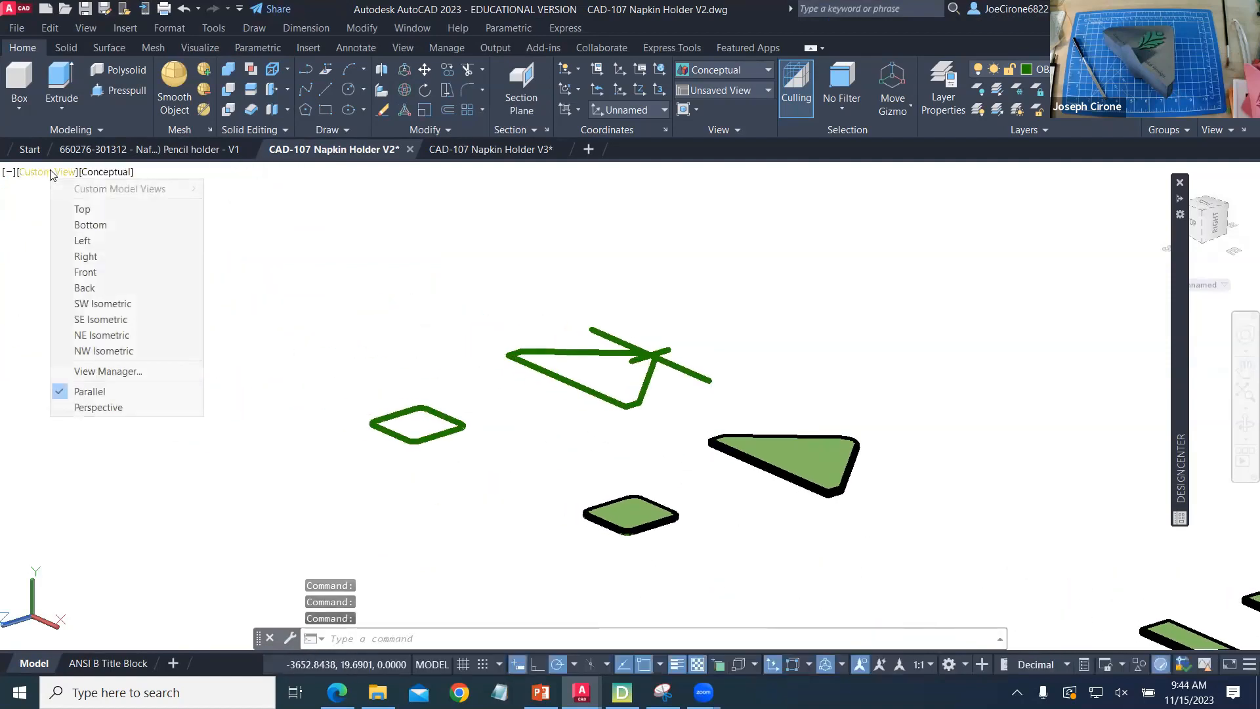
{"action": "left_click", "coordinate": [77, 209]}
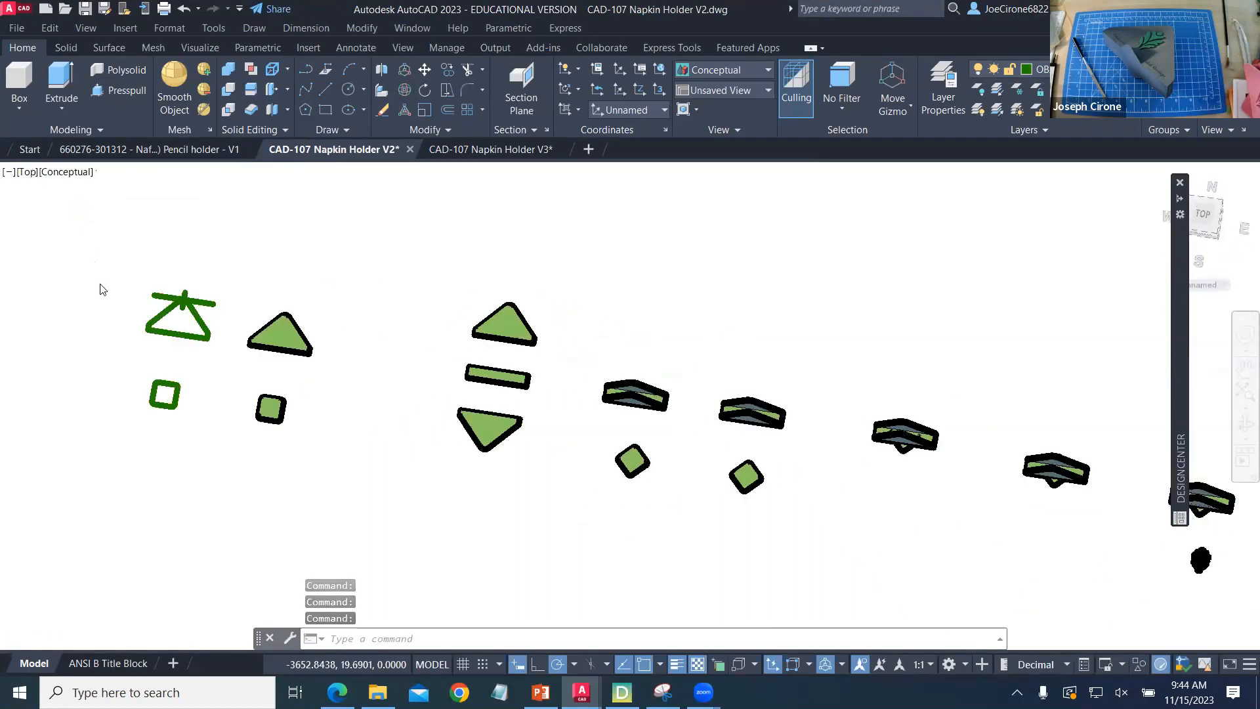
{"action": "middle_click_drag", "start_coordinate": [83, 361], "coordinate": [535, 375]}
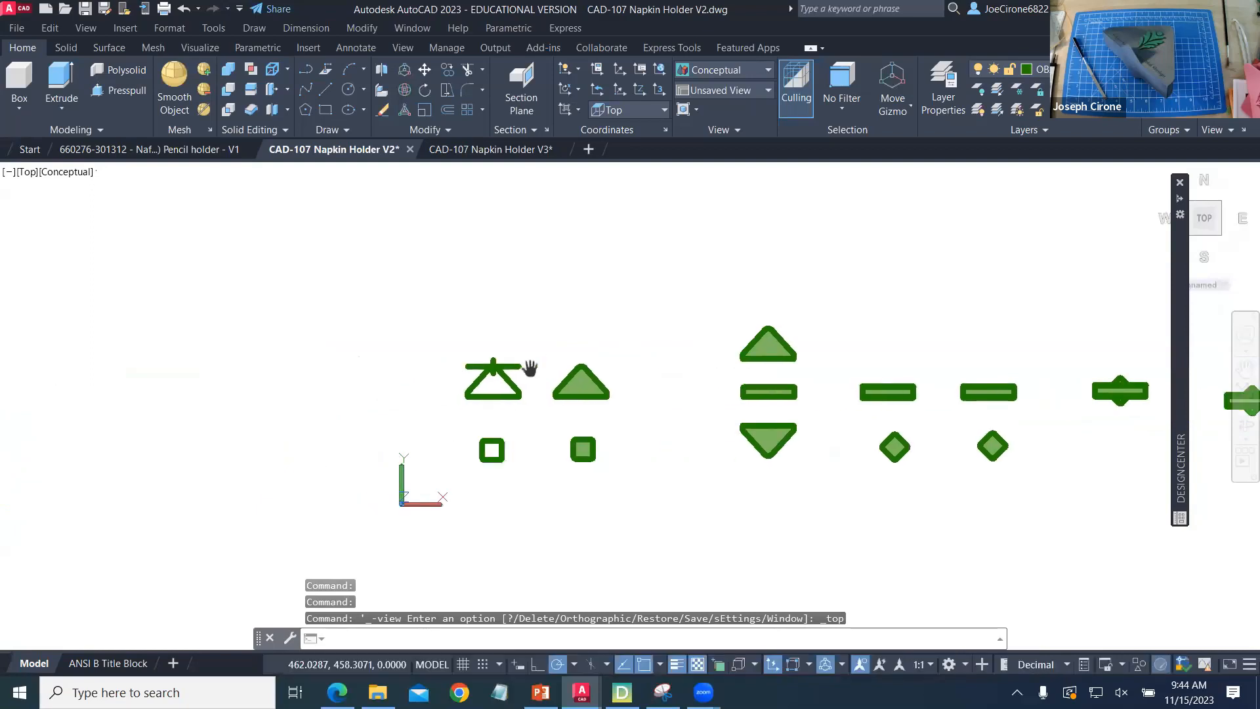
{"action": "scroll", "coordinate": [508, 396], "scroll_direction": "up", "scroll_amount": 9}
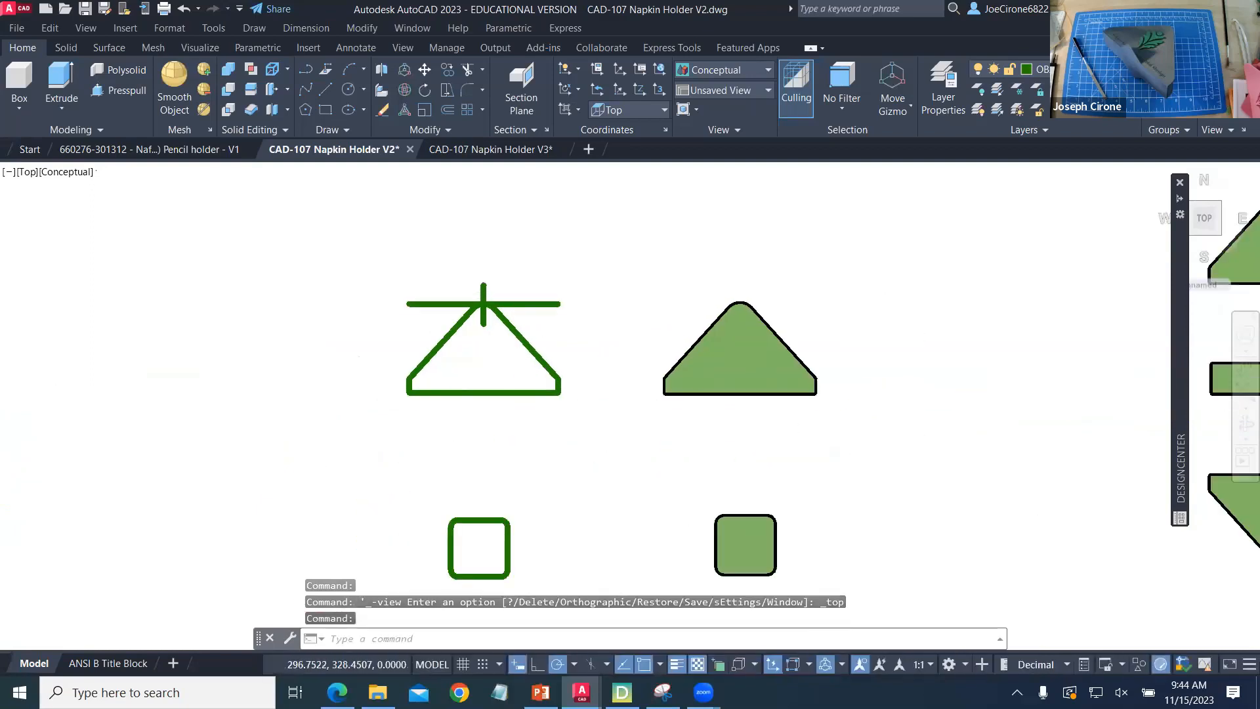
{"action": "left_click", "coordinate": [478, 383]}
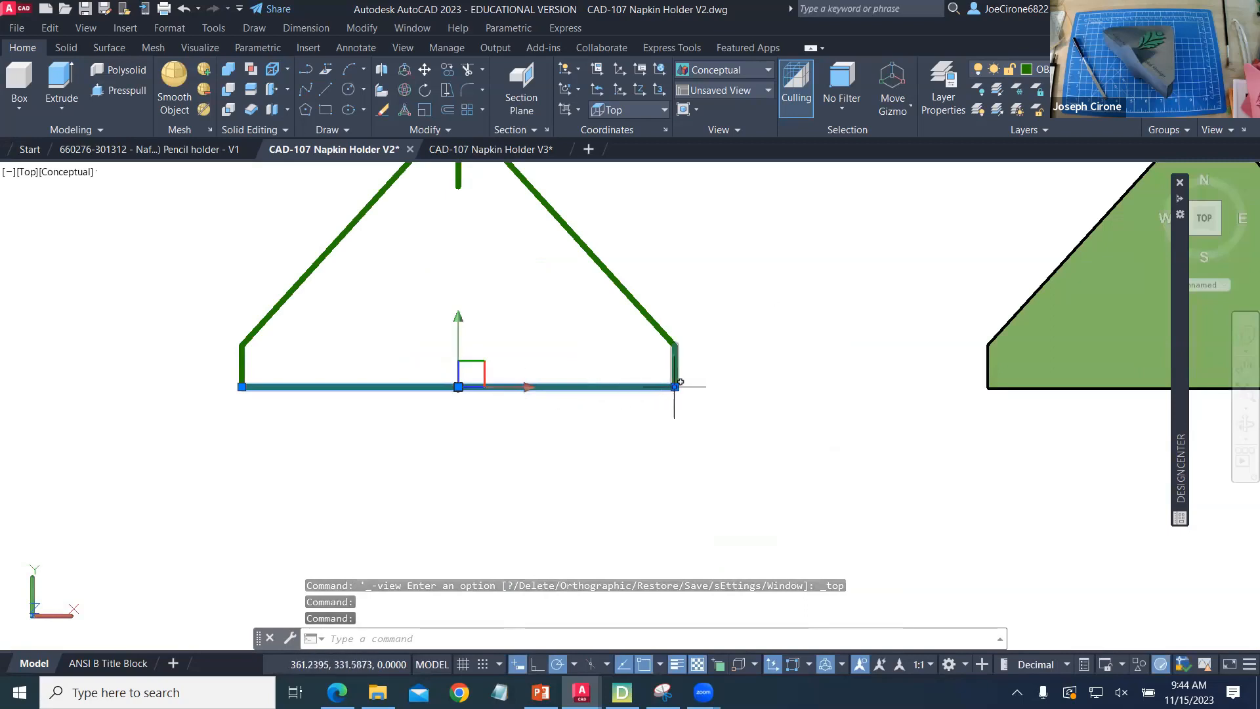
{"action": "mouse_move", "coordinate": [675, 388]}
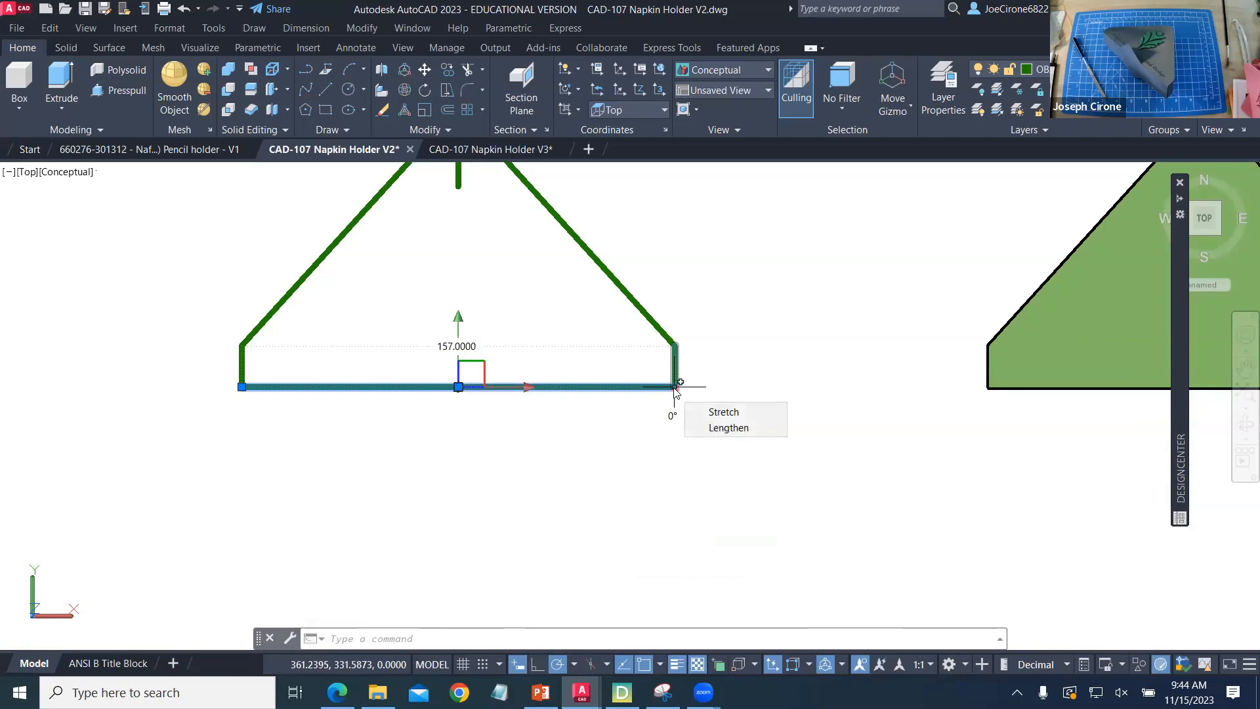
{"action": "scroll", "coordinate": [703, 394], "scroll_direction": "down", "scroll_amount": 3}
{"action": "mouse_move", "coordinate": [703, 393]}
{"action": "middle_mouse_down"}
{"action": "mouse_move", "coordinate": [599, 391]}
{"action": "mouse_move", "coordinate": [583, 378]}
{"action": "middle_mouse_up"}
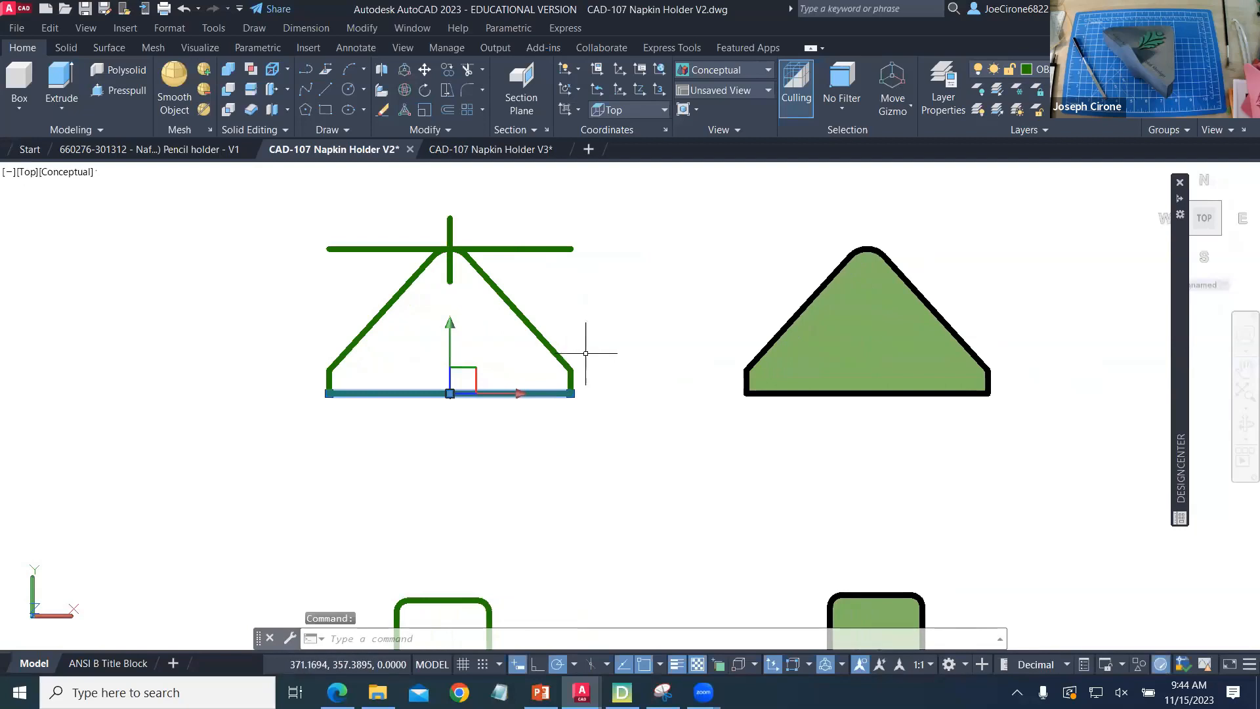
{"action": "key", "text": "Escape"}
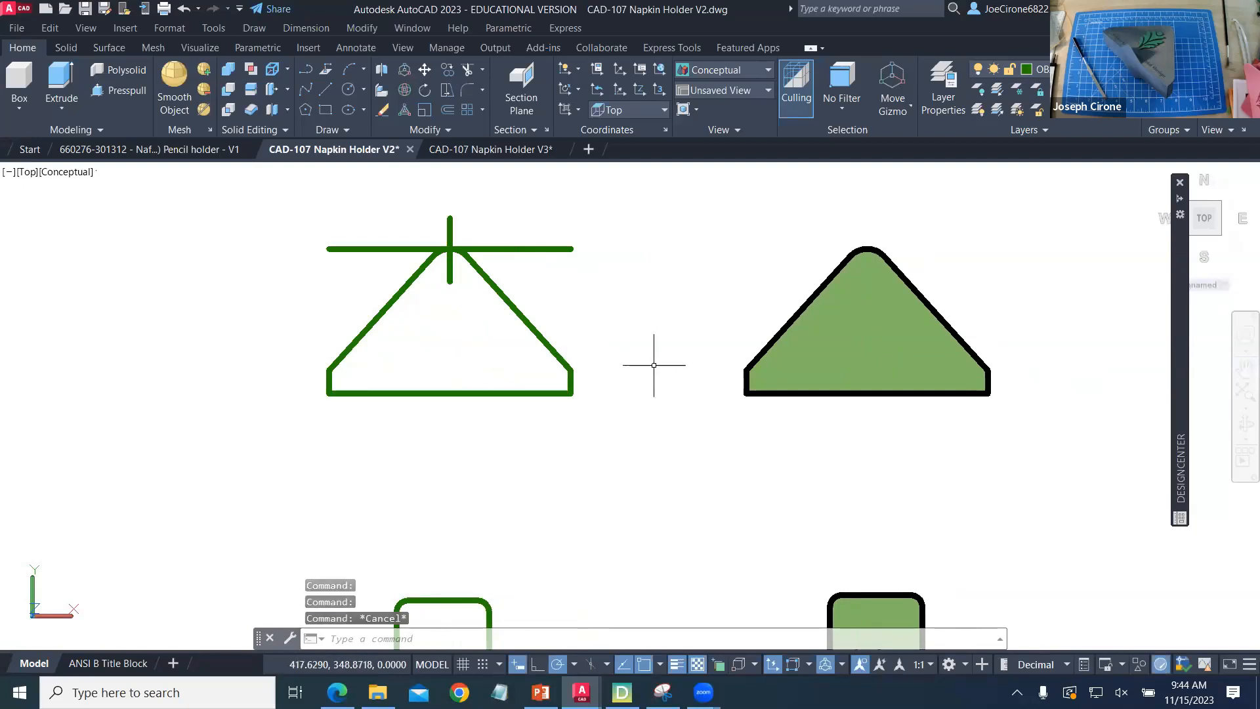
- Measure the thickness of the extruded triangular plate with the DIST command, between the lower and upper endpoints at its corner
{"action": "mouse_move", "coordinate": [648, 381]}
{"action": "middle_mouse_down", "text": "shift"}
{"action": "mouse_move", "coordinate": [608, 356]}
{"action": "mouse_move", "coordinate": [627, 274]}
{"action": "middle_mouse_up", "text": "shift"}
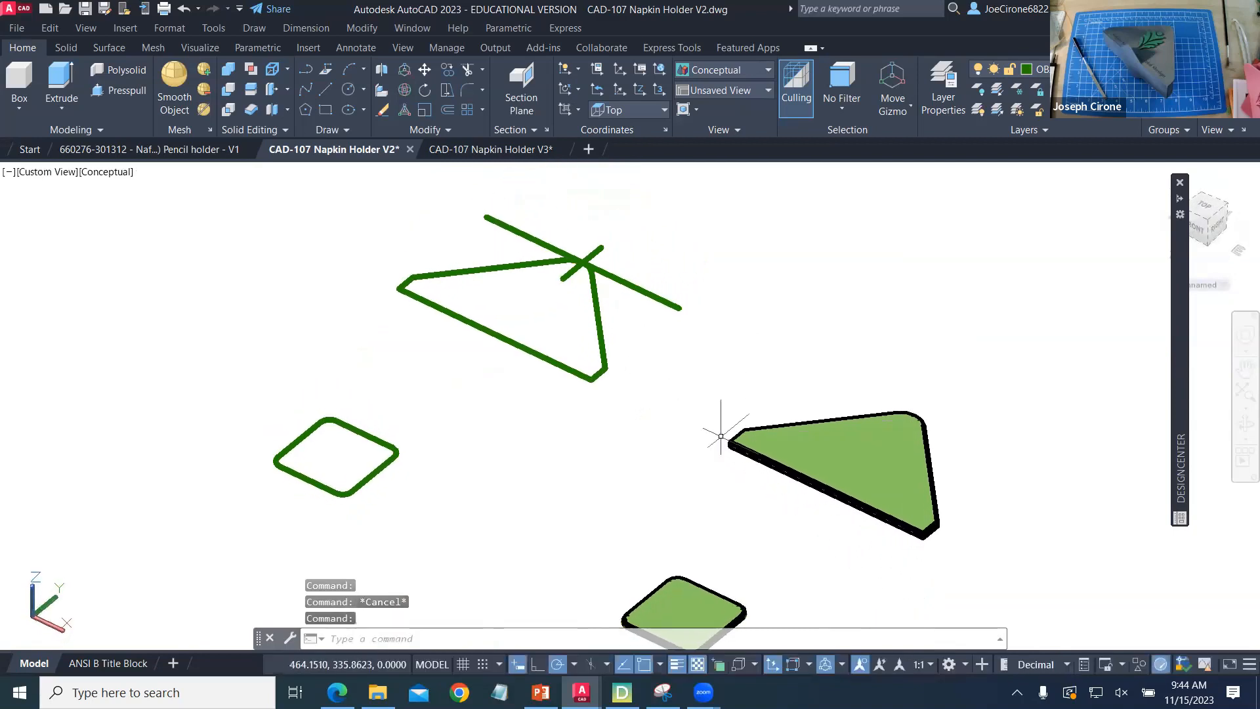
{"action": "scroll", "coordinate": [732, 453], "scroll_direction": "up", "scroll_amount": 4}
{"action": "scroll", "coordinate": [731, 453], "scroll_direction": "up", "scroll_amount": 2}
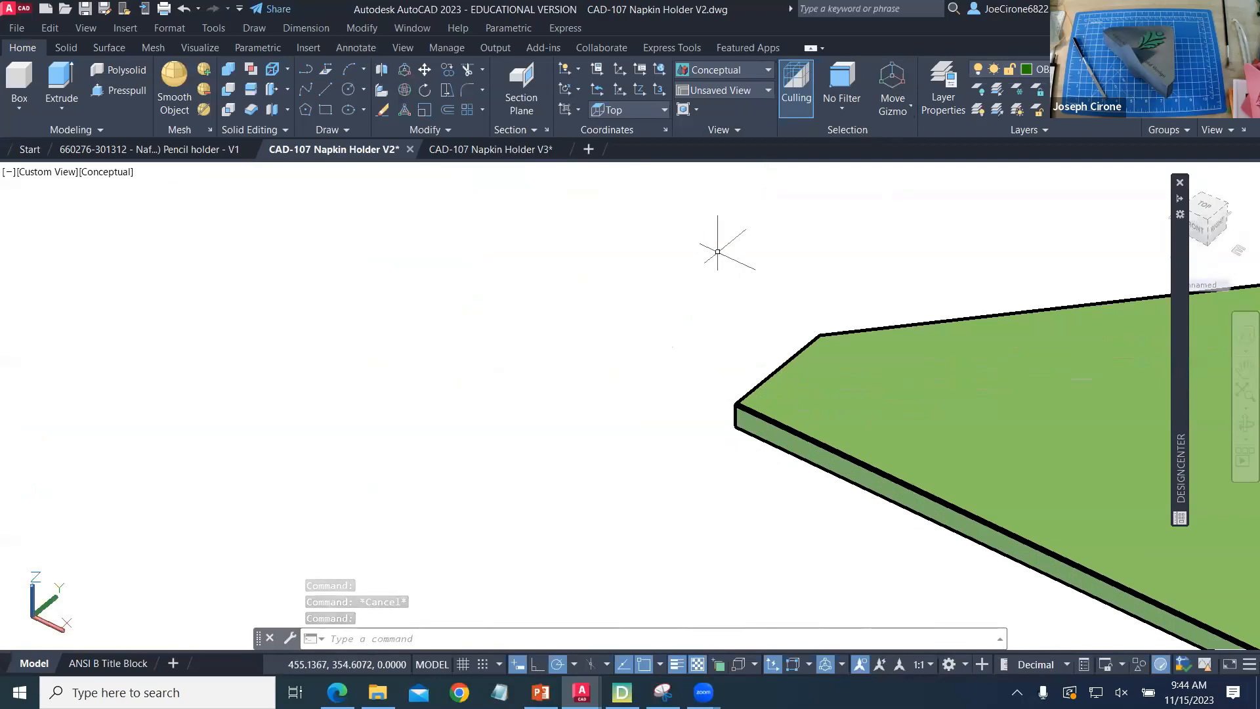
{"action": "type", "text": "dis"}
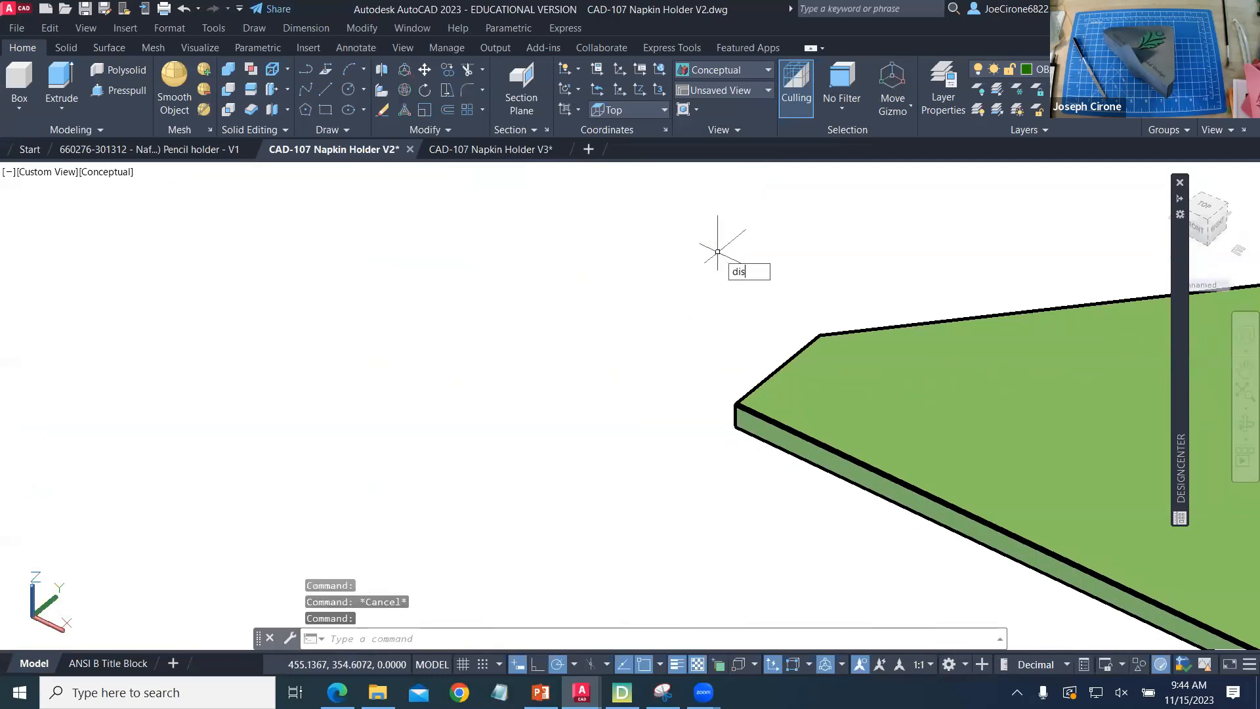
{"action": "type", "text": "t"}
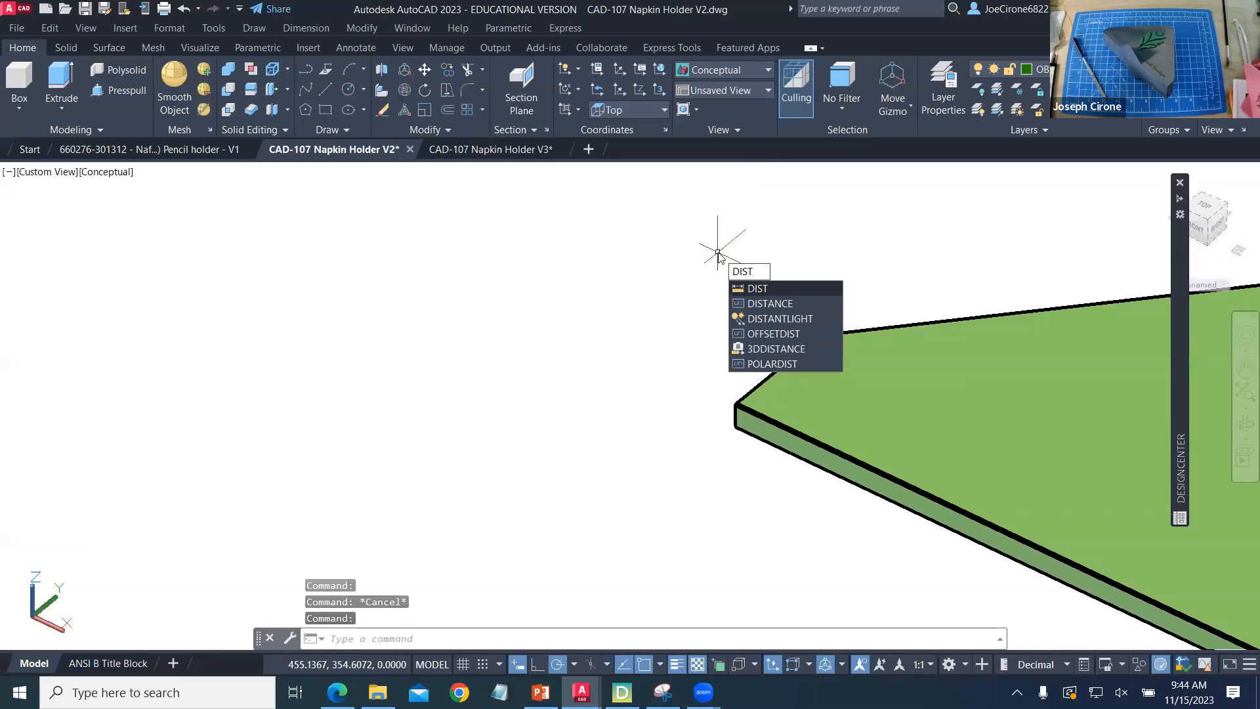
{"action": "left_click", "coordinate": [762, 291]}
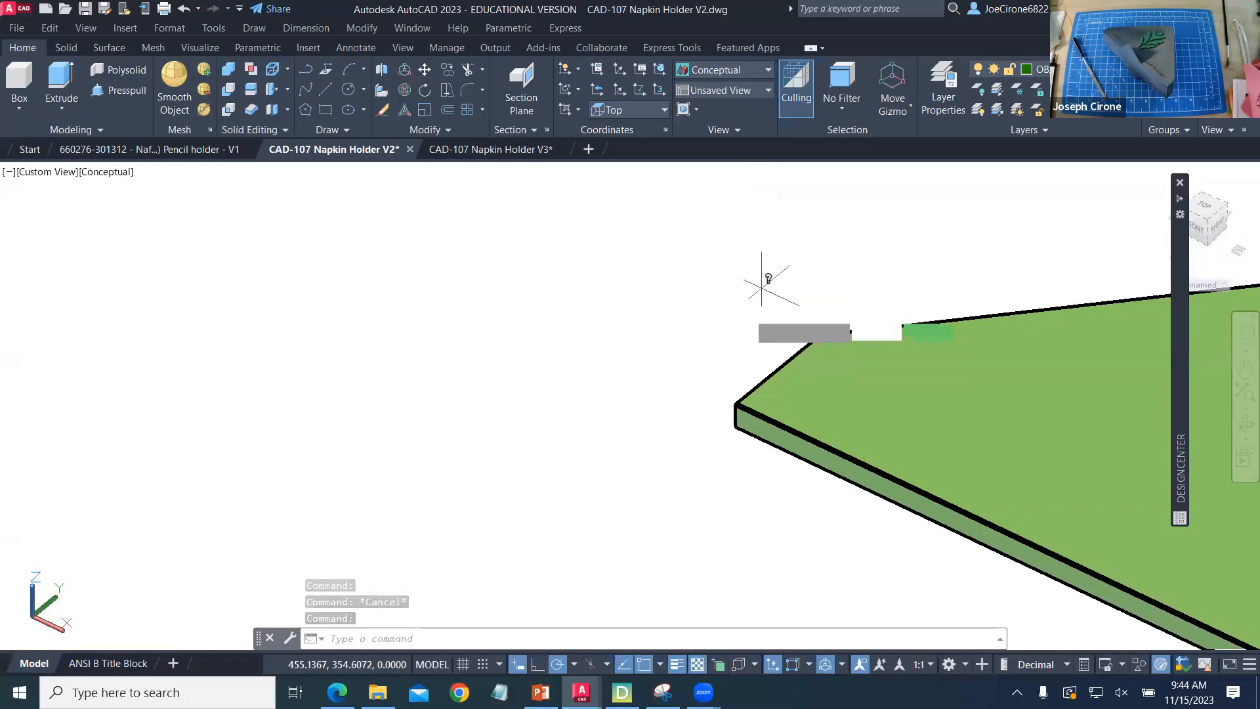
{"action": "left_click", "coordinate": [736, 424]}
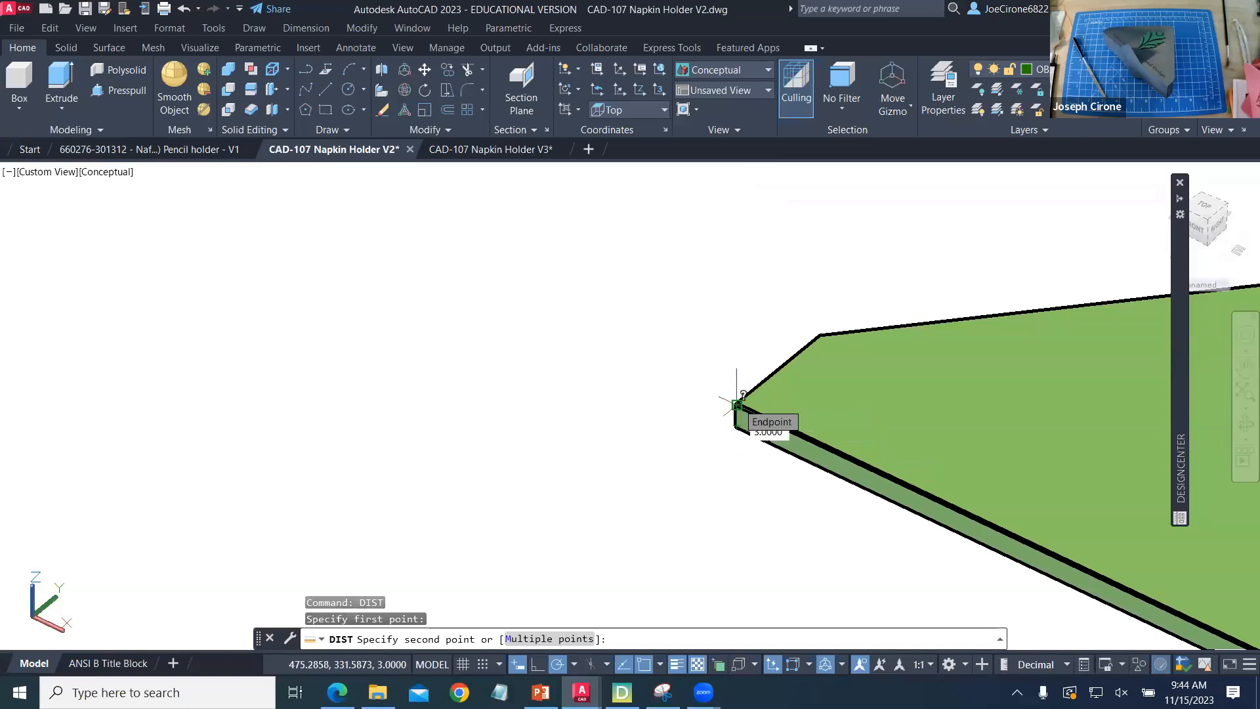
{"action": "left_click", "coordinate": [736, 405]}
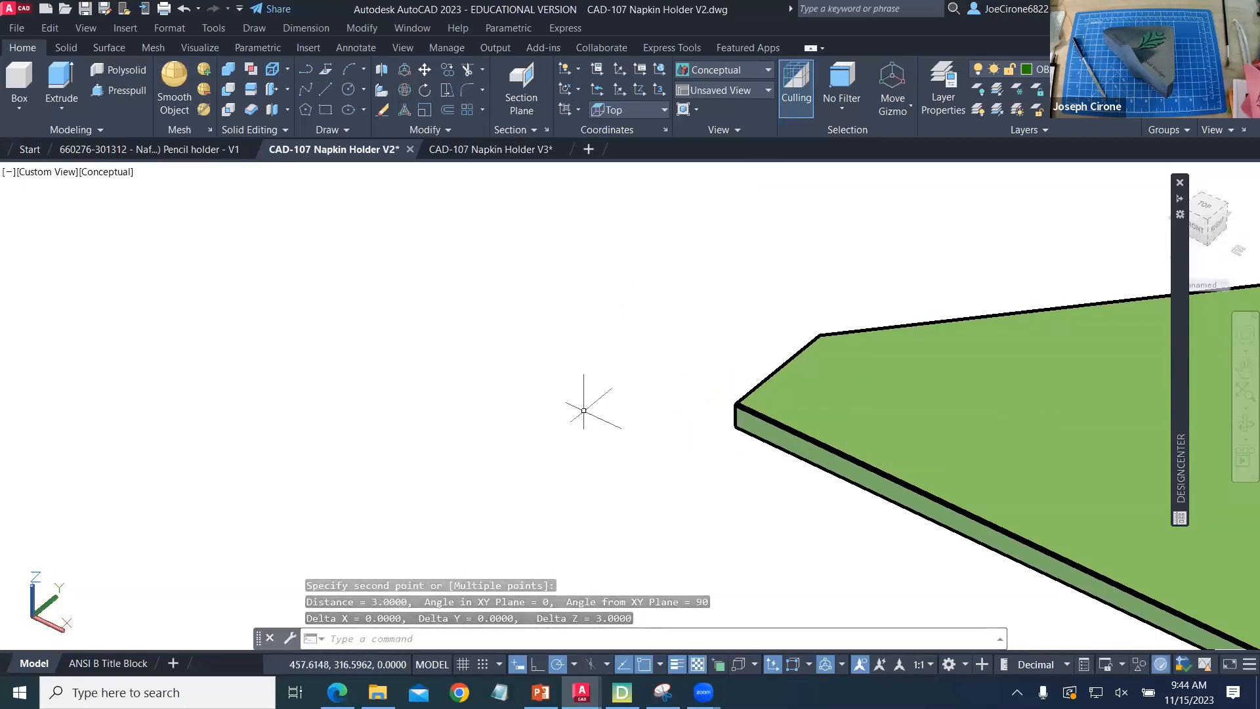
- Examine the modeling stages from the extruded plates to the joined holder body with its rounded square base
{"action": "scroll", "coordinate": [597, 394], "scroll_direction": "down", "scroll_amount": 7}
{"action": "middle_click_drag", "start_coordinate": [641, 435], "coordinate": [402, 282]}
{"action": "middle_click_drag", "start_coordinate": [740, 459], "coordinate": [489, 326]}
{"action": "middle_click_drag", "start_coordinate": [848, 478], "coordinate": [461, 310]}
{"action": "middle_click_drag", "start_coordinate": [805, 521], "coordinate": [572, 440]}
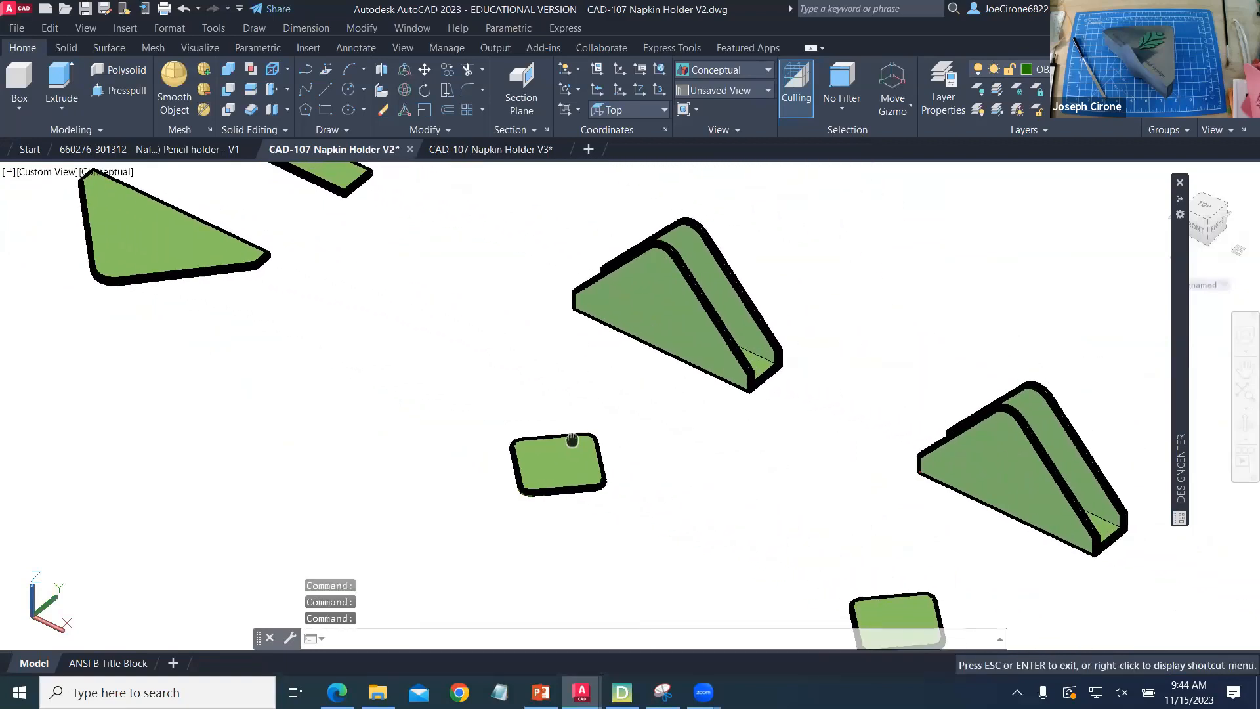
{"action": "middle_click_drag", "start_coordinate": [748, 526], "coordinate": [542, 348]}
{"action": "middle_click_drag", "start_coordinate": [849, 506], "coordinate": [492, 341]}
{"action": "middle_click_drag", "start_coordinate": [885, 514], "coordinate": [498, 360]}
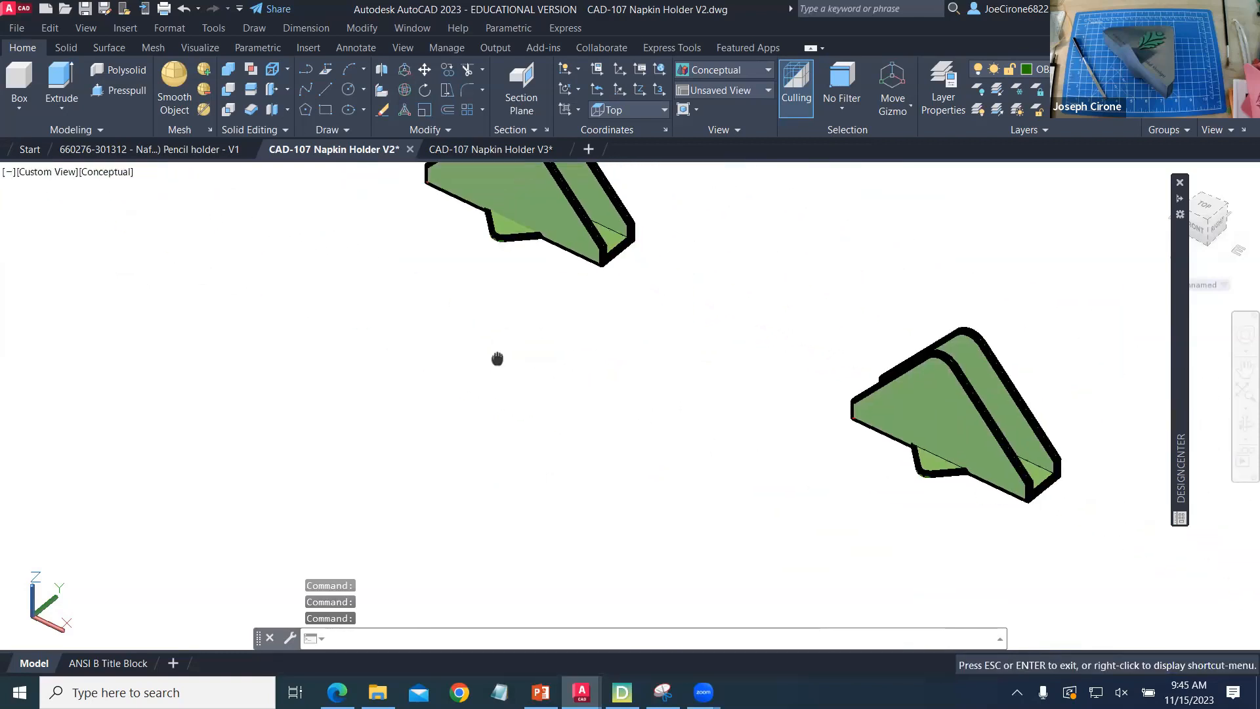
{"action": "middle_click_drag", "start_coordinate": [855, 510], "coordinate": [522, 315]}
{"action": "middle_click_drag", "start_coordinate": [883, 525], "coordinate": [701, 379]}
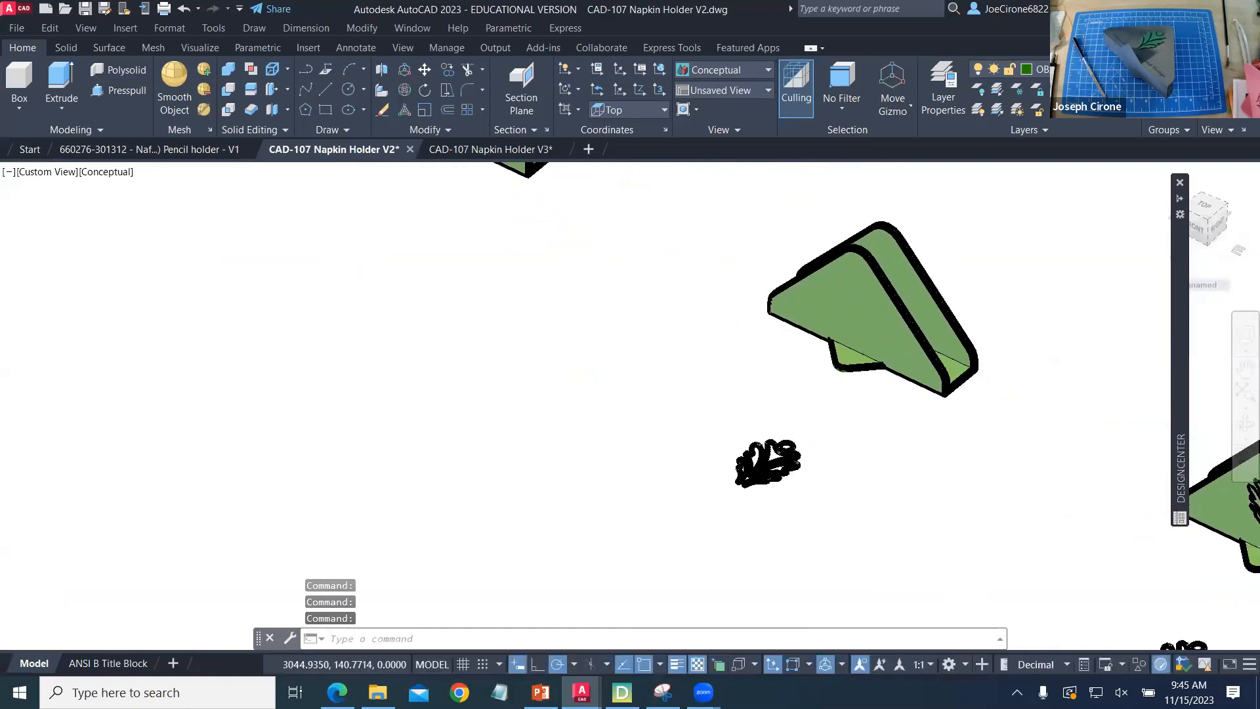
- Examine the leaf pattern outline, its placement on the holder's side, and the stages through the finished cut-out holder
{"action": "scroll", "coordinate": [777, 479], "scroll_direction": "up", "scroll_amount": 10}
{"action": "scroll", "coordinate": [777, 479], "scroll_direction": "down", "scroll_amount": 10}
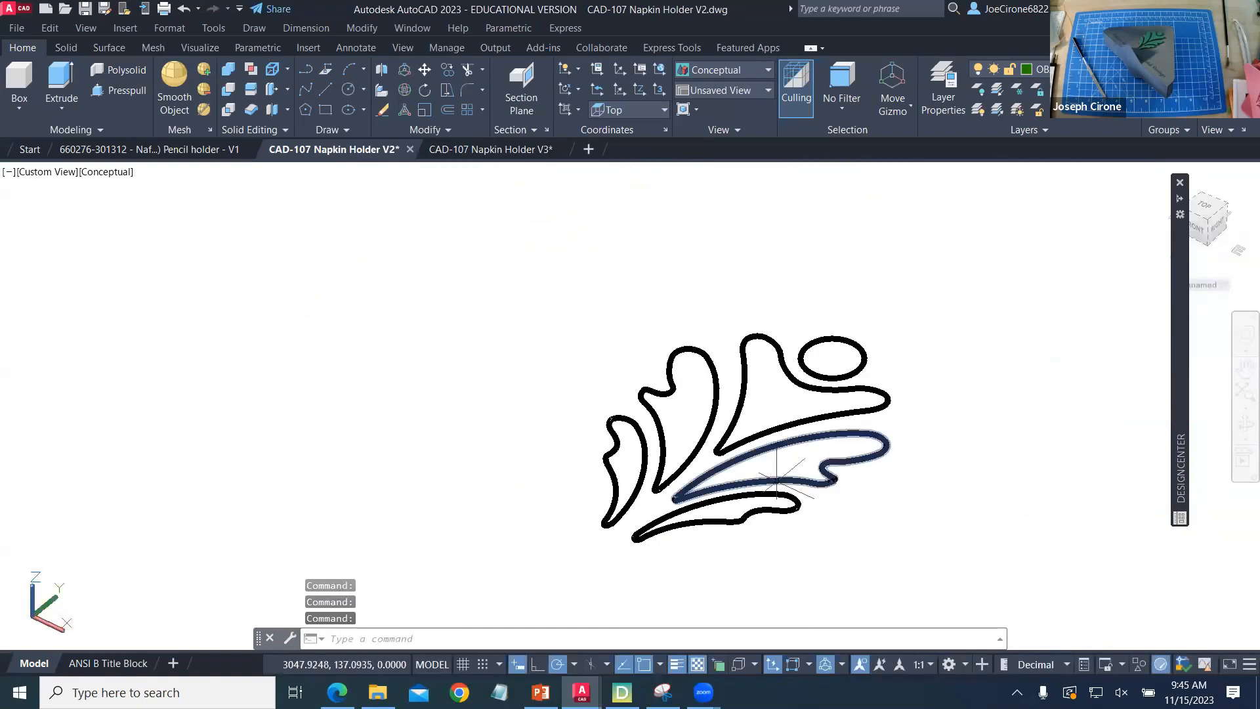
{"action": "middle_click_drag", "start_coordinate": [885, 511], "coordinate": [582, 352]}
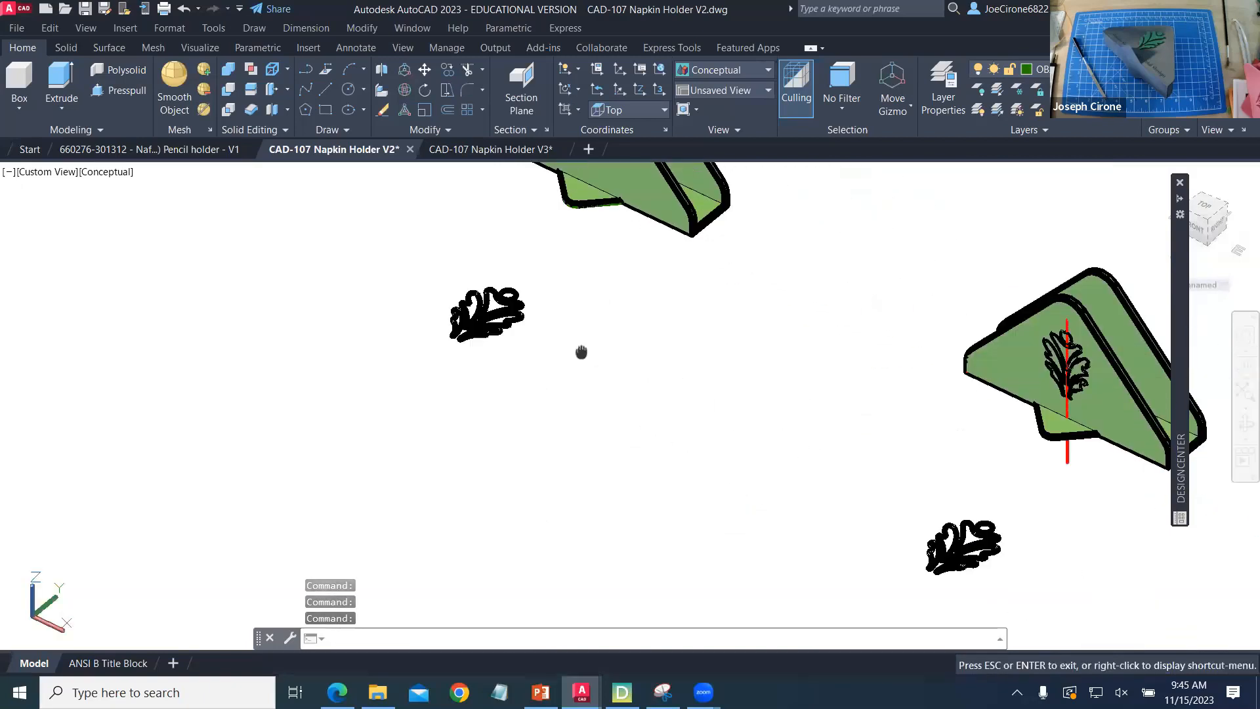
{"action": "middle_click_drag", "start_coordinate": [1002, 482], "coordinate": [774, 402]}
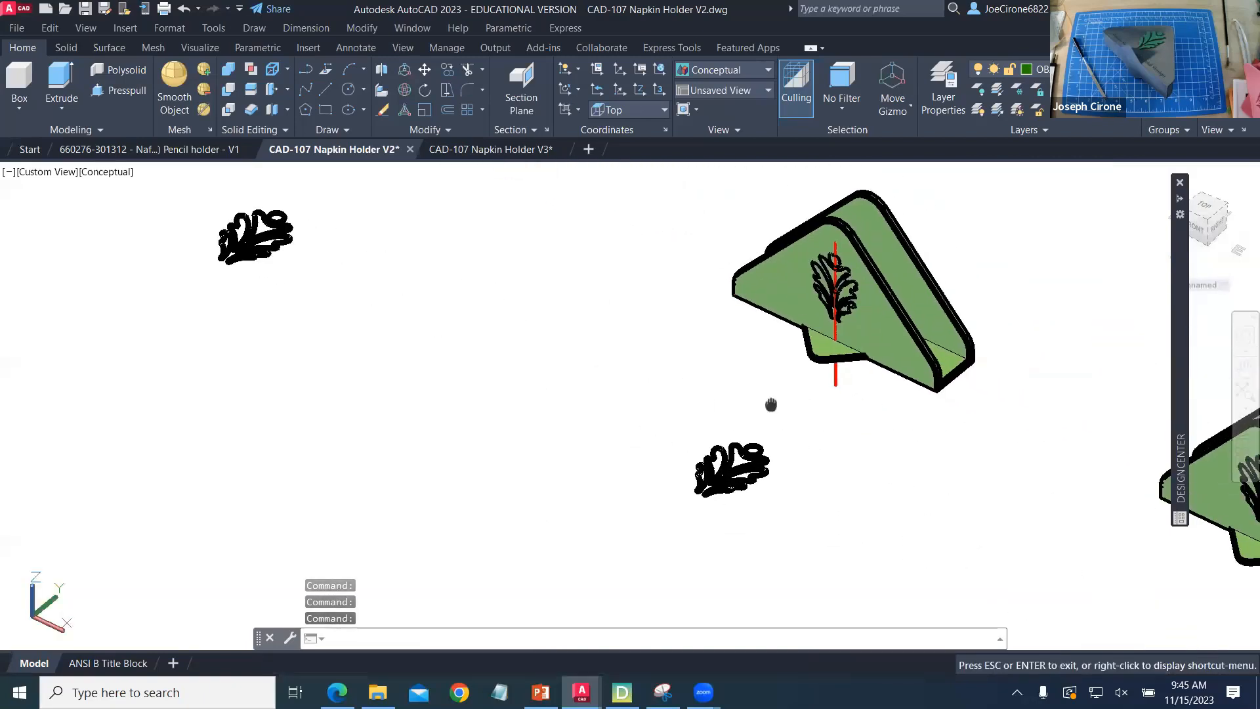
{"action": "middle_click_drag", "start_coordinate": [905, 484], "coordinate": [598, 374]}
{"action": "middle_click_drag", "start_coordinate": [999, 439], "coordinate": [562, 318]}
- Export the finished holder solid with the leaf cut-outs as the lithography file CAD-107 Napkin Holder V2.stl in the Downloads folder
{"action": "left_click", "coordinate": [943, 457]}
{"action": "type", "text": "e"}
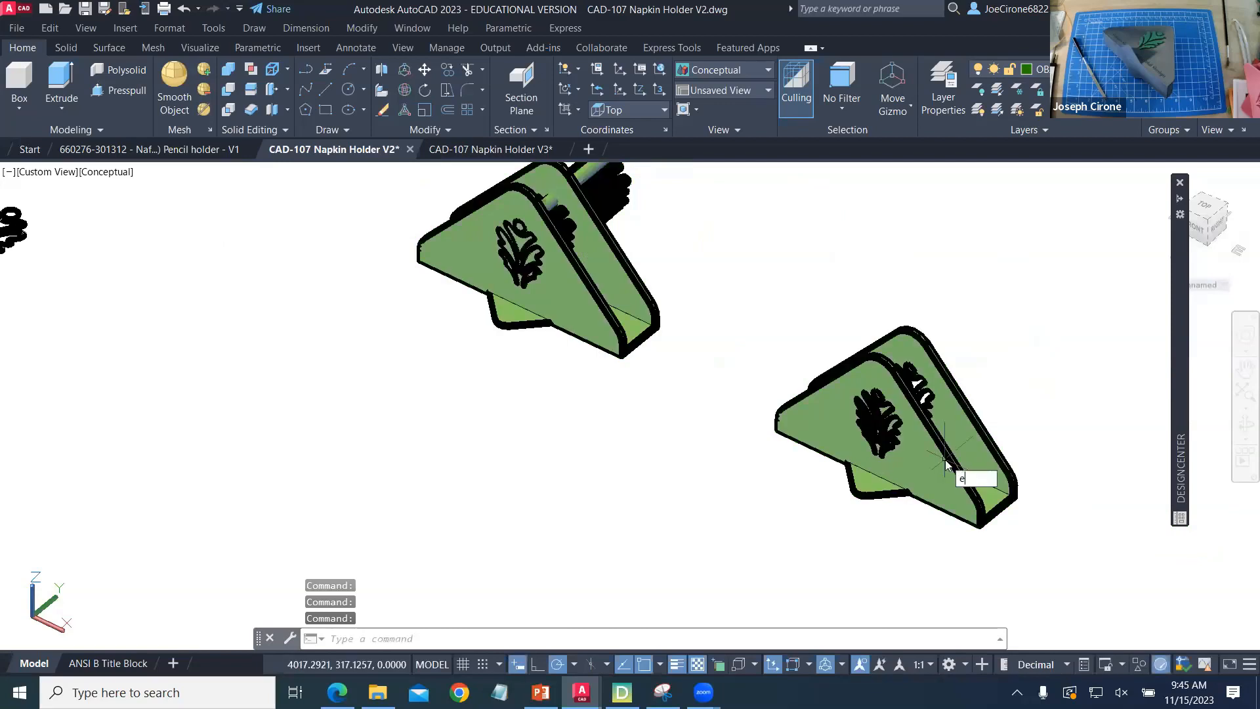
{"action": "type", "text": "xport"}
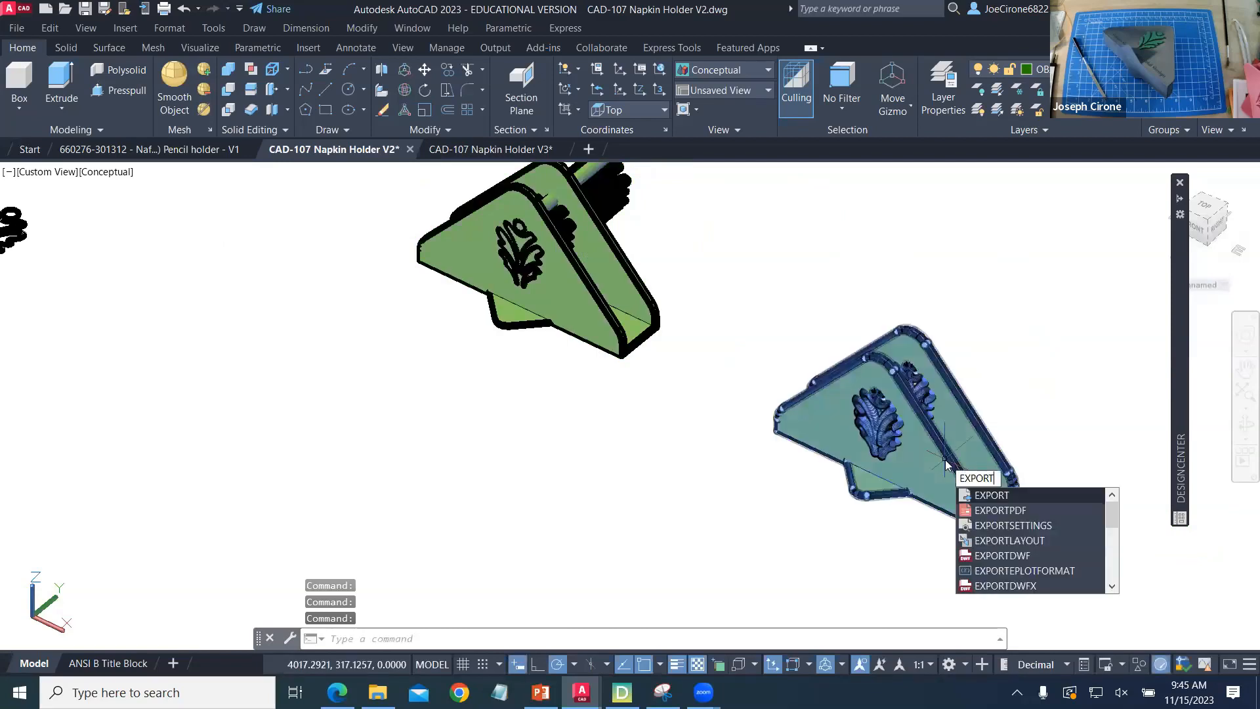
{"action": "key", "text": "Return"}
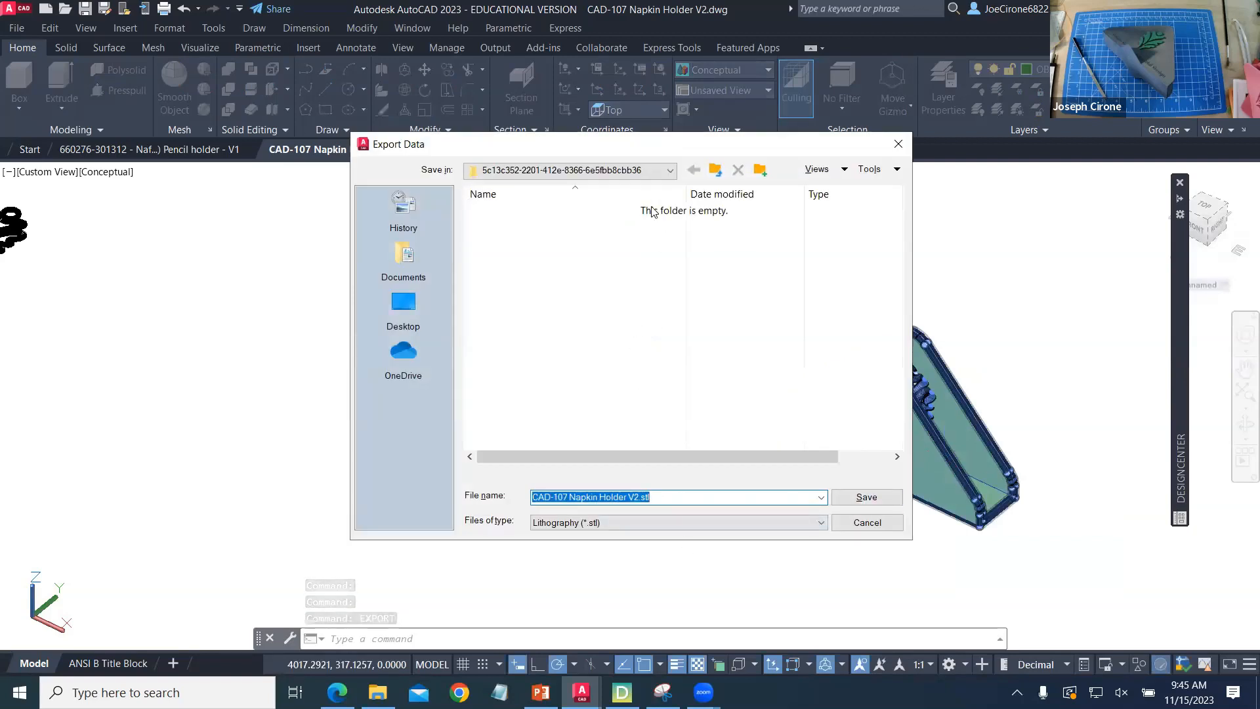
{"action": "left_click", "coordinate": [412, 322]}
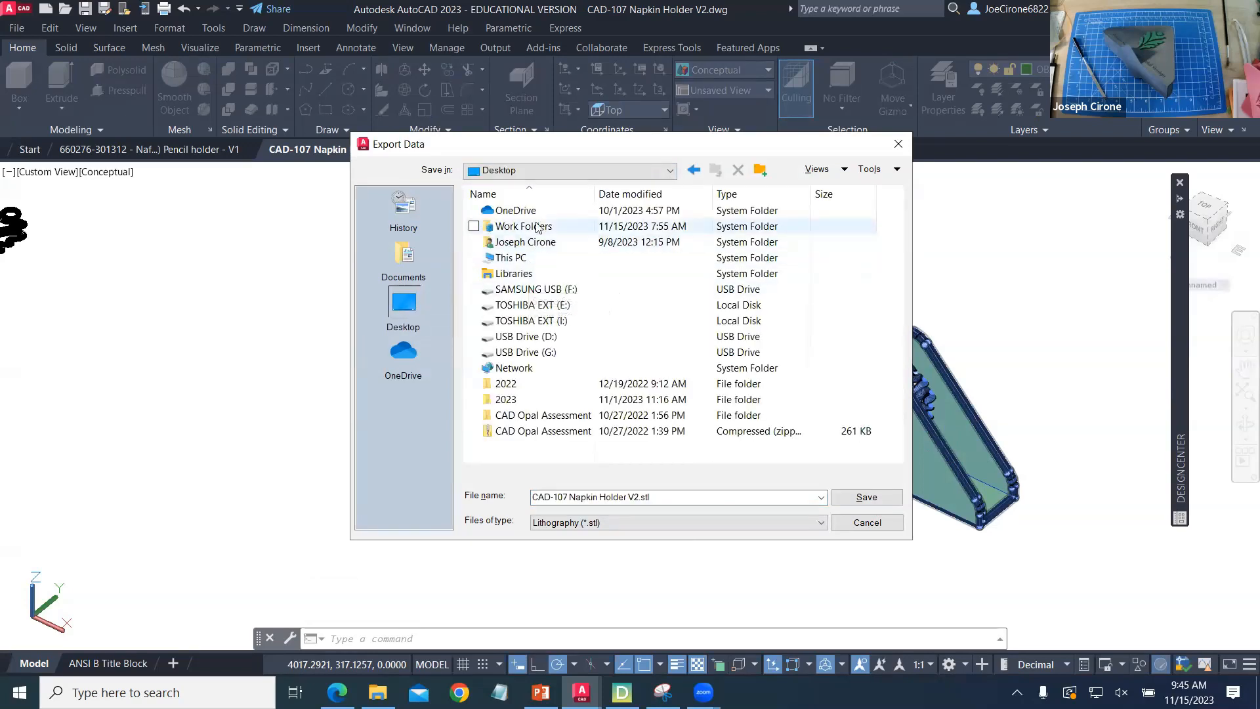
{"action": "double_click", "coordinate": [533, 259]}
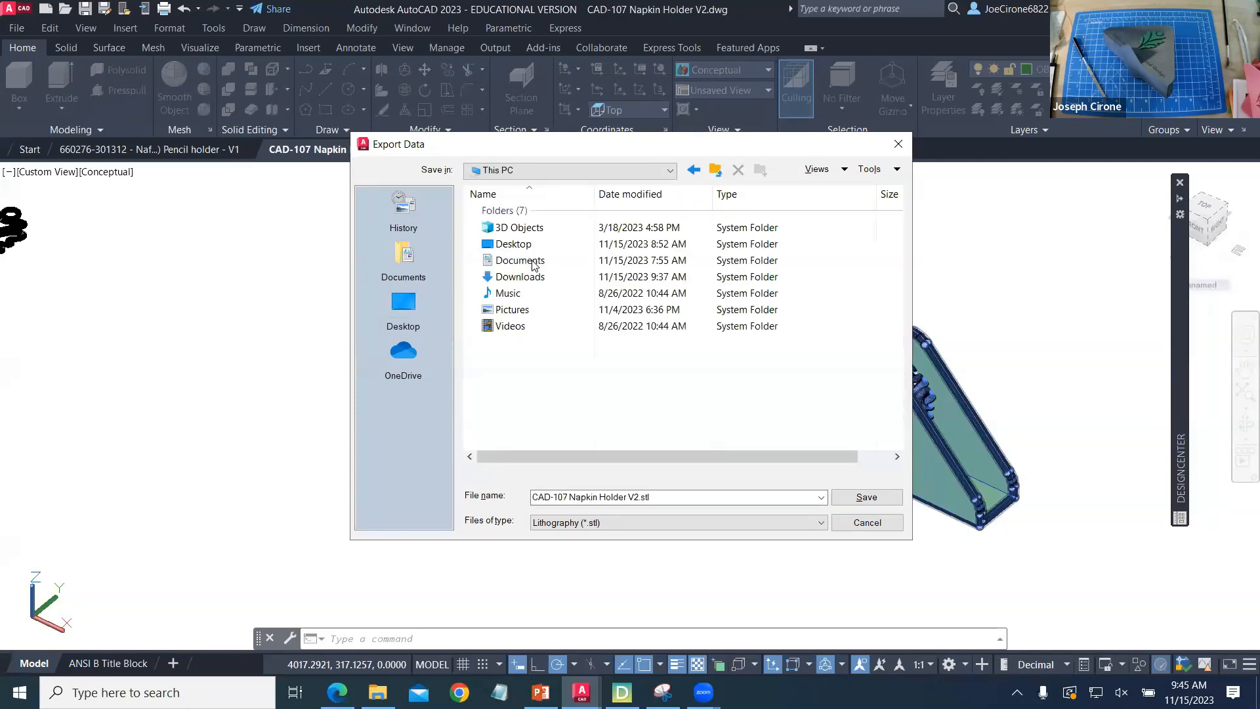
{"action": "double_click", "coordinate": [532, 274]}
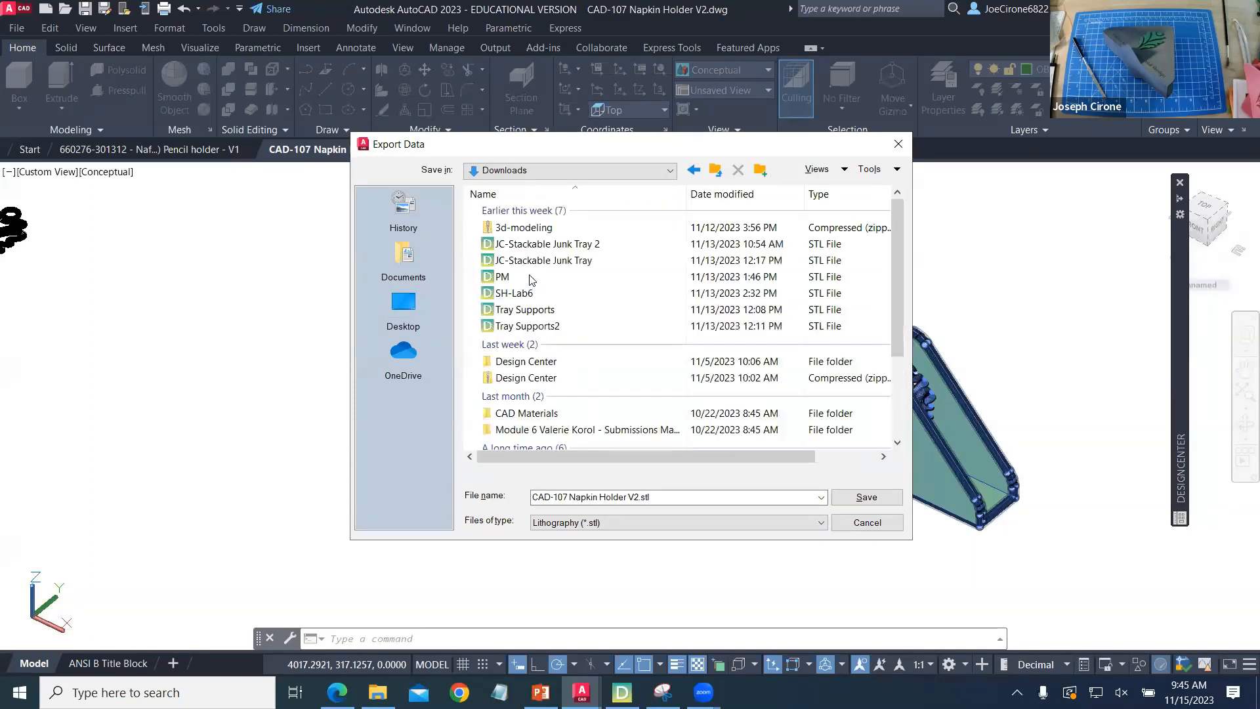
{"action": "left_click", "coordinate": [832, 497]}
{"action": "left_click", "coordinate": [832, 411]}
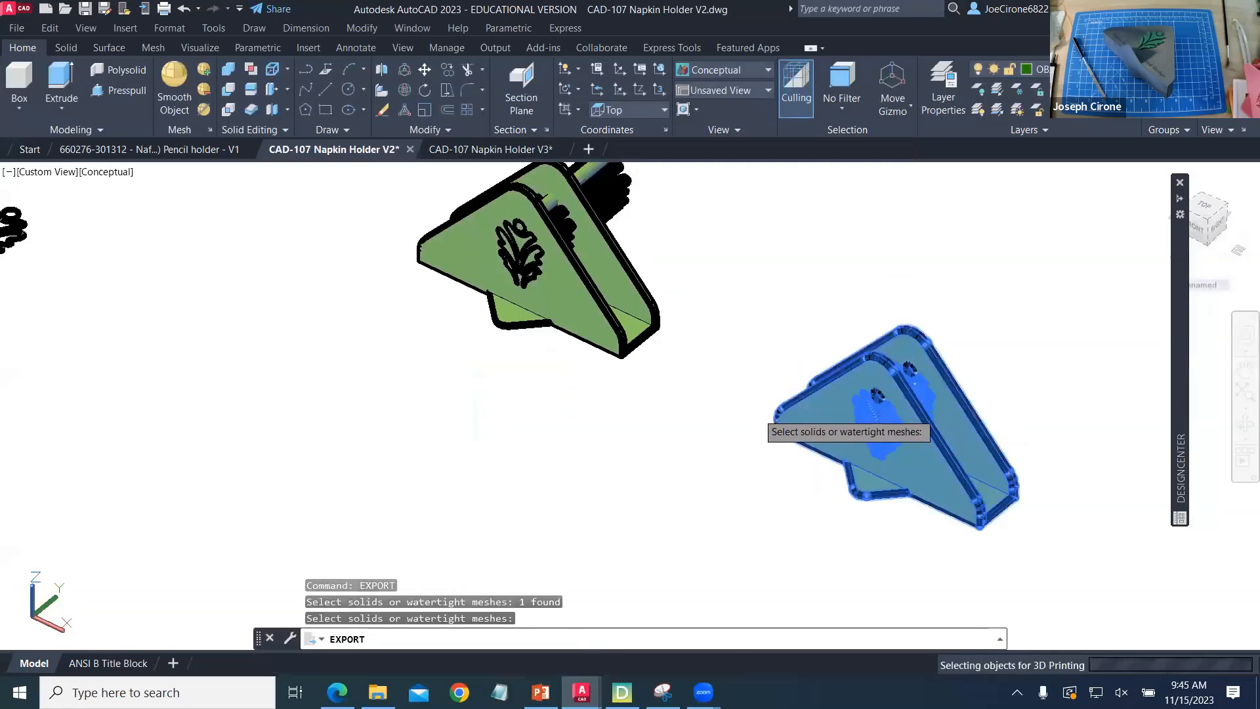
{"action": "key", "text": "Return"}
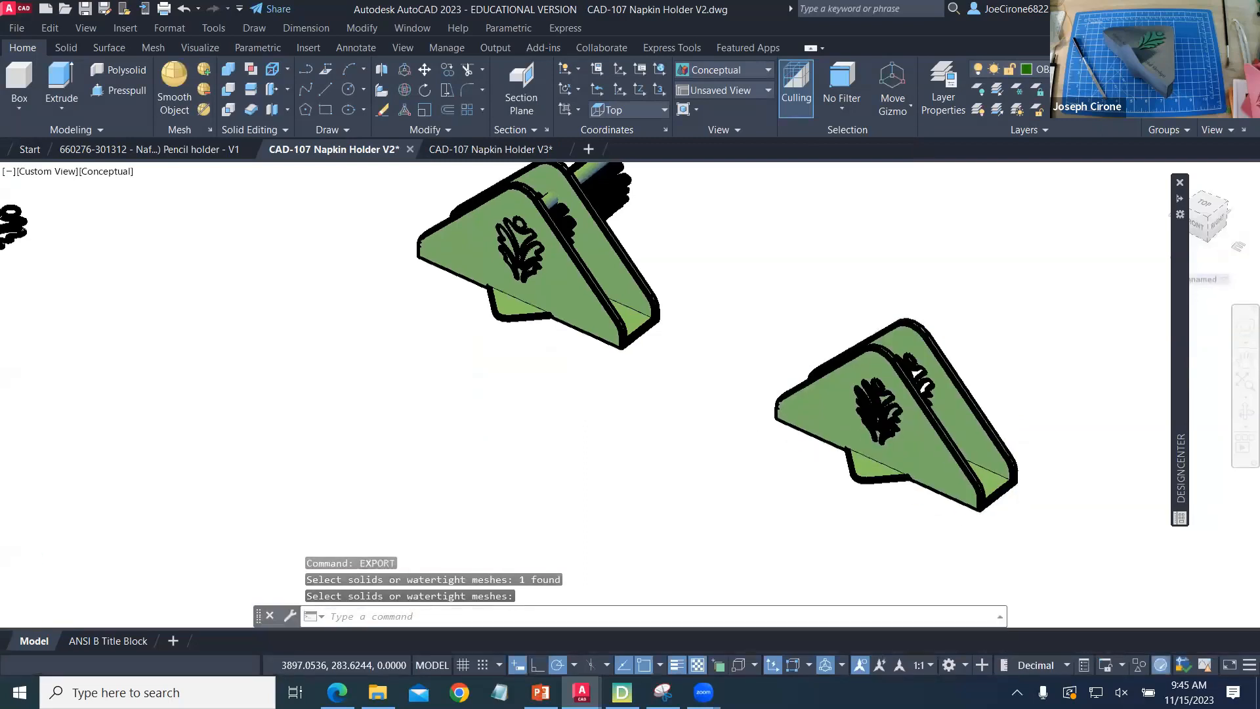
- Switch to Dremel DigiLab 3D Slicer and replace the loaded test print with a new project
{"action": "left_click", "coordinate": [621, 692]}
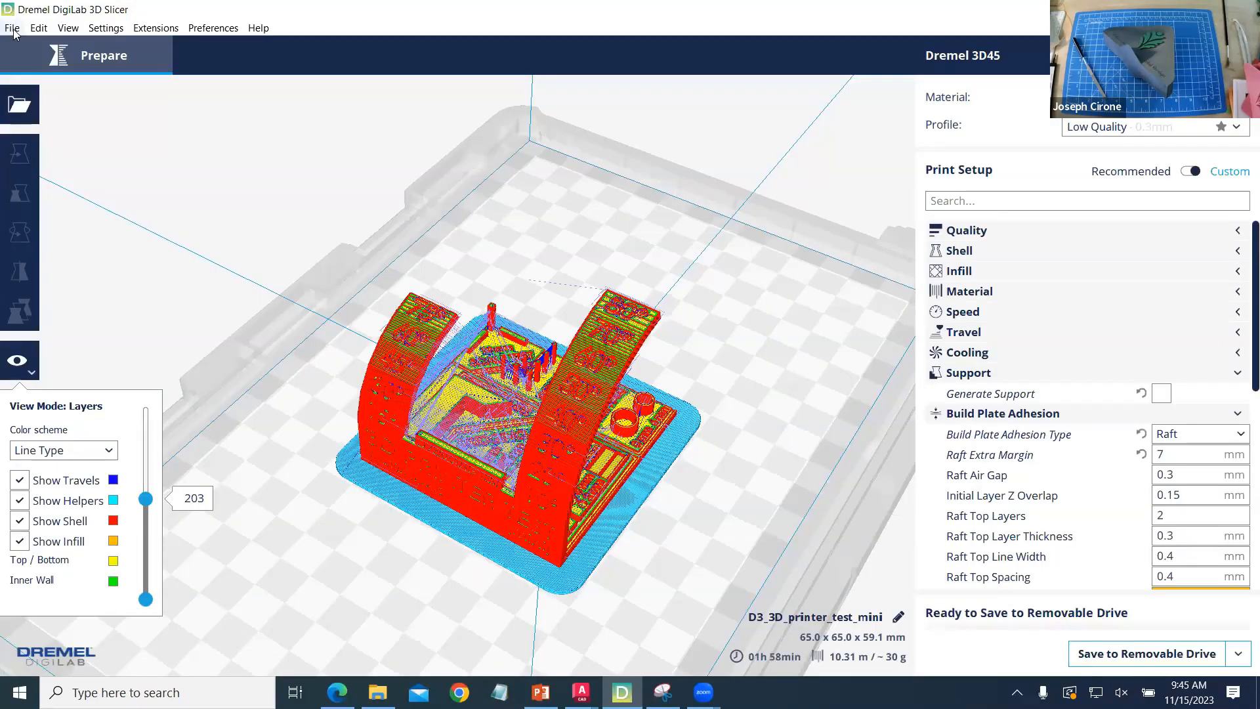
{"action": "left_click", "coordinate": [13, 30]}
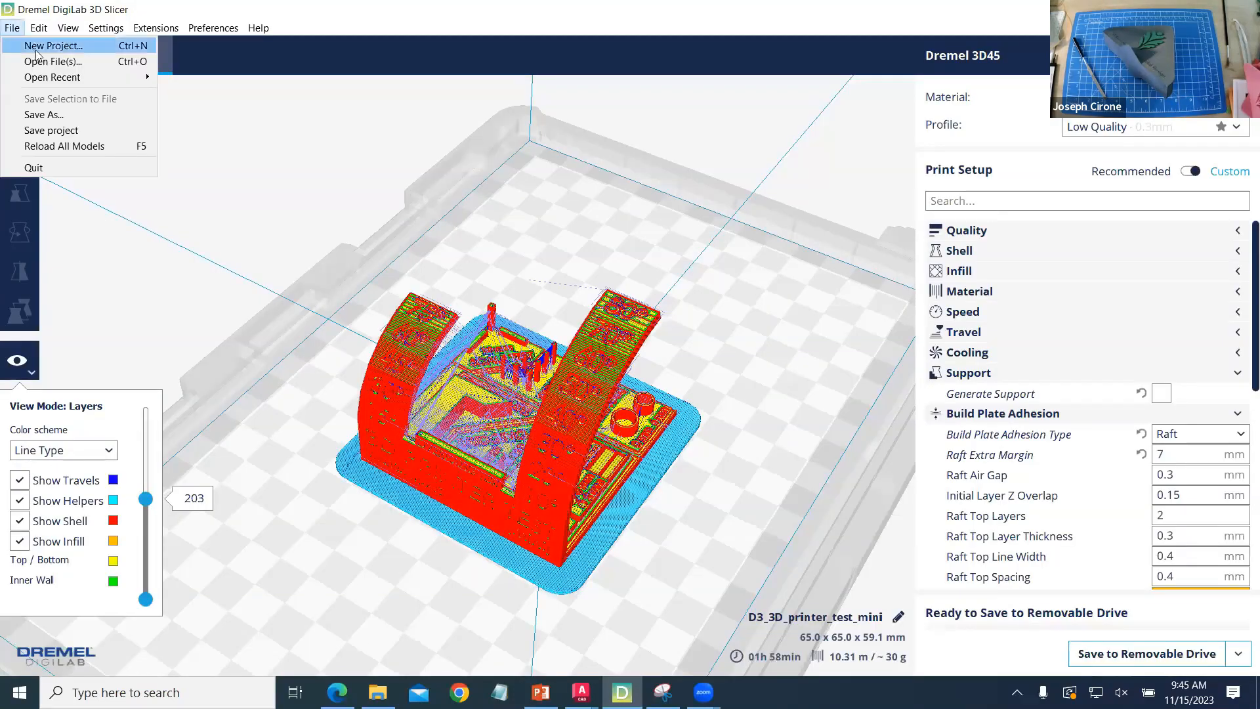
{"action": "left_click", "coordinate": [40, 45]}
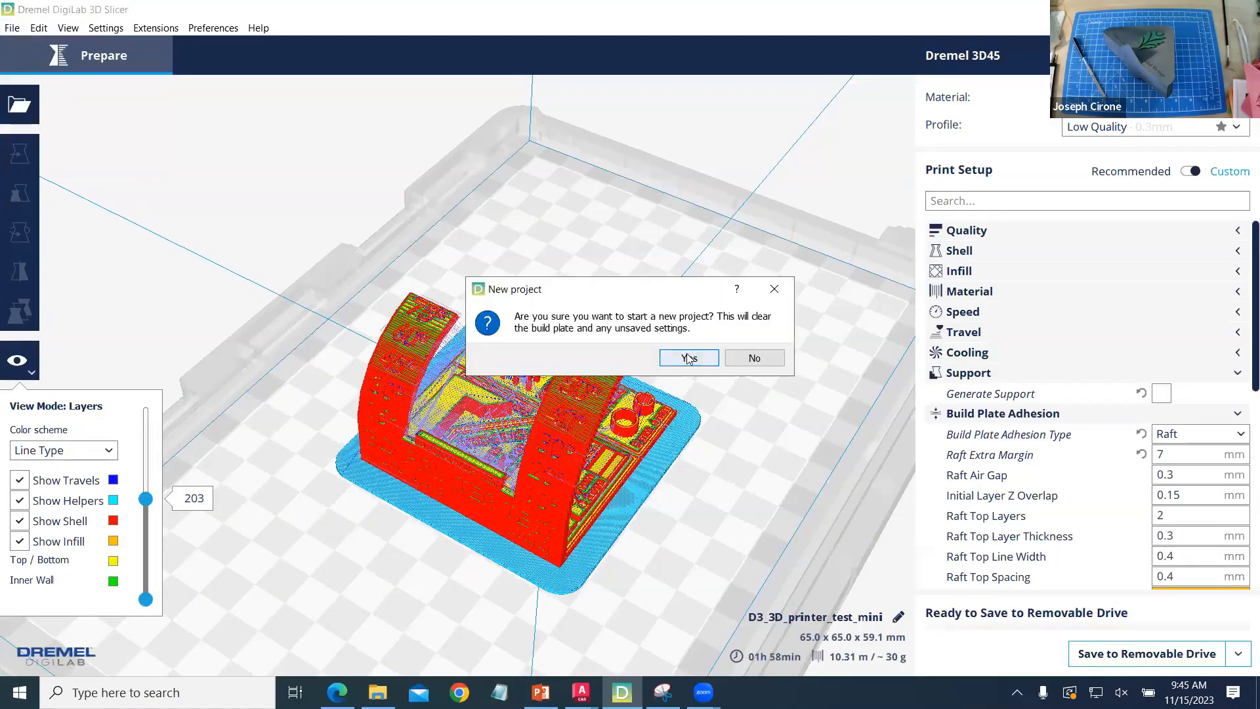
{"action": "left_click", "coordinate": [688, 358]}
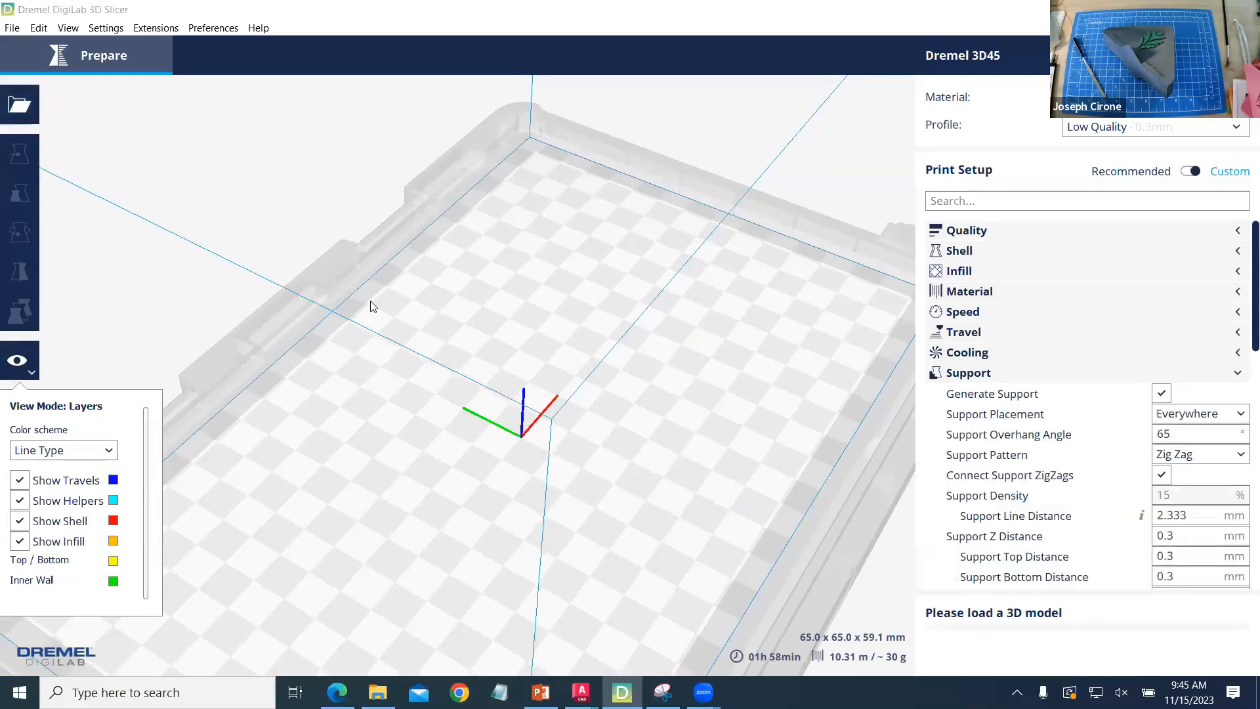
- Load the CAD-107 Napkin Holder V2 STL onto the build plate and view its orientation from a lower angle
{"action": "key", "text": "ctrl+o"}
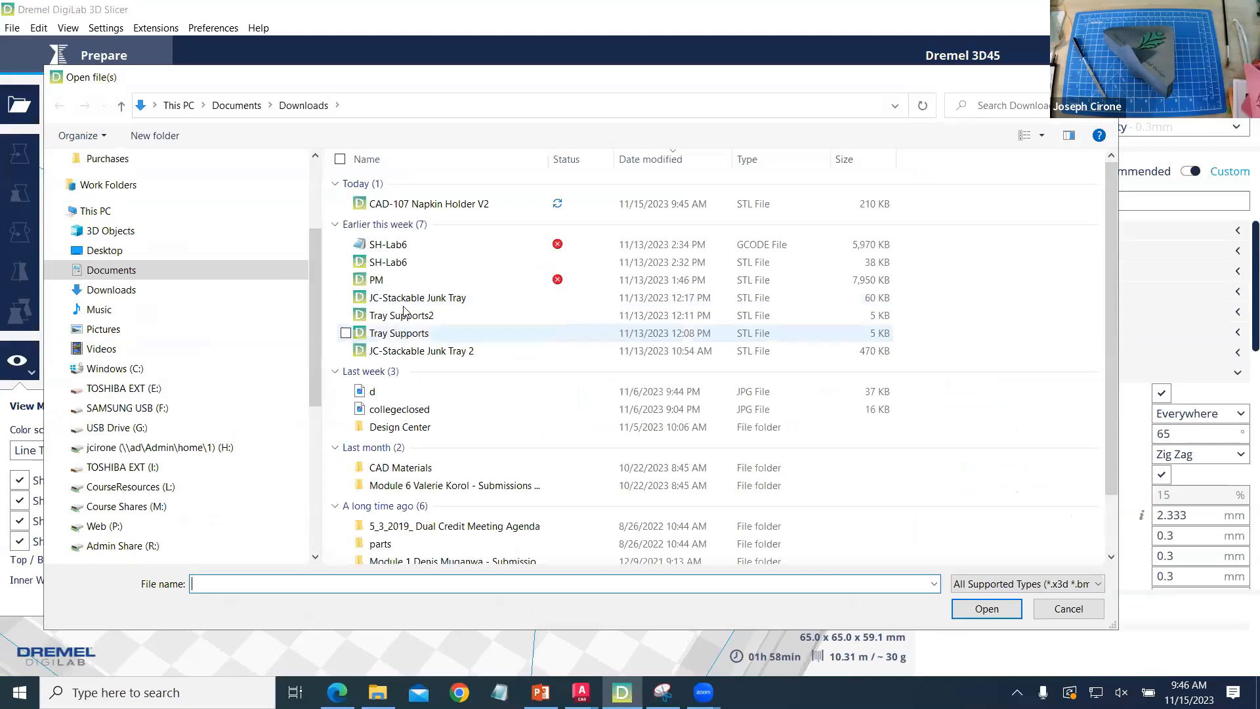
{"action": "left_click", "coordinate": [422, 208]}
{"action": "left_click", "coordinate": [986, 608]}
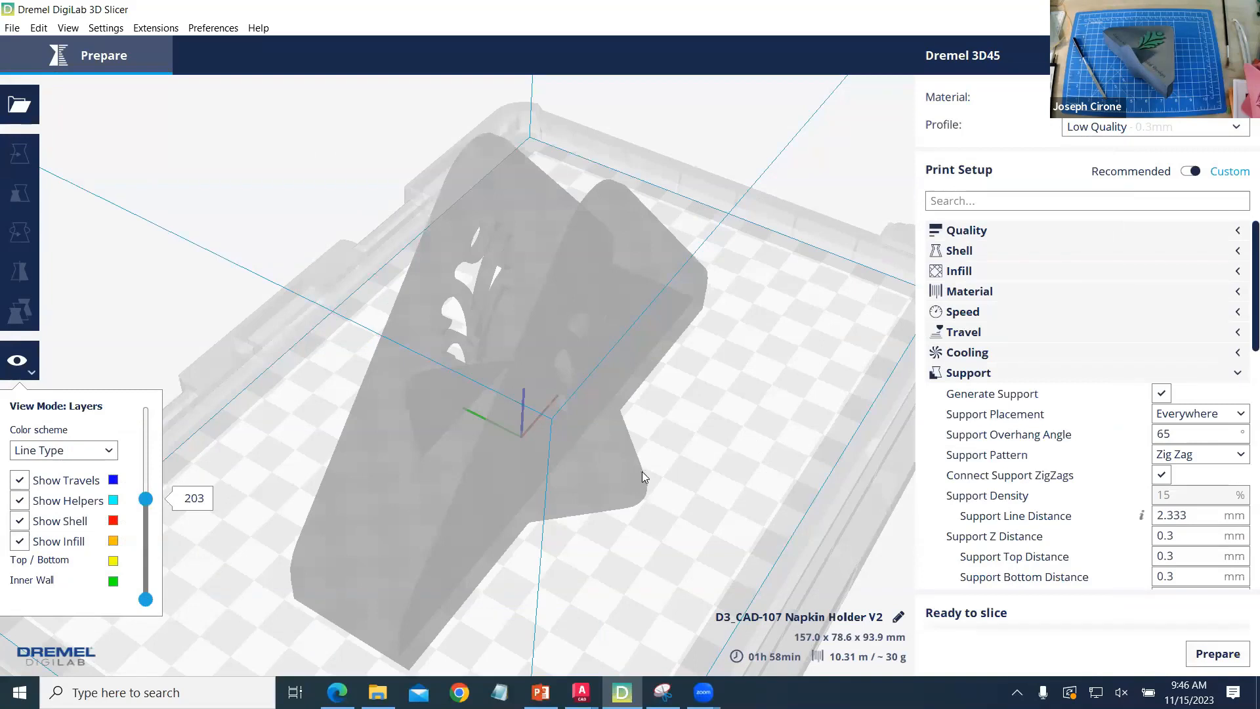
{"action": "scroll", "coordinate": [642, 471], "scroll_direction": "down", "scroll_amount": 5}
{"action": "middle_click_drag", "start_coordinate": [573, 473], "coordinate": [558, 449]}
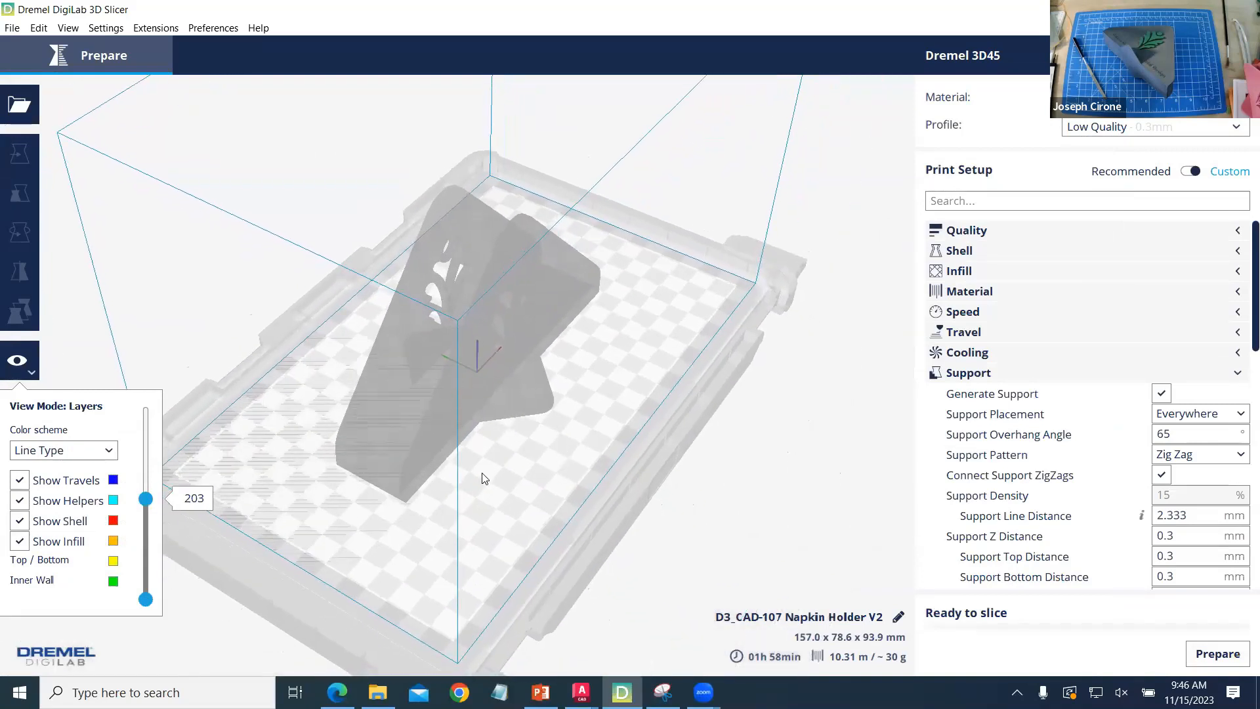
{"action": "right_click_drag", "start_coordinate": [486, 459], "coordinate": [572, 432]}
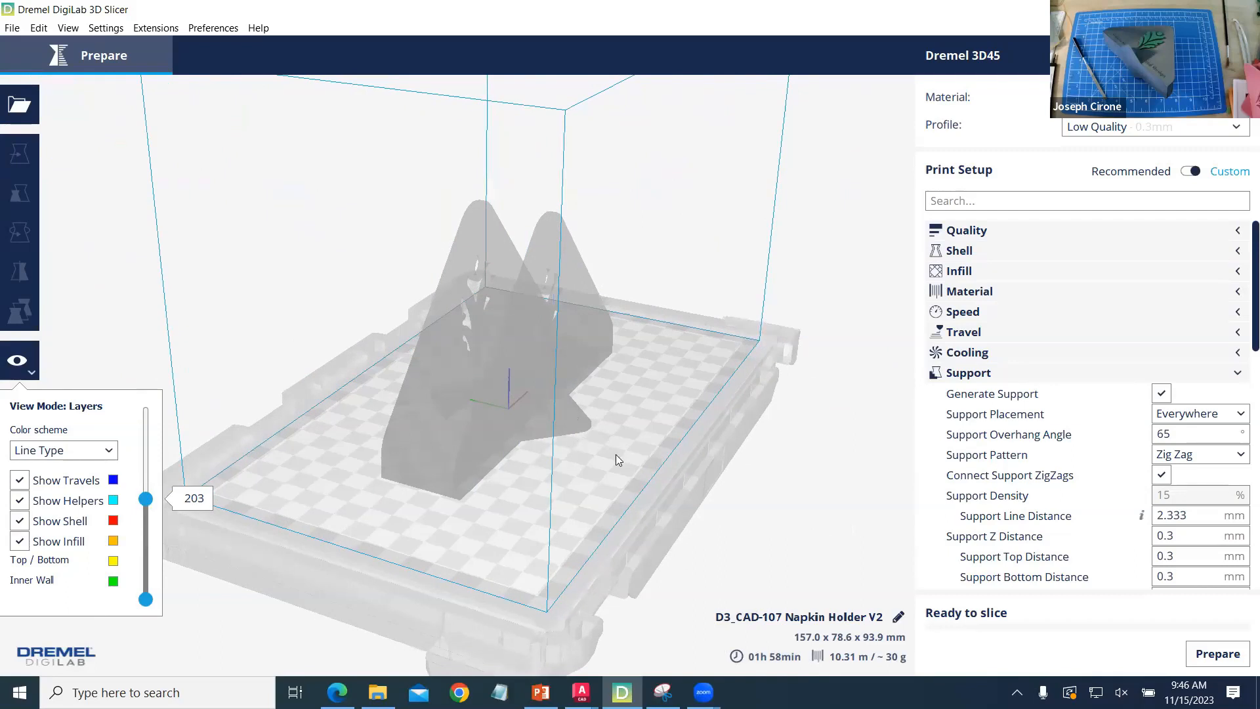
- Find 3D Builder through the Windows search and switch to it
{"action": "left_click", "coordinate": [131, 692]}
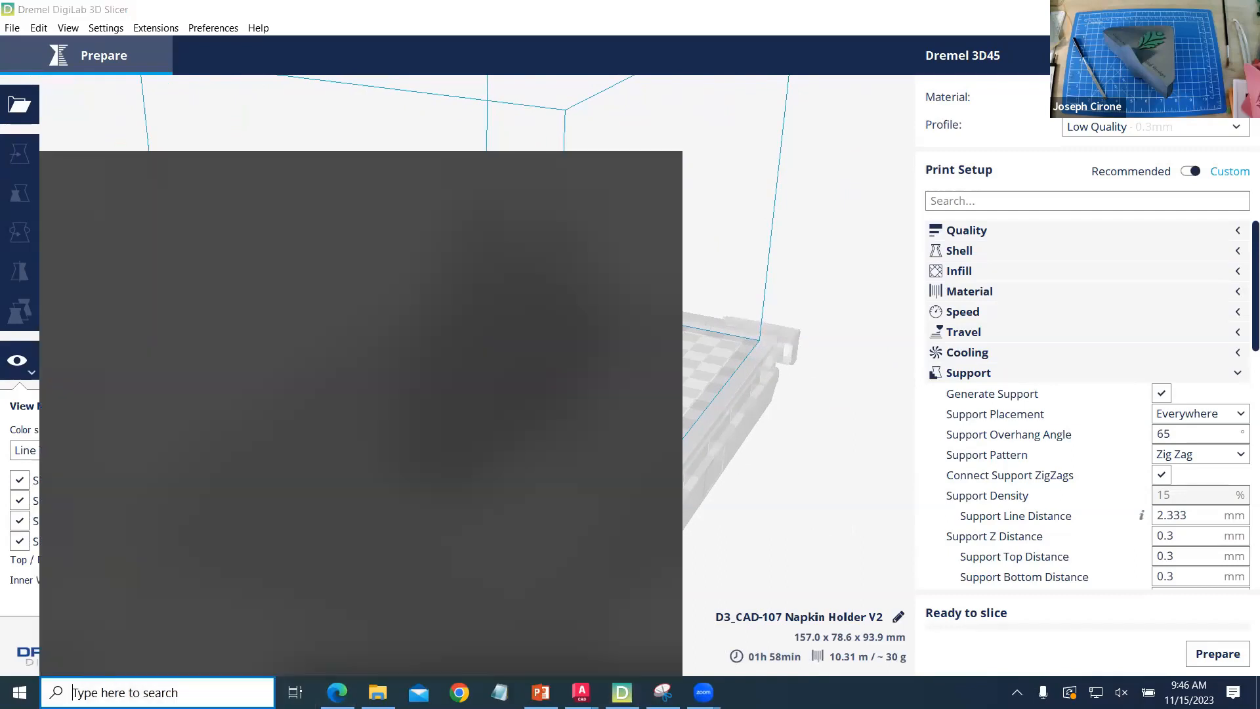
{"action": "type", "text": "3d"}
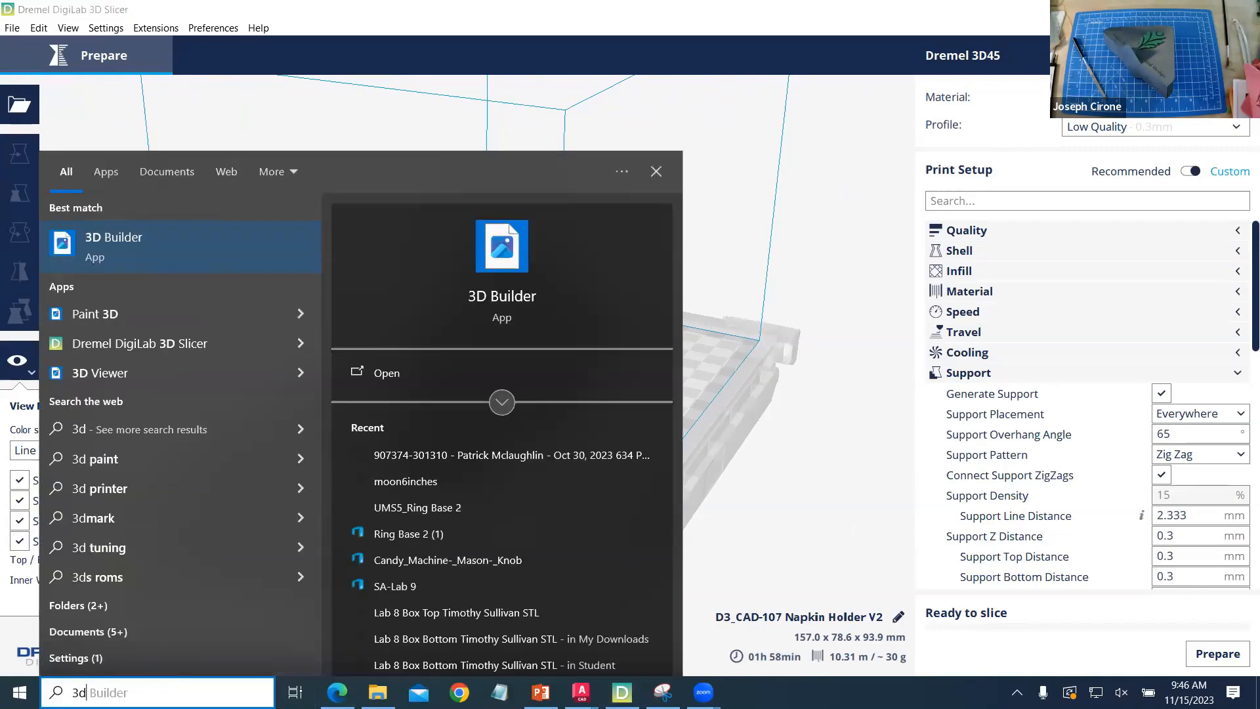
{"action": "left_click", "coordinate": [386, 373]}
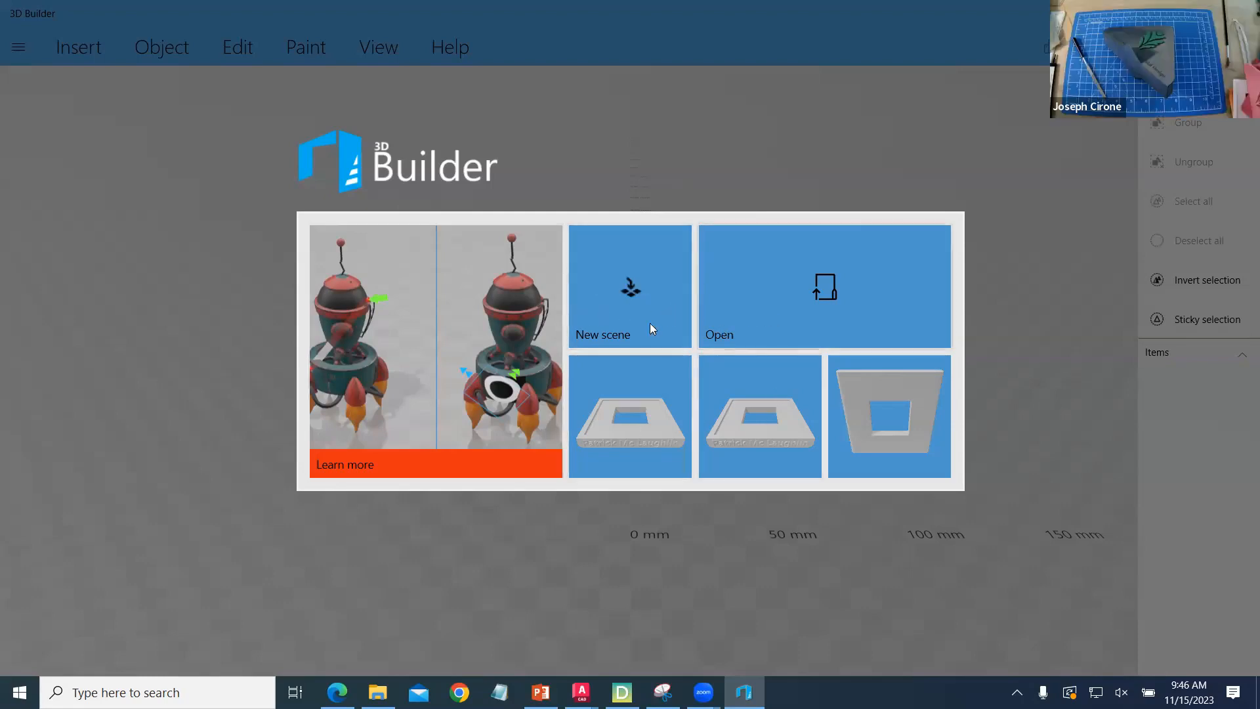
- Load the CAD-107 Napkin Holder V2 STL from Downloads as an object and import it with millimetre units
{"action": "left_click", "coordinate": [573, 338]}
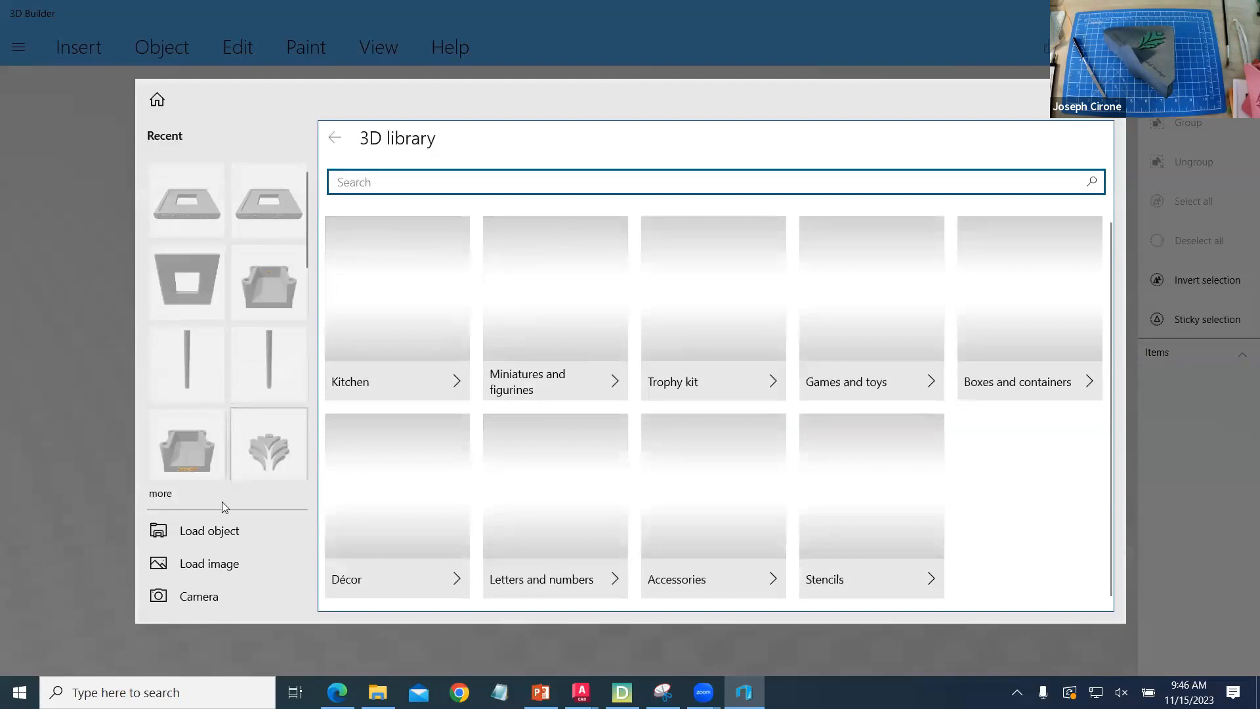
{"action": "left_click", "coordinate": [219, 538]}
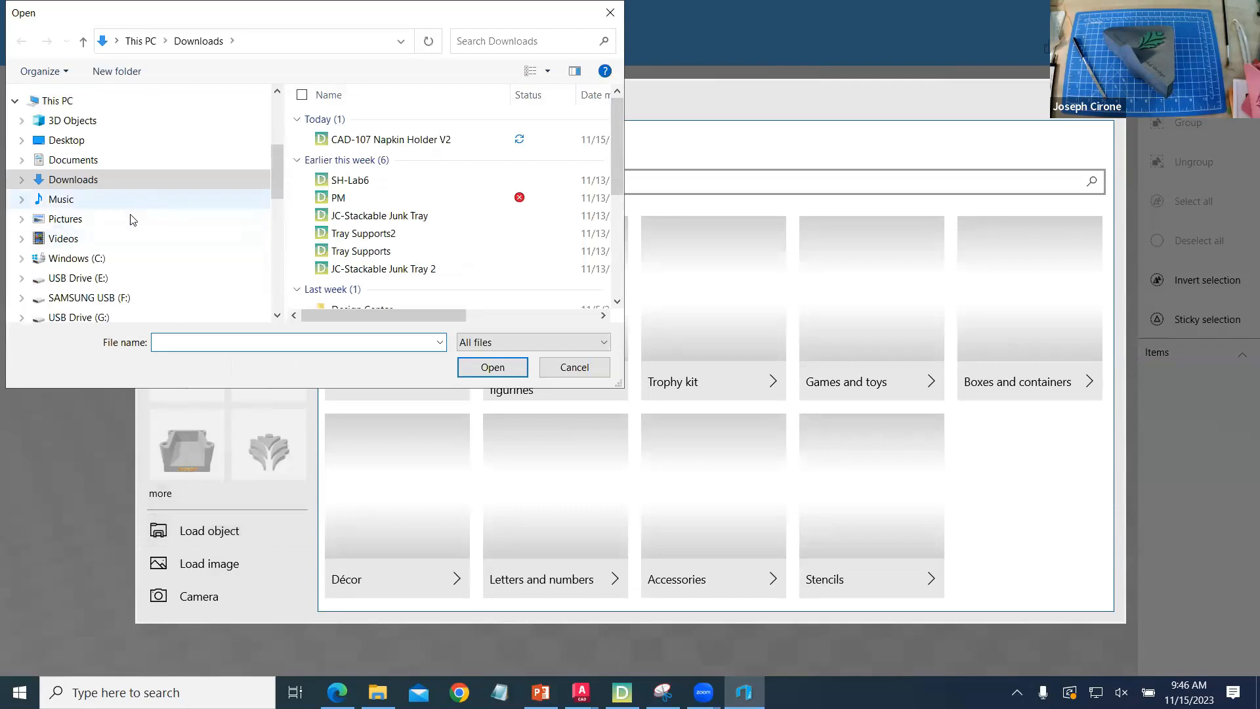
{"action": "left_click", "coordinate": [96, 145]}
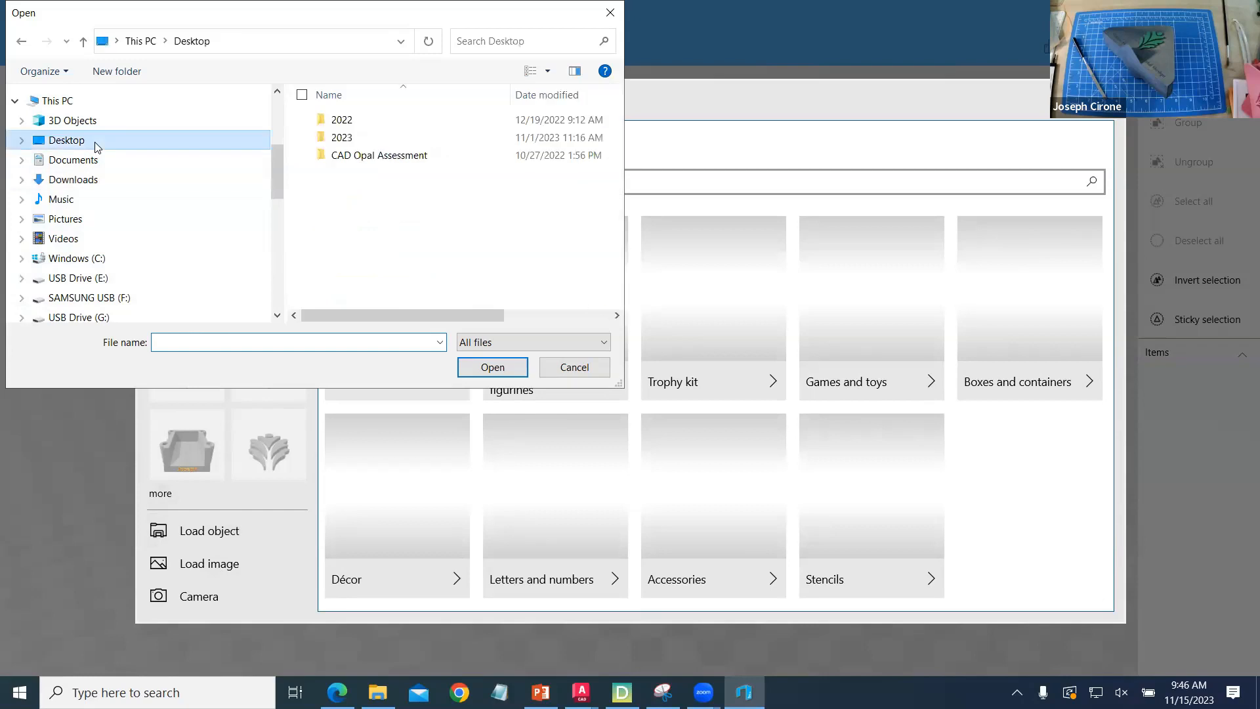
{"action": "left_click", "coordinate": [89, 104]}
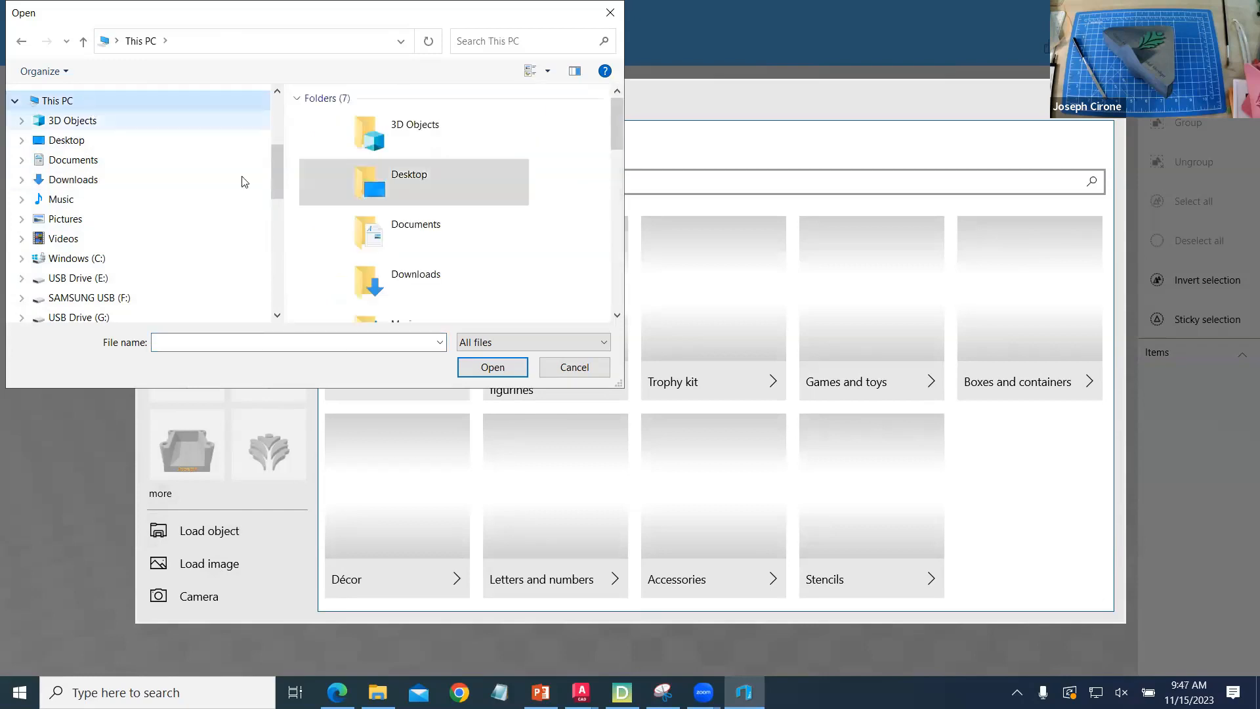
{"action": "double_click", "coordinate": [402, 282]}
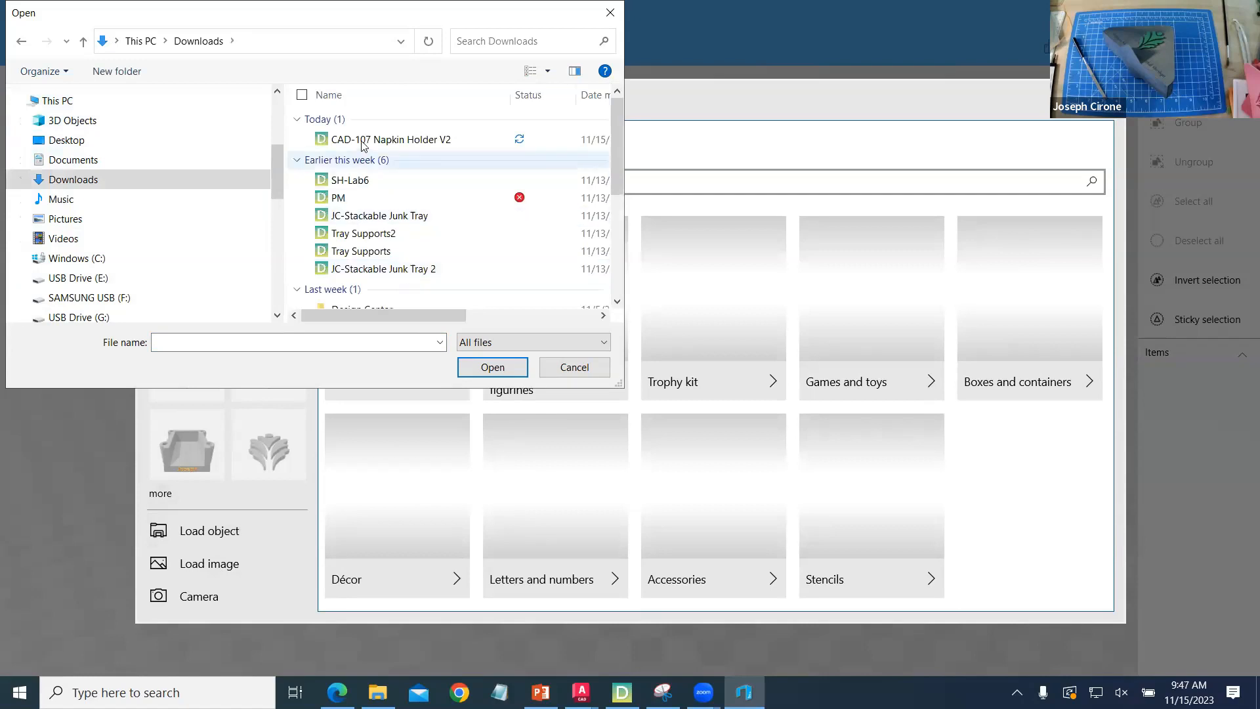
{"action": "left_click", "coordinate": [377, 139]}
{"action": "left_click", "coordinate": [487, 367]}
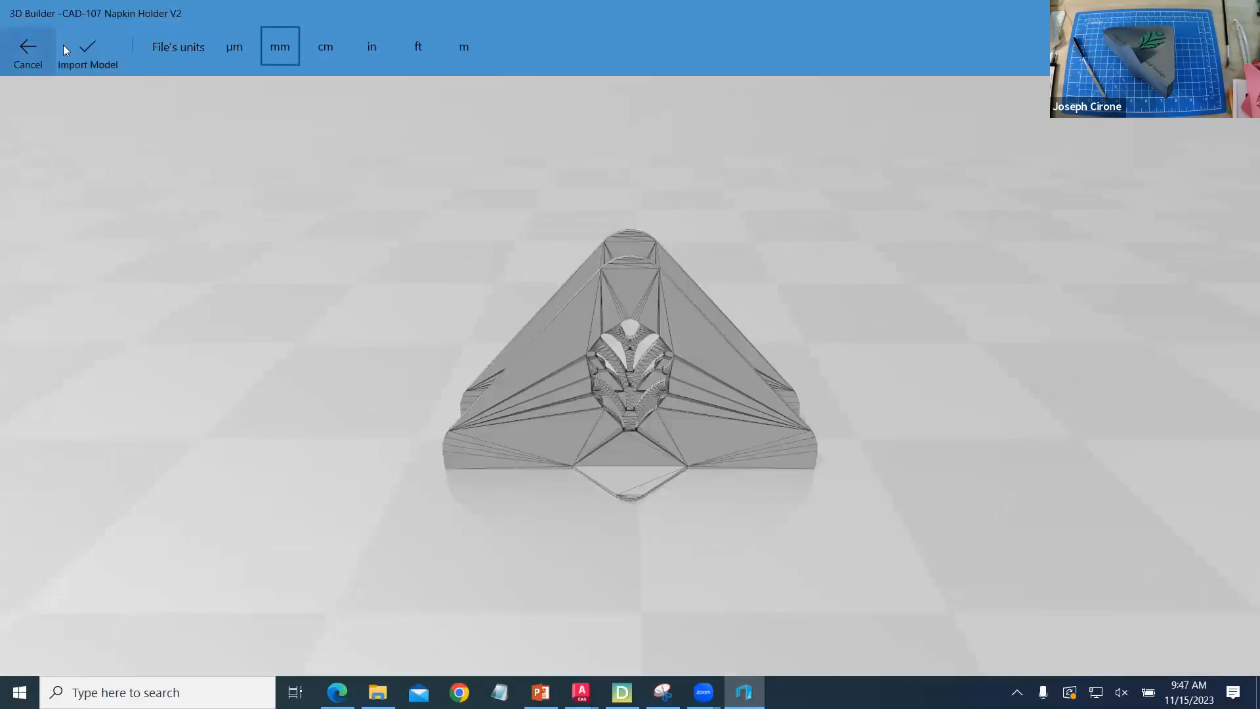
{"action": "left_click", "coordinate": [83, 52]}
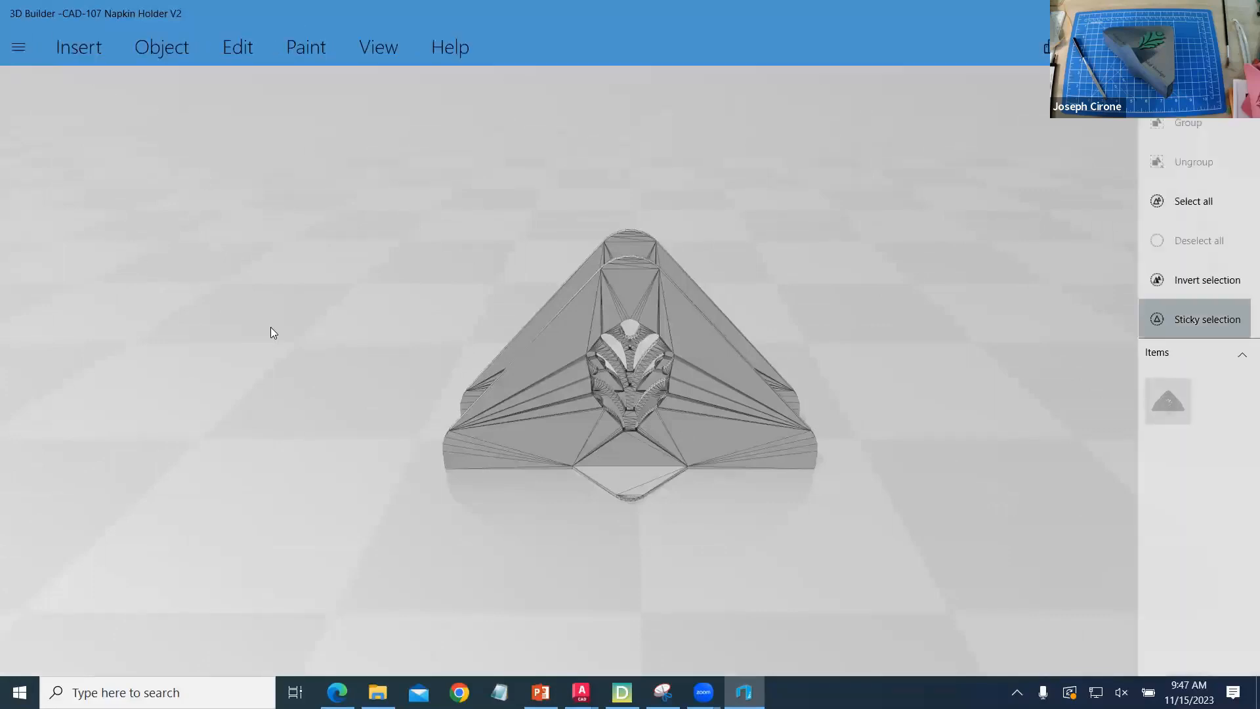
- Select the imported napkin holder and set its X and Y positions to 0 mm
{"action": "scroll", "coordinate": [458, 422], "scroll_direction": "up", "scroll_amount": 2}
{"action": "scroll", "coordinate": [462, 423], "scroll_direction": "down", "scroll_amount": 1}
{"action": "scroll", "coordinate": [471, 421], "scroll_direction": "up", "scroll_amount": 2}
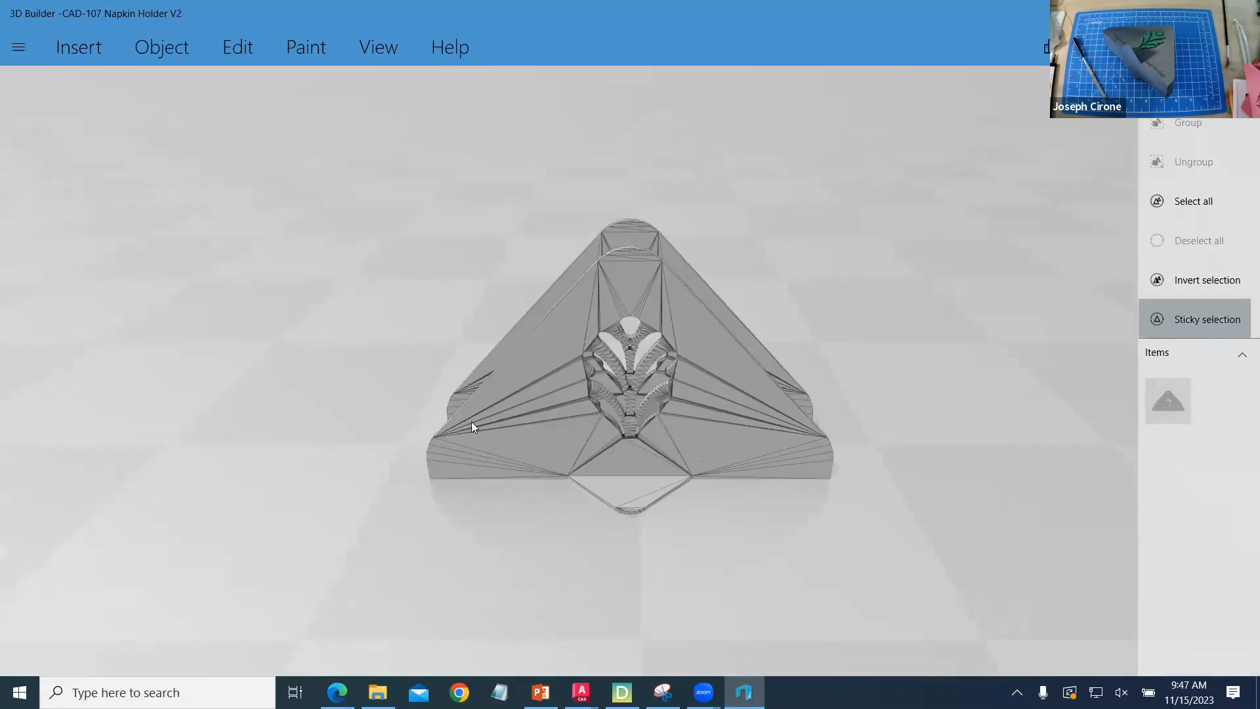
{"action": "scroll", "coordinate": [475, 425], "scroll_direction": "down", "scroll_amount": 4}
{"action": "left_click", "coordinate": [554, 421]}
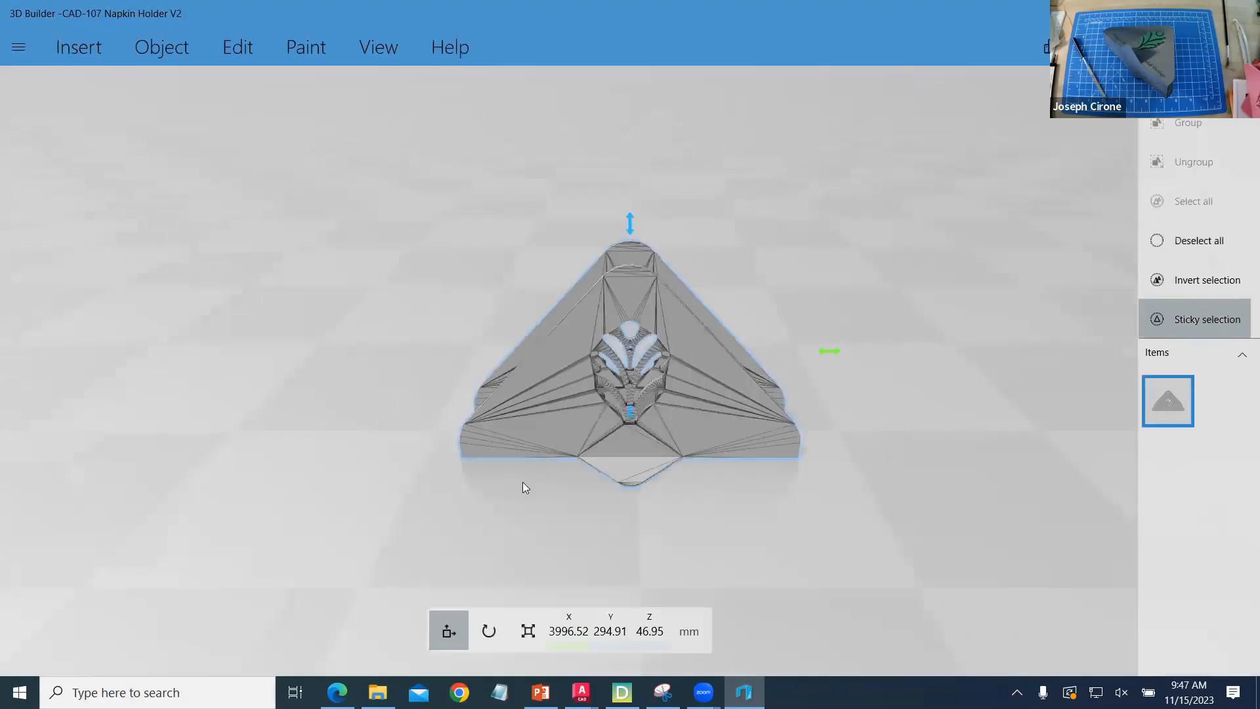
{"action": "left_click", "coordinate": [573, 634]}
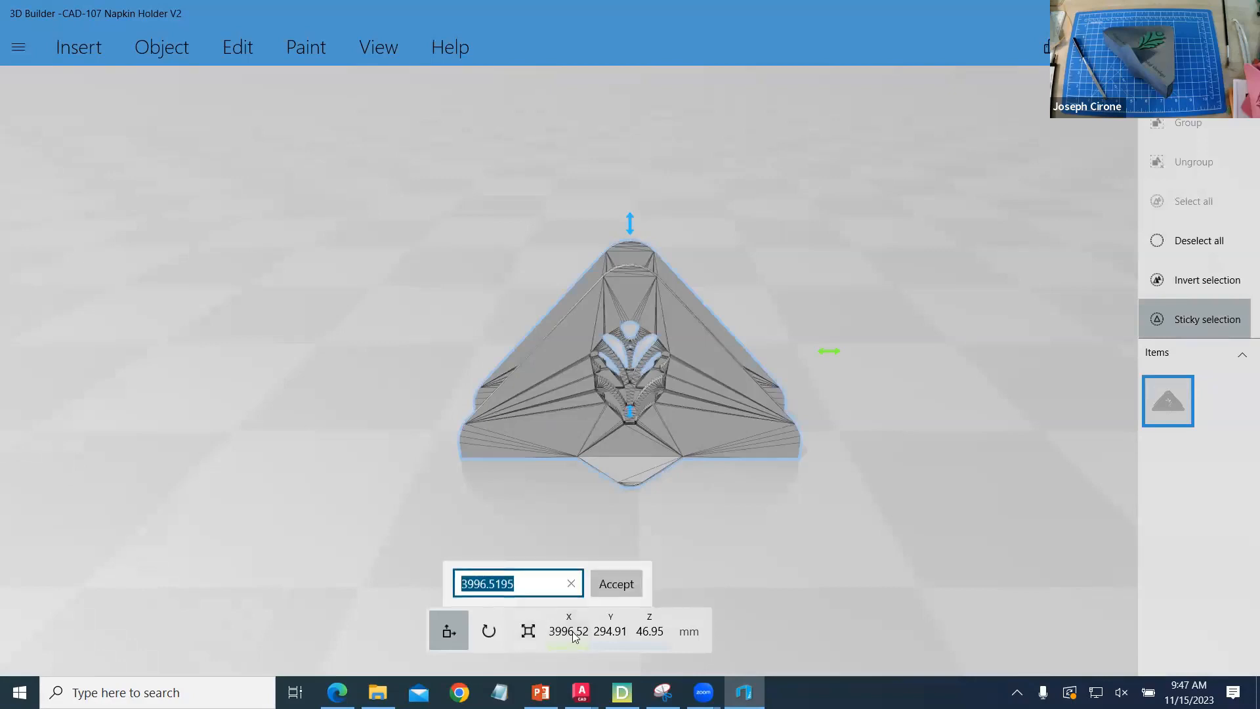
{"action": "type", "text": "0"}
{"action": "key", "text": "Return"}
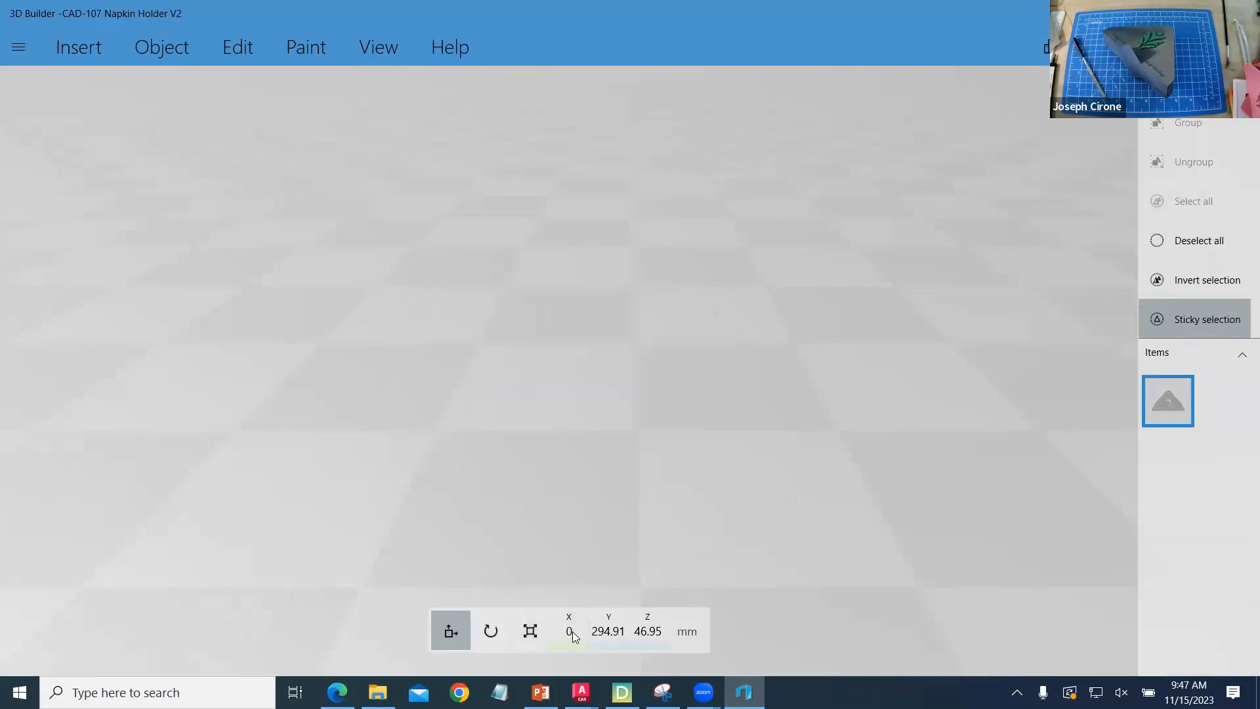
{"action": "left_click", "coordinate": [609, 642]}
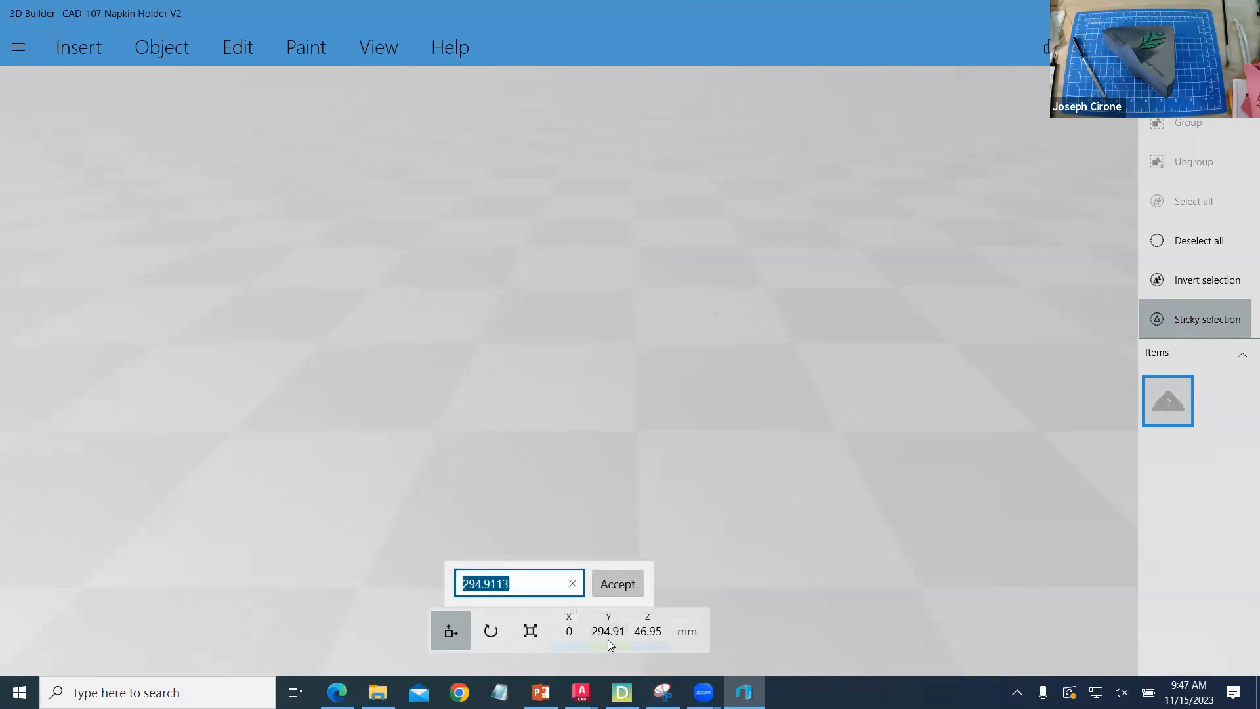
{"action": "type", "text": "0"}
{"action": "key", "text": "Return"}
- Set up an emboss on the napkin holder with the text "Oakton College" and a yellow-green top color
{"action": "scroll", "coordinate": [468, 427], "scroll_direction": "down", "scroll_amount": 10}
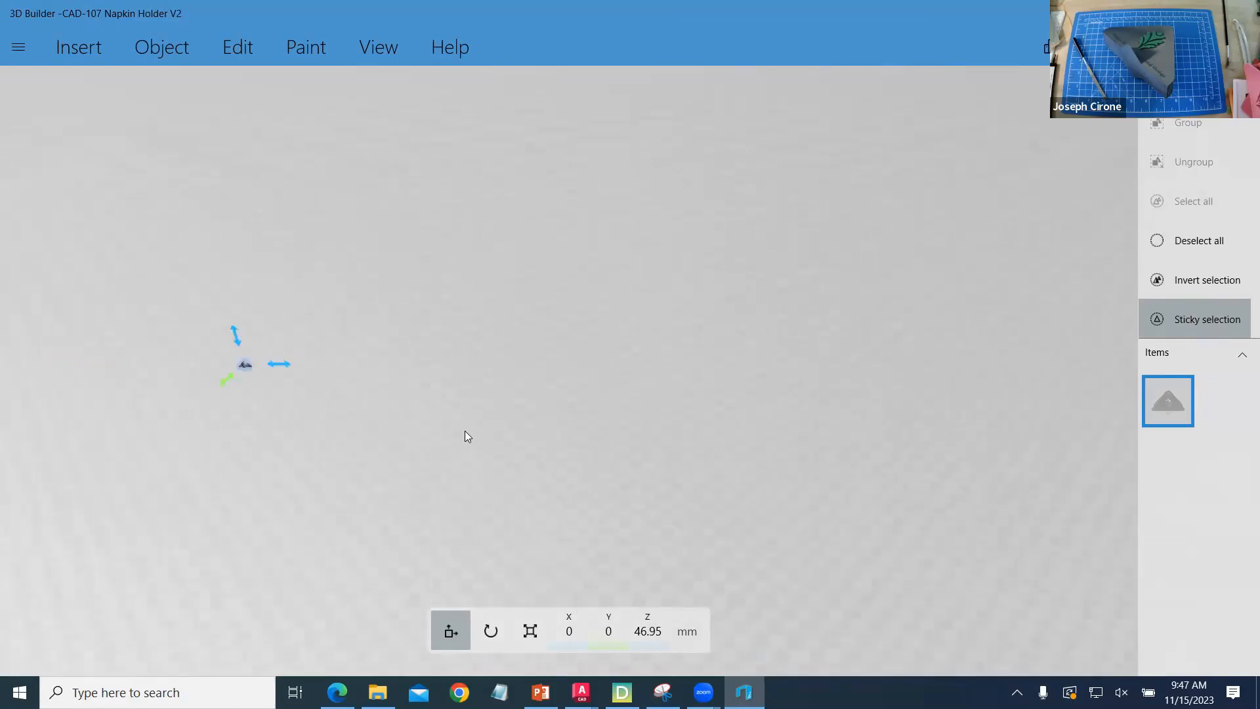
{"action": "scroll", "coordinate": [164, 365], "scroll_direction": "up", "scroll_amount": 3}
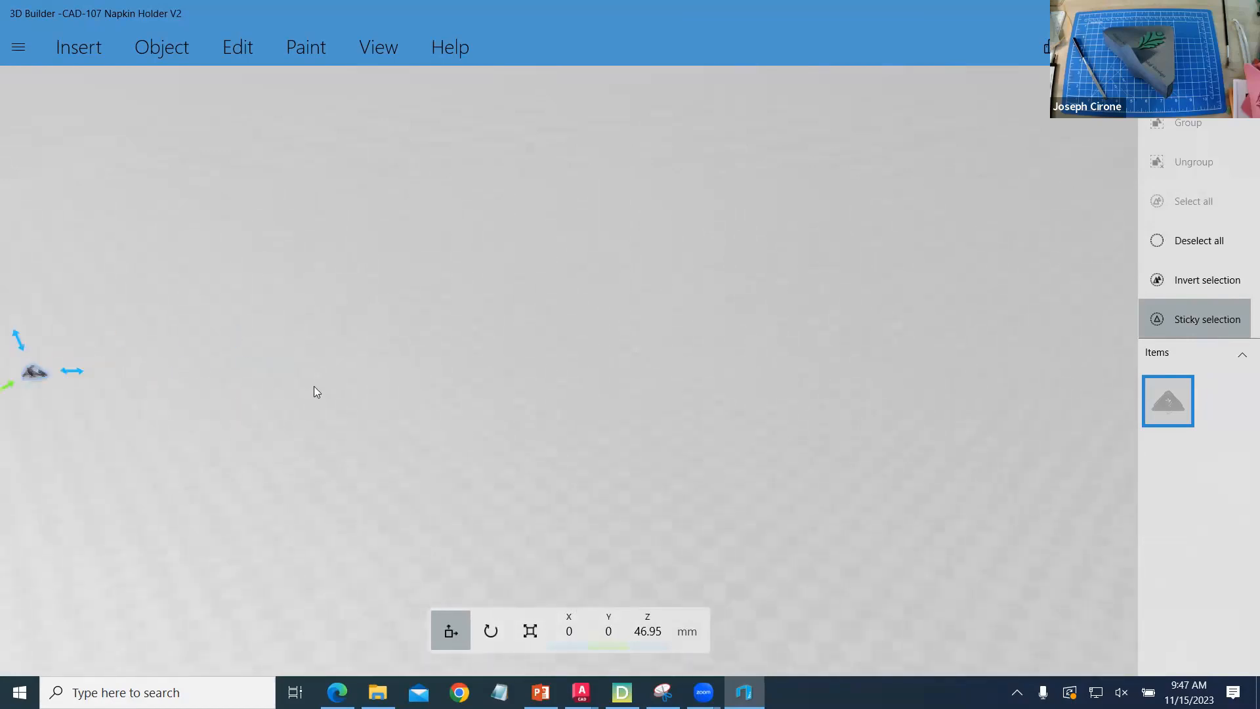
{"action": "left_click", "coordinate": [359, 51]}
{"action": "left_click", "coordinate": [58, 88]}
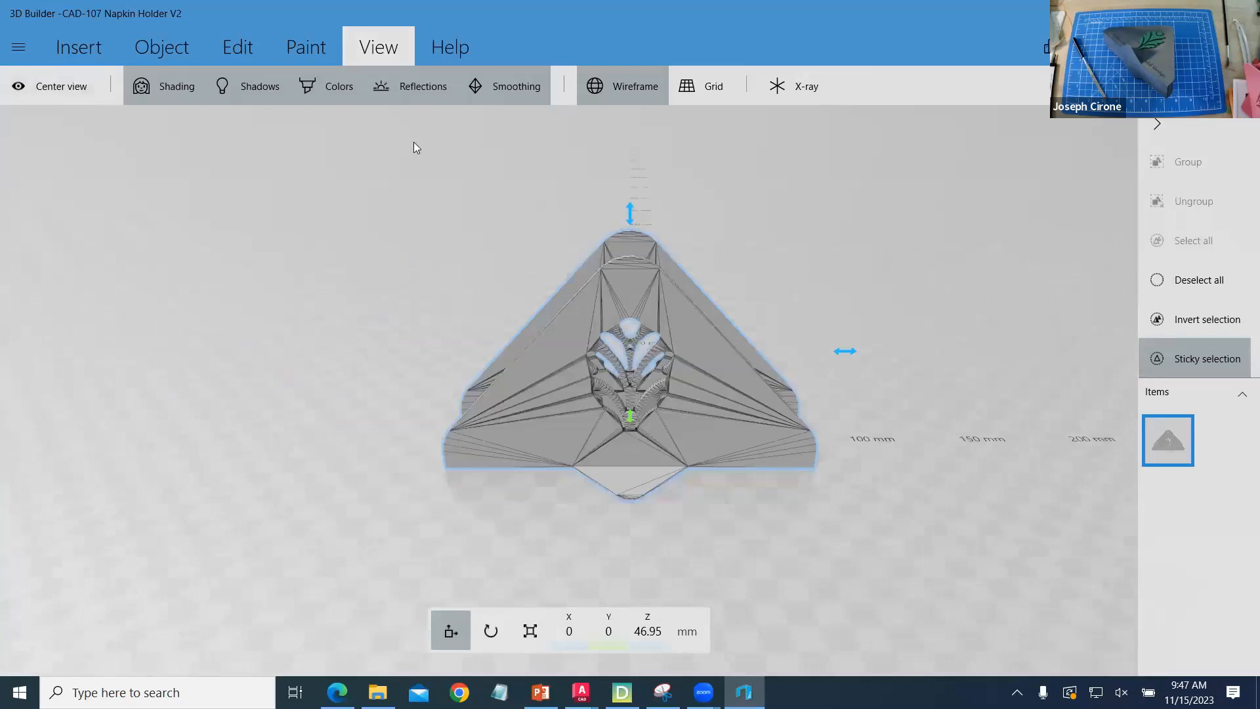
{"action": "left_click", "coordinate": [240, 58]}
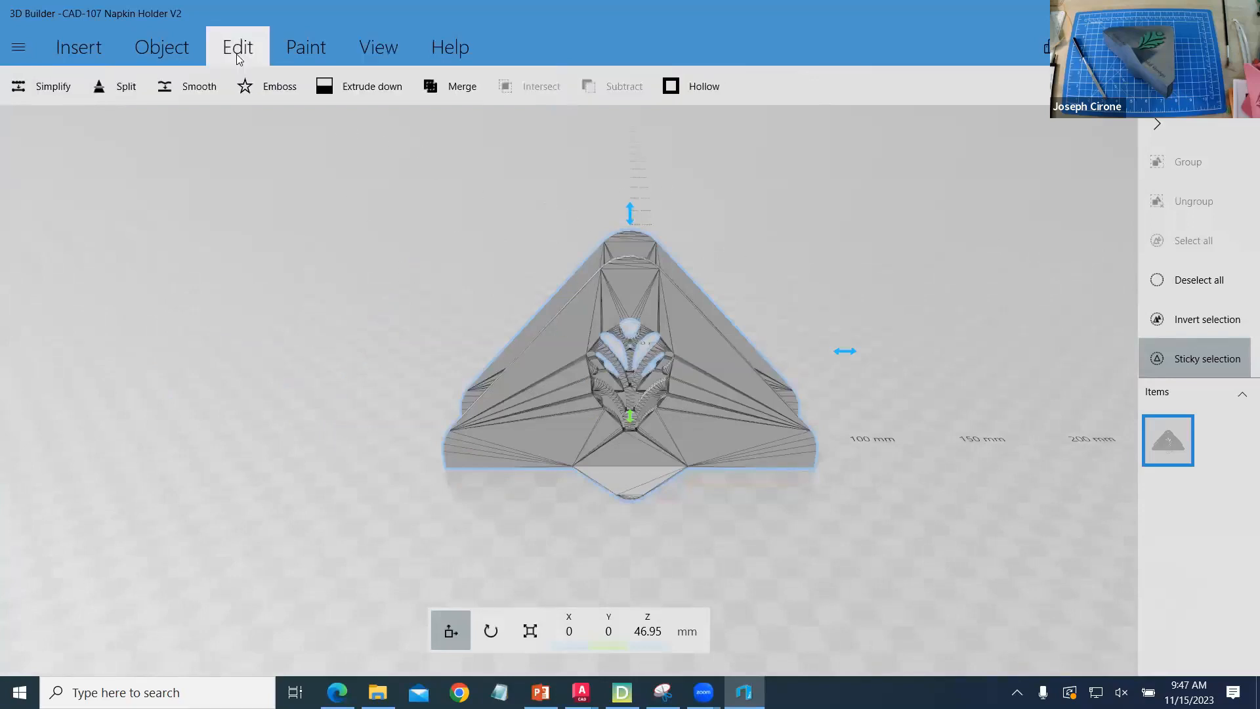
{"action": "left_click", "coordinate": [271, 93]}
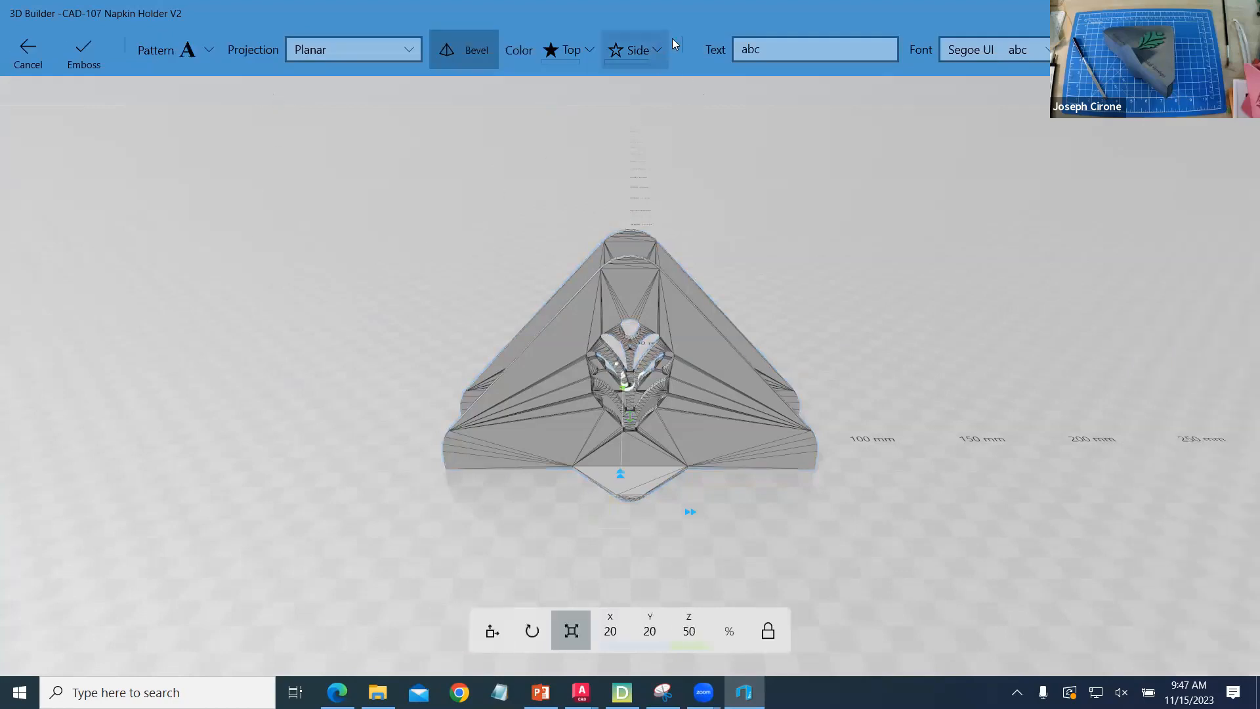
{"action": "left_click", "coordinate": [783, 52]}
{"action": "double_click", "coordinate": [741, 49]}
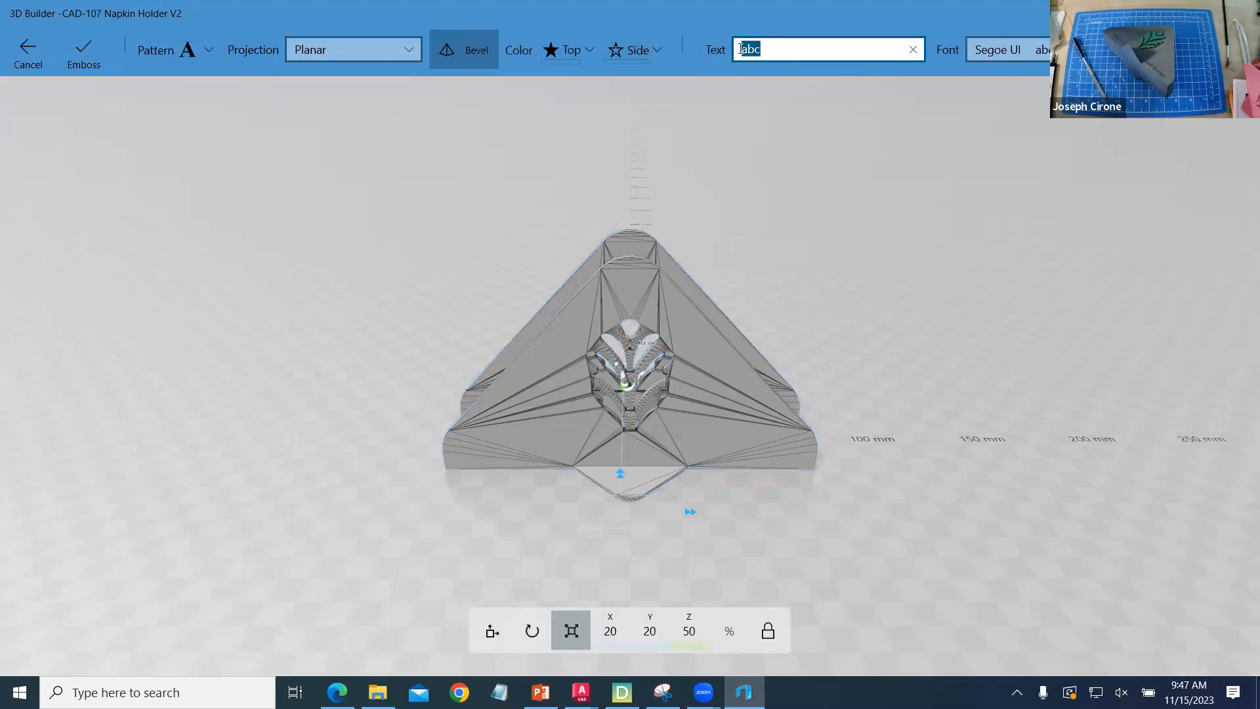
{"action": "type", "text": "Oakton College"}
{"action": "left_click", "coordinate": [589, 53]}
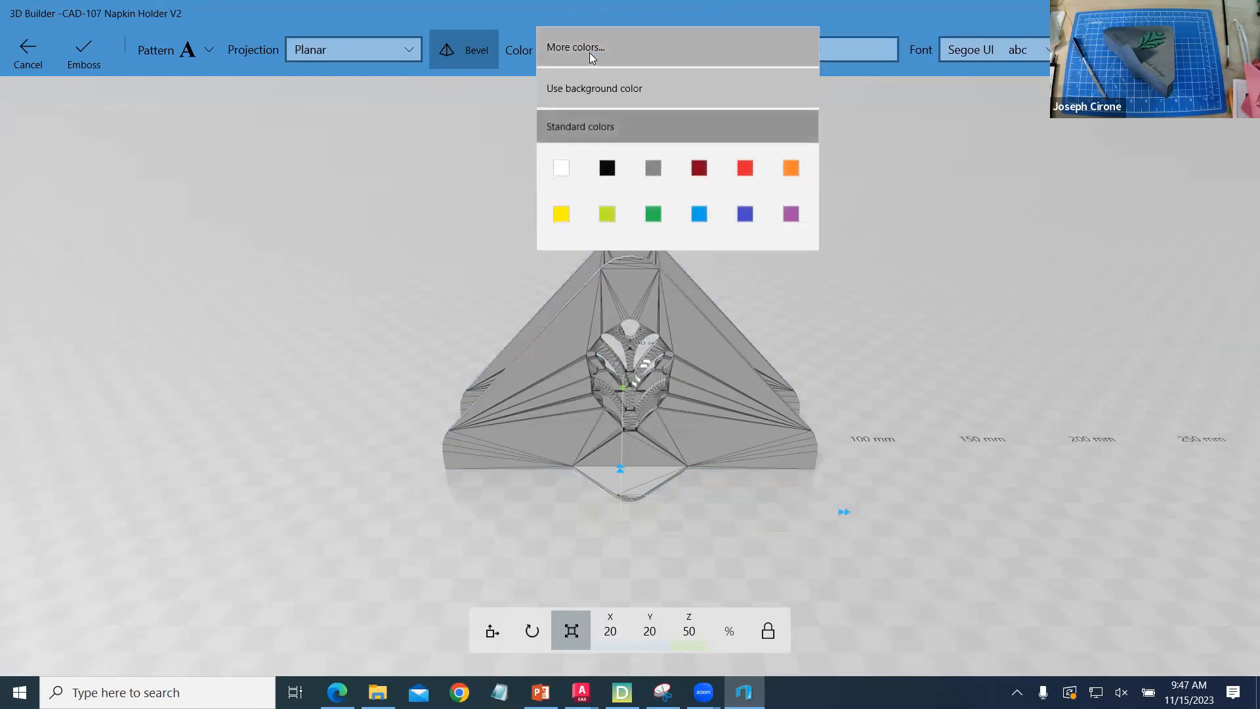
{"action": "left_click", "coordinate": [604, 220]}
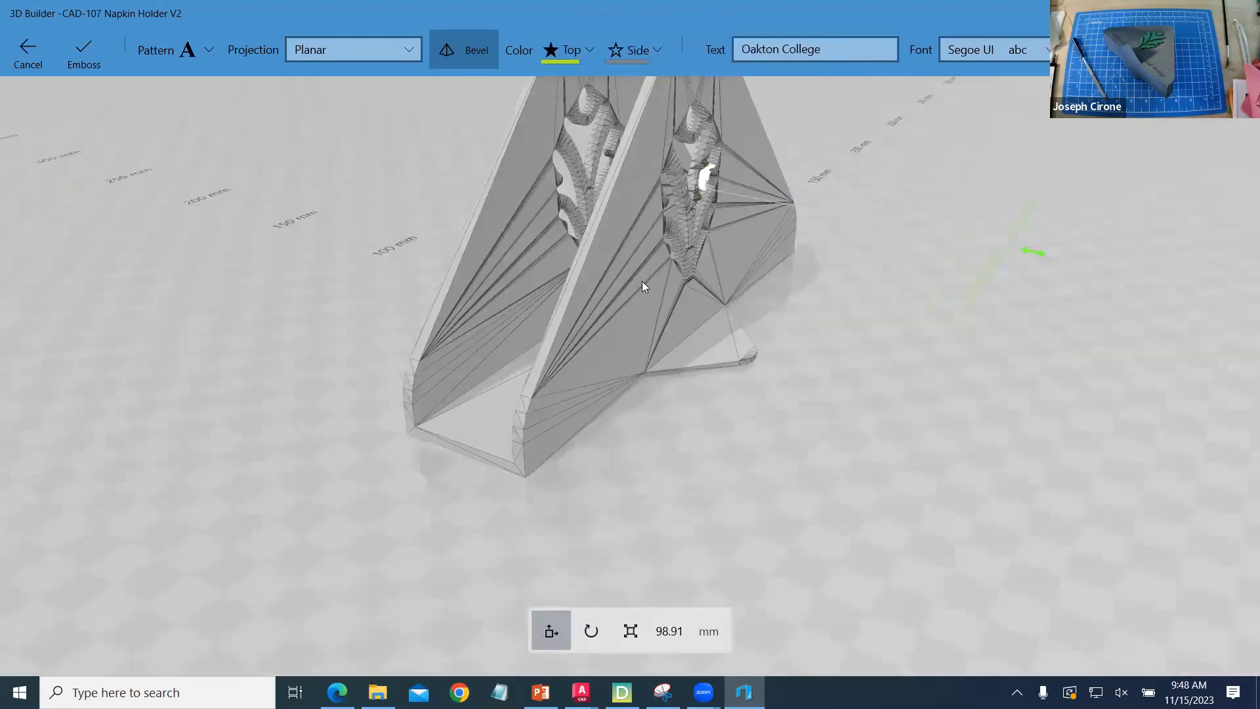
- Place the "Oakton College" text centered near the bottom of the front face, below the leaf cutout, and emboss it
{"action": "scroll", "coordinate": [651, 275], "scroll_direction": "up", "scroll_amount": 3}
{"action": "scroll", "coordinate": [626, 253], "scroll_direction": "down", "scroll_amount": 3}
{"action": "right_click_drag", "start_coordinate": [543, 219], "coordinate": [342, 195]}
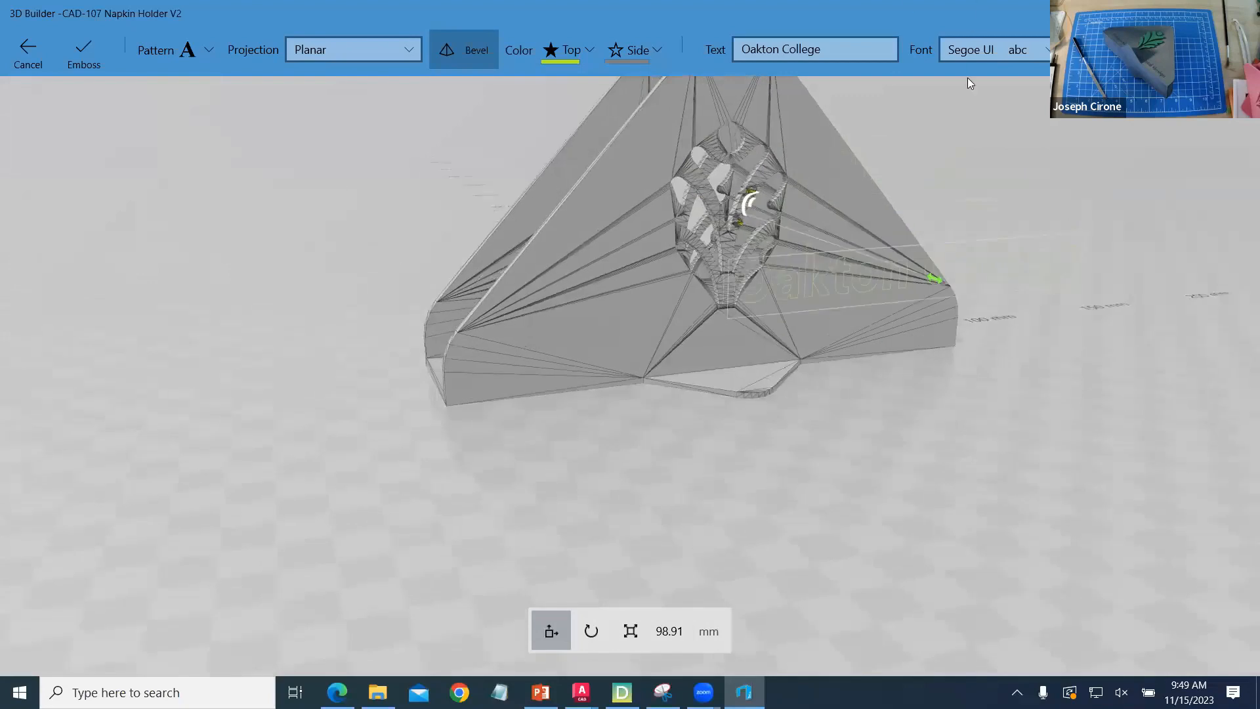
{"action": "left_click_drag", "start_coordinate": [732, 254], "coordinate": [731, 335]}
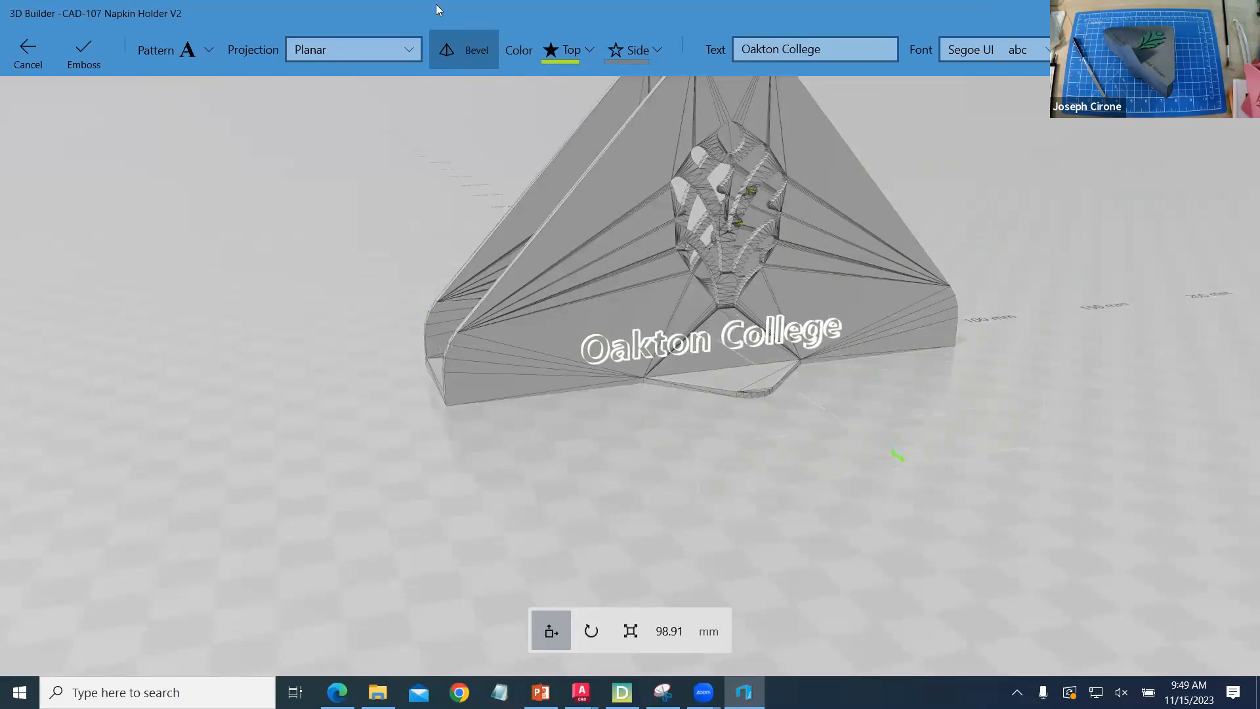
{"action": "left_click", "coordinate": [83, 61]}
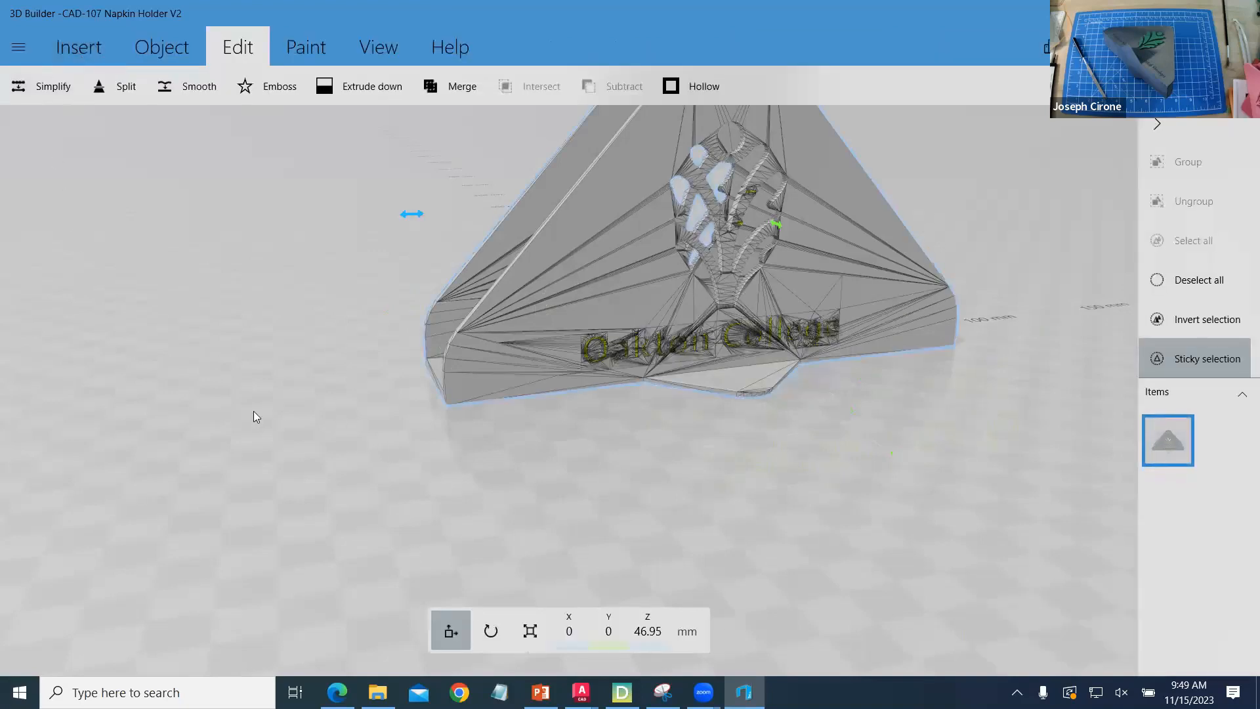
- Emboss "Oakton College" on the opposite face of the napkin holder, centered near its bottom edge
{"action": "left_click_drag", "start_coordinate": [270, 414], "coordinate": [1174, 384]}
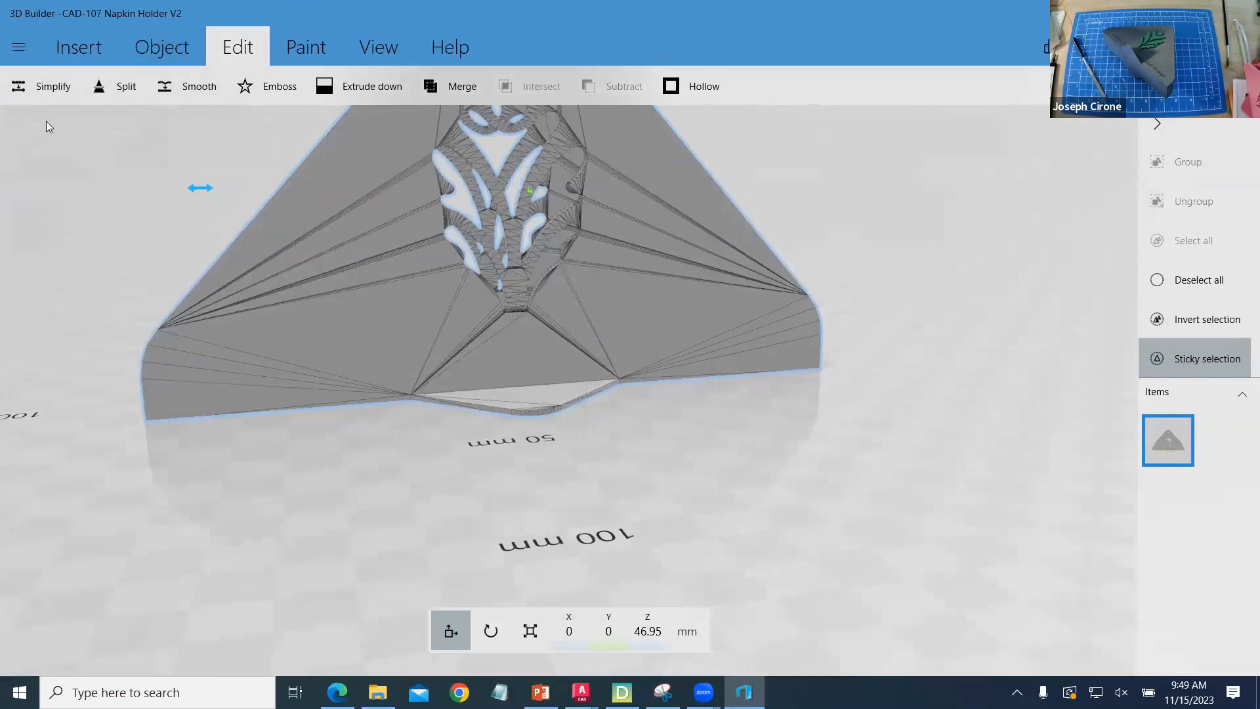
{"action": "left_click", "coordinate": [264, 86]}
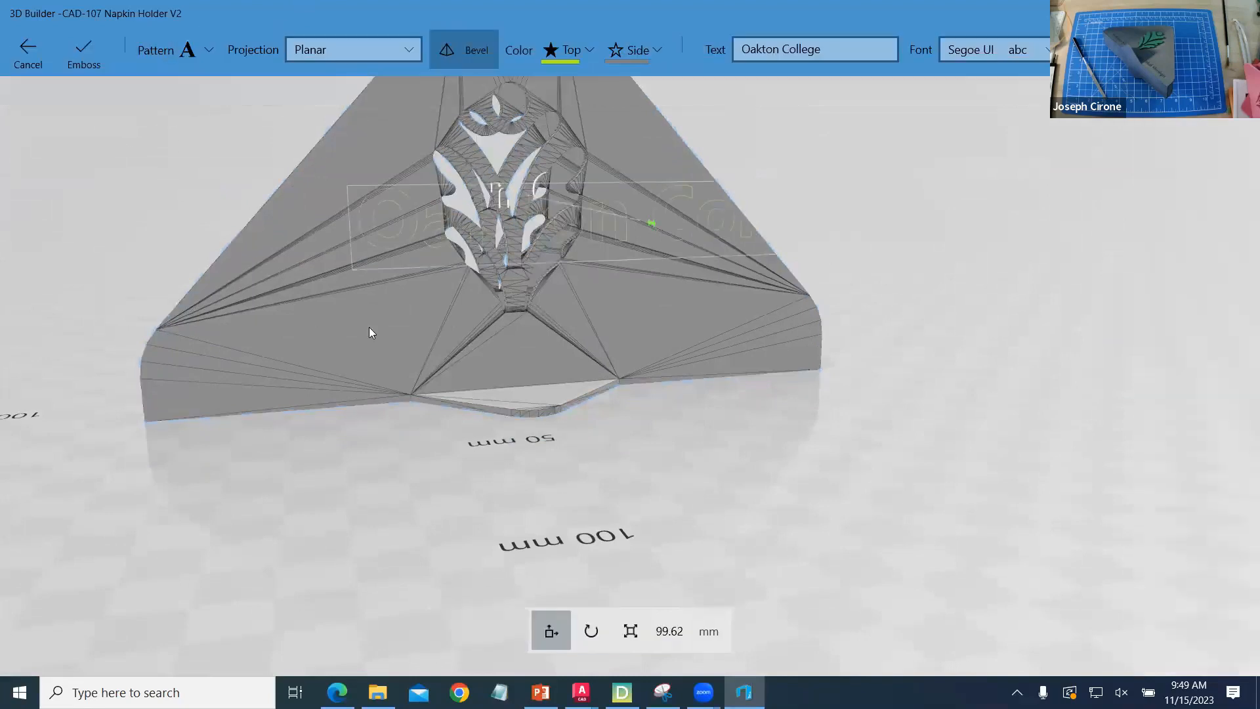
{"action": "left_click_drag", "start_coordinate": [504, 193], "coordinate": [468, 336]}
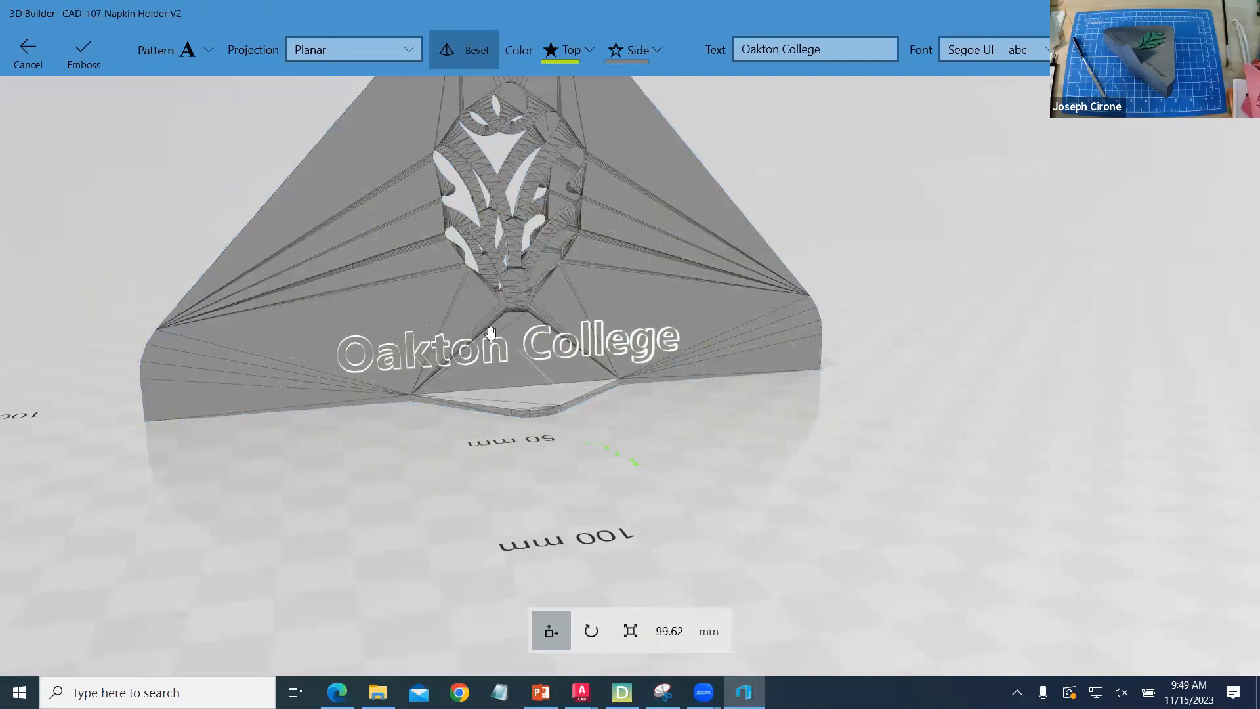
{"action": "left_click", "coordinate": [78, 56]}
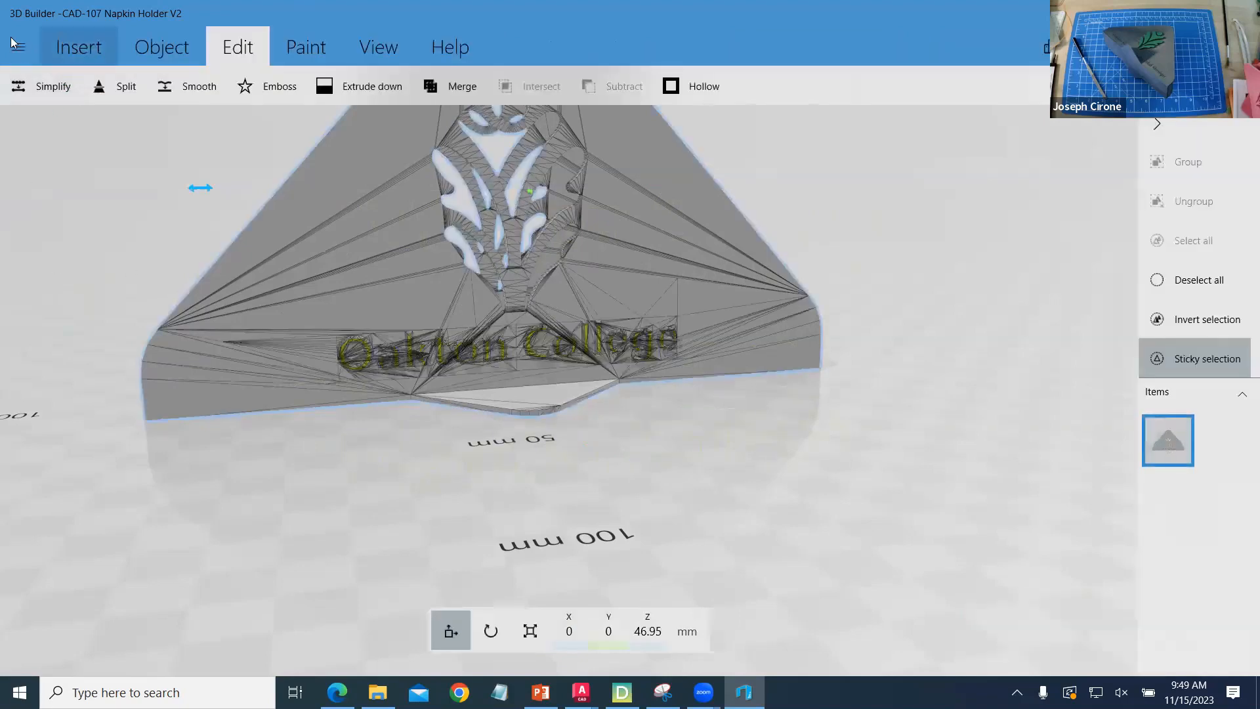
- Save the embossed model to Downloads as CAD-107 Napkin Holder V2x in STL format, accepting the format warning
{"action": "left_click", "coordinate": [27, 57]}
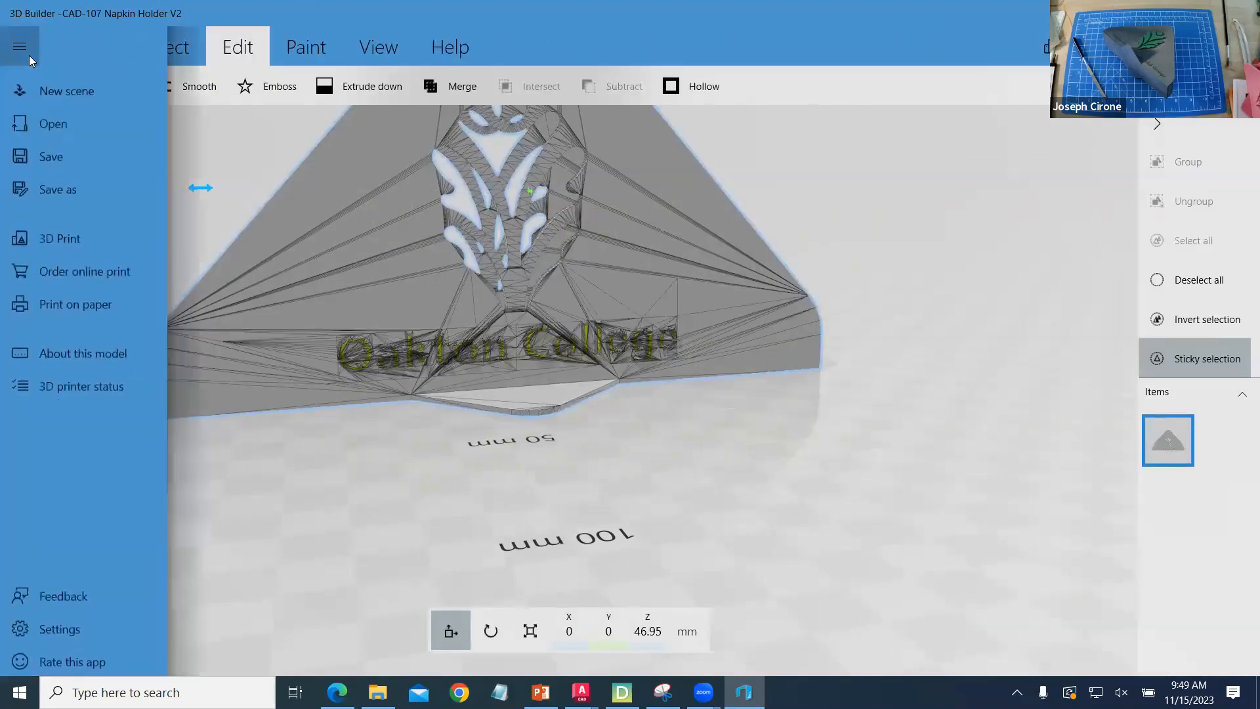
{"action": "left_click", "coordinate": [70, 190]}
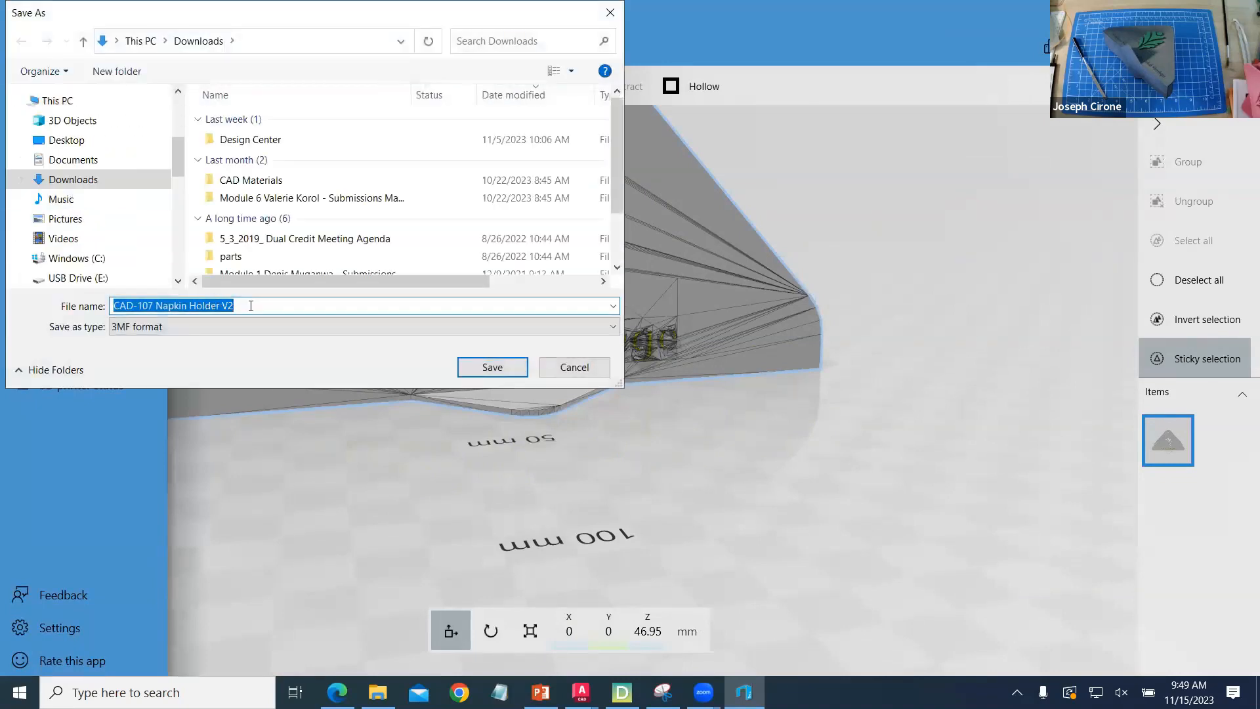
{"action": "left_click", "coordinate": [252, 306]}
{"action": "type", "text": "x"}
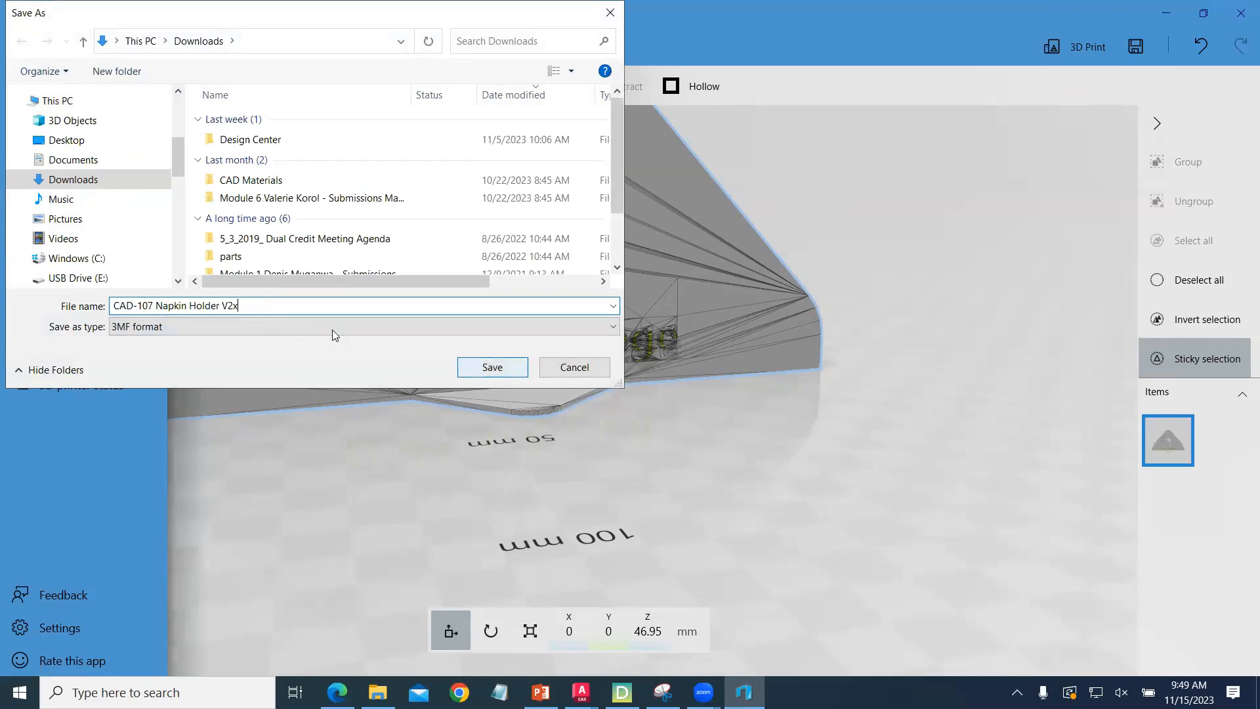
{"action": "left_click", "coordinate": [355, 326]}
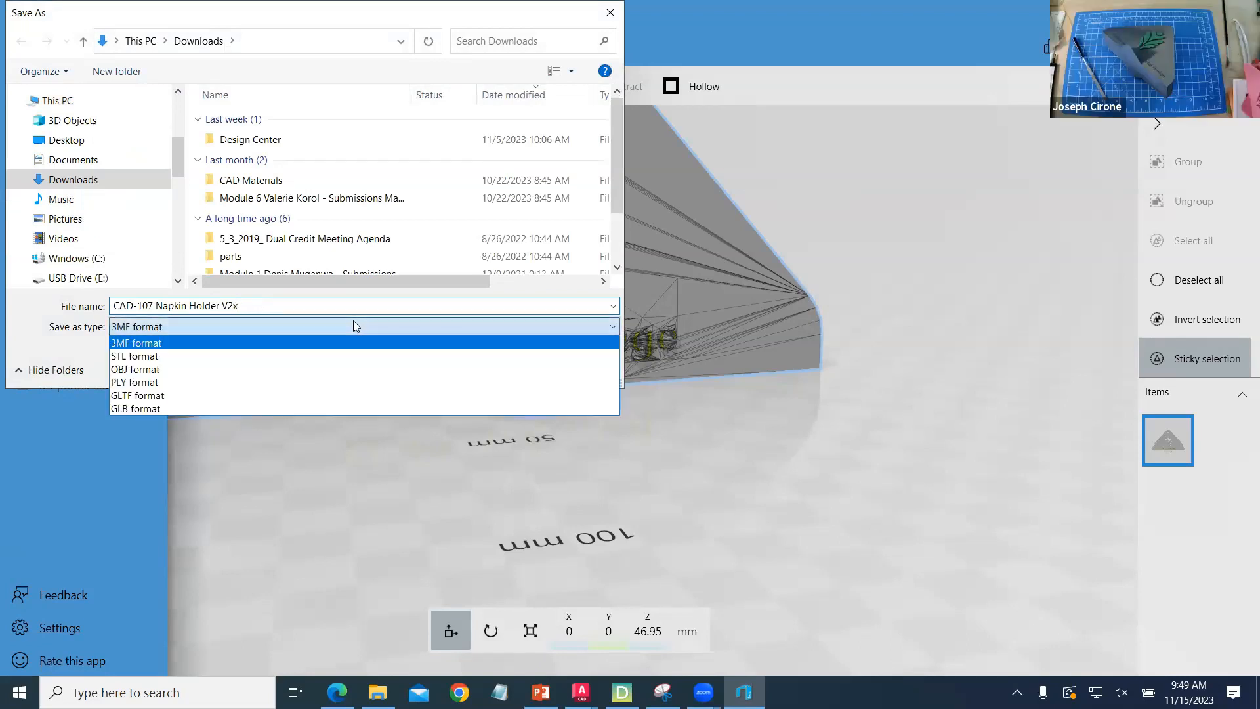
{"action": "left_click", "coordinate": [290, 356]}
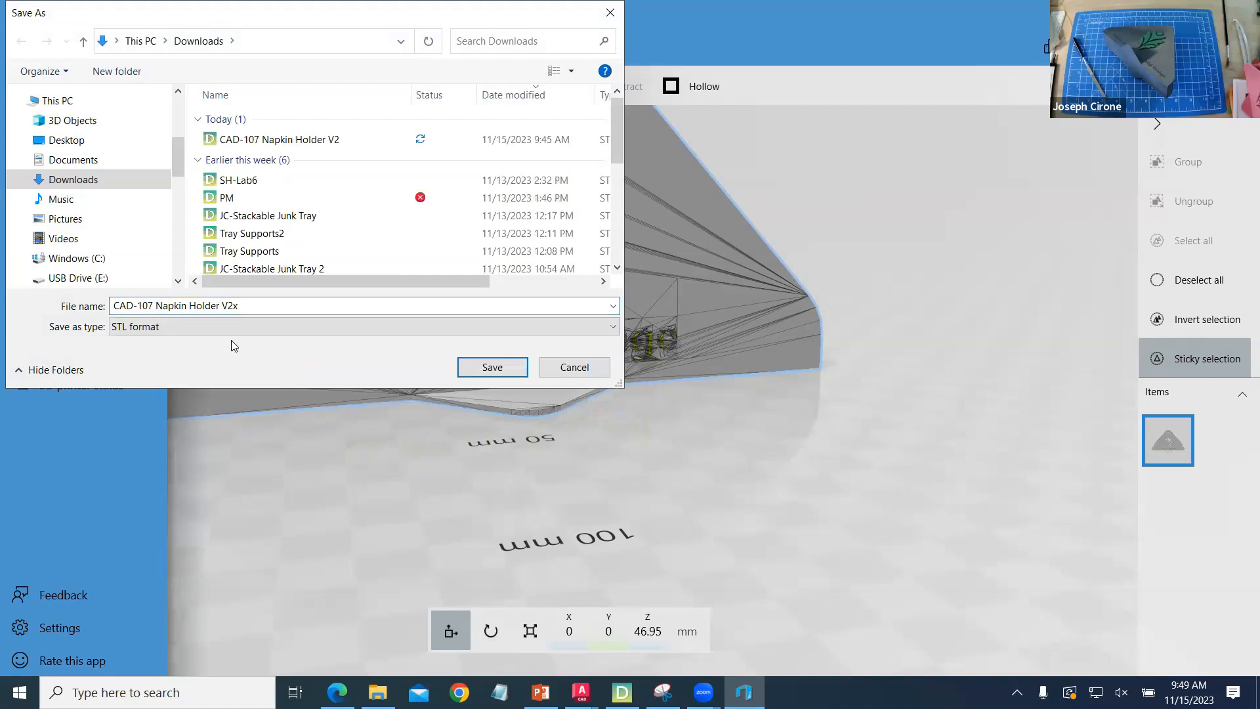
{"action": "key", "text": "Return"}
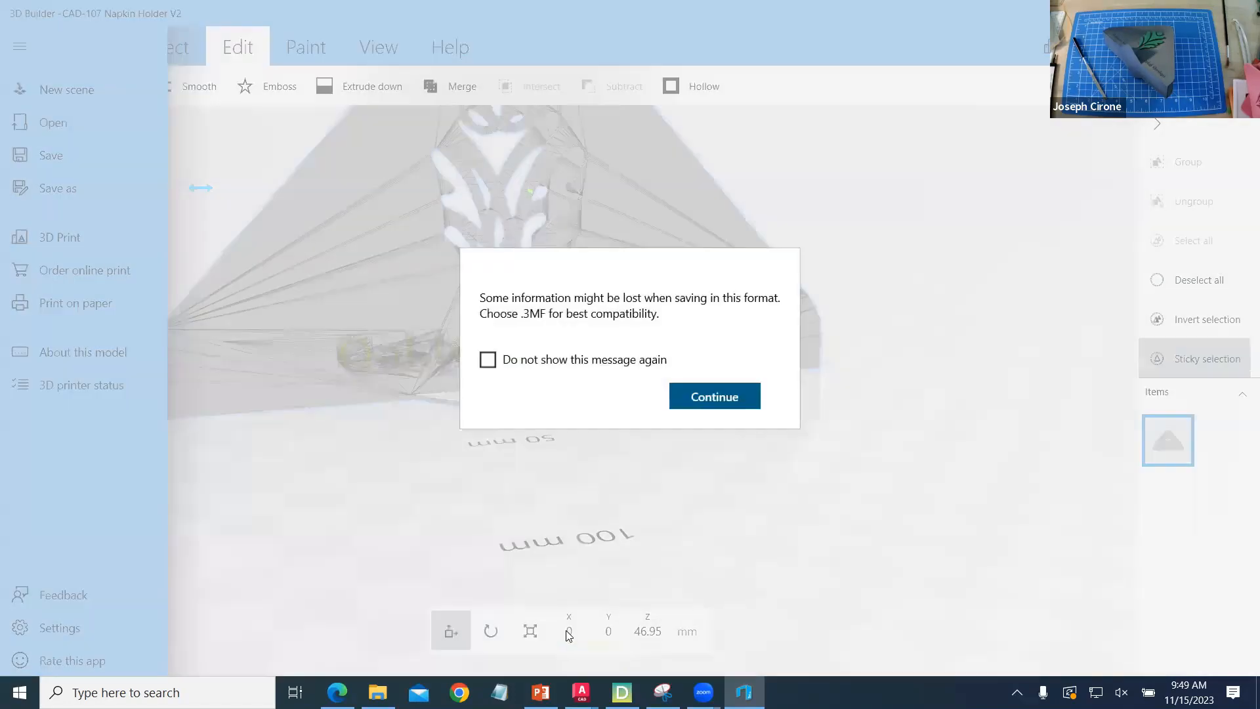
{"action": "left_click", "coordinate": [714, 398]}
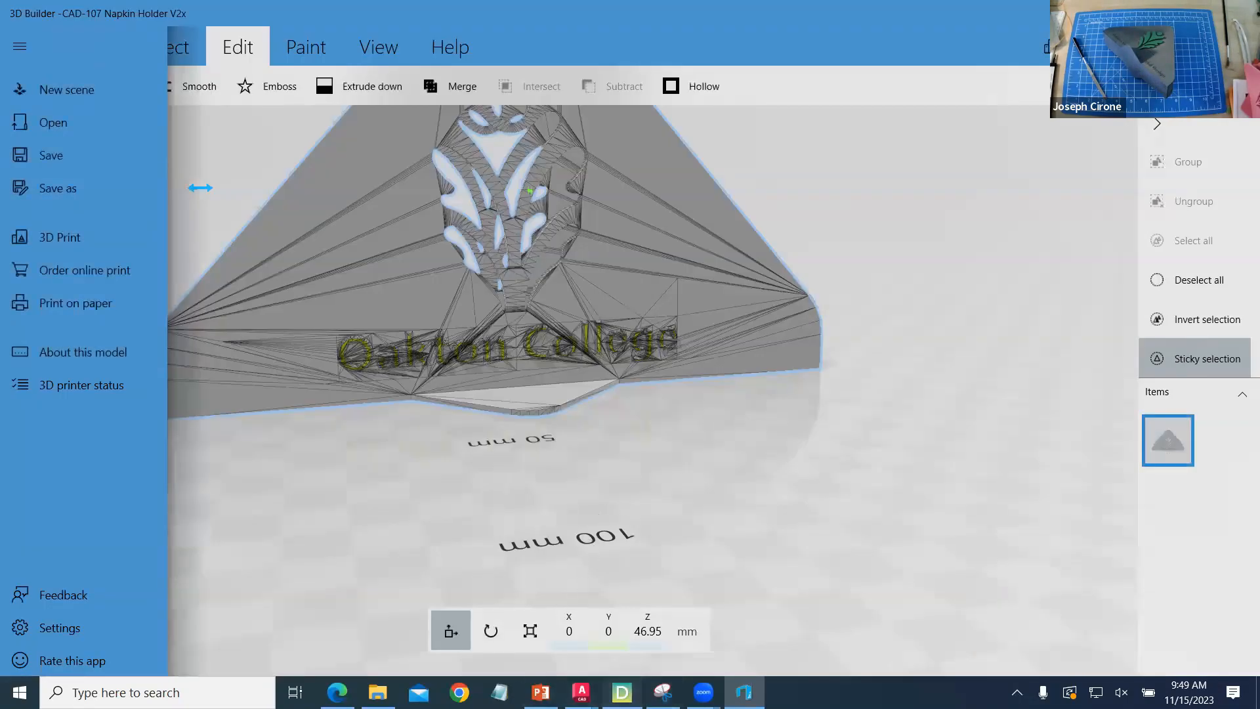
- Switch to Dremel DigiLab 3D Slicer, delete the loaded napkin holder and load the CAD-107 Napkin Holder V2x STL
{"action": "left_click", "coordinate": [622, 692]}
{"action": "left_click", "coordinate": [553, 315]}
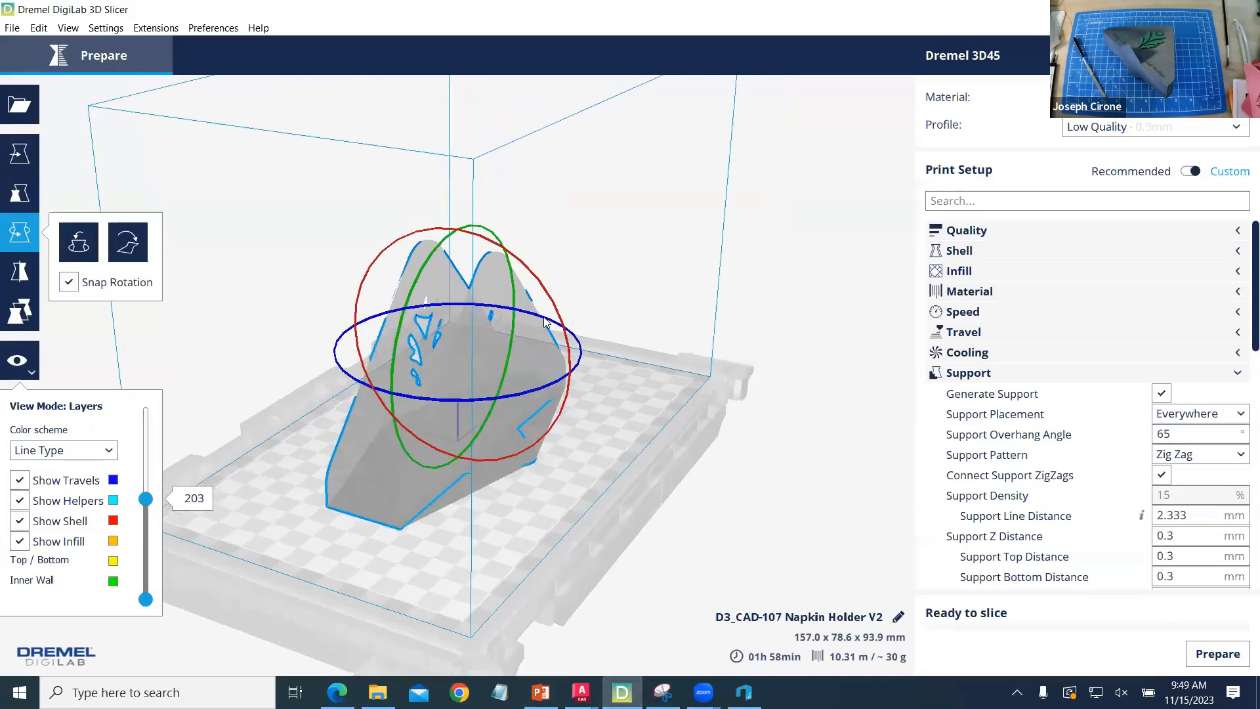
{"action": "key", "text": "Delete"}
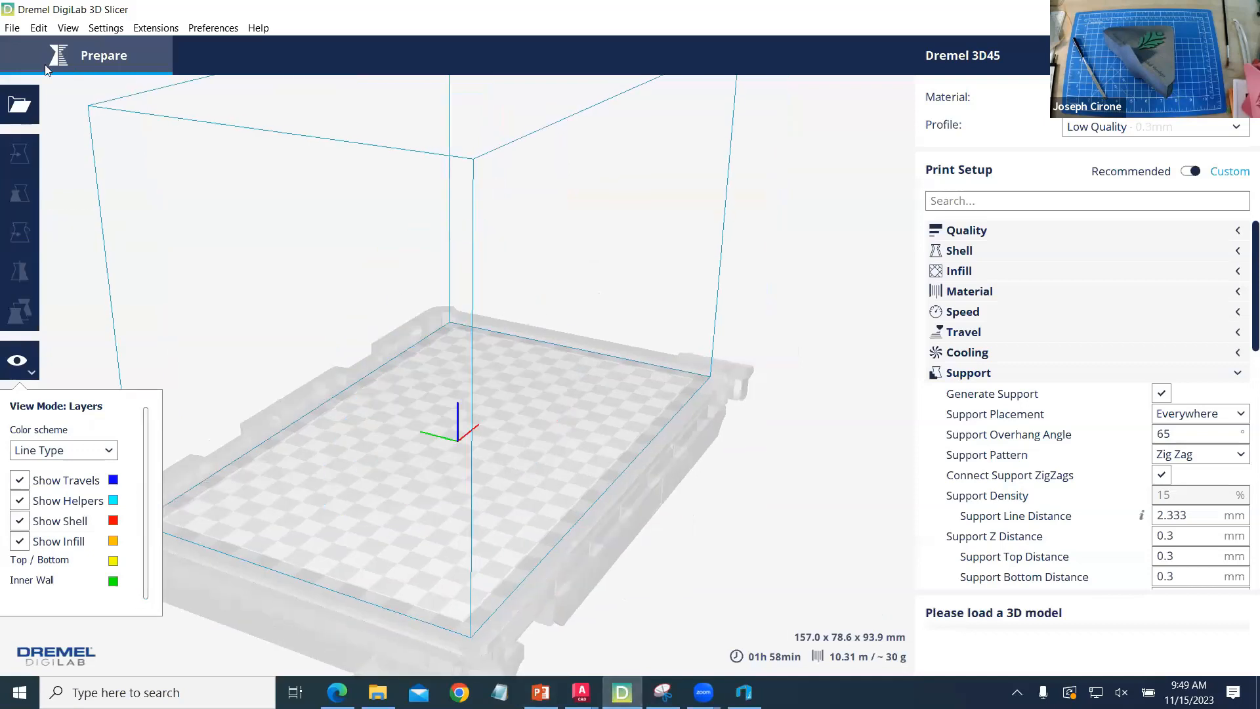
{"action": "key", "text": "ctrl+o"}
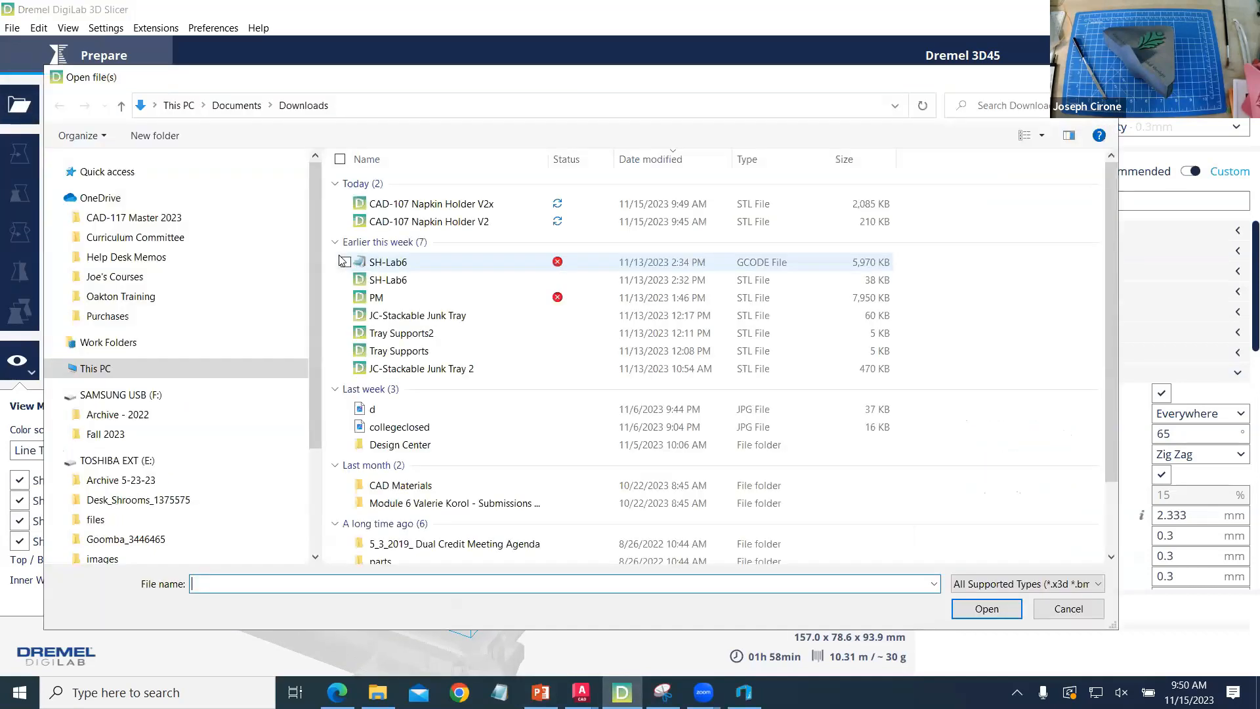
{"action": "left_click", "coordinate": [459, 203]}
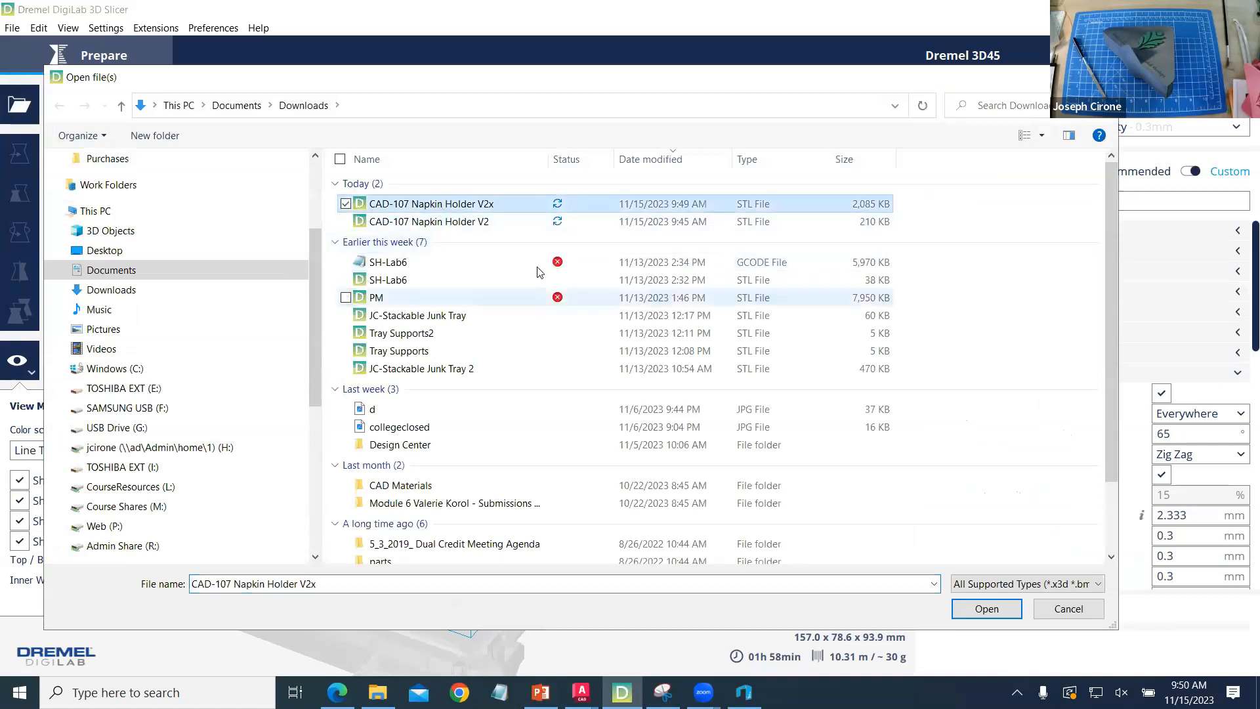
{"action": "left_click", "coordinate": [989, 610]}
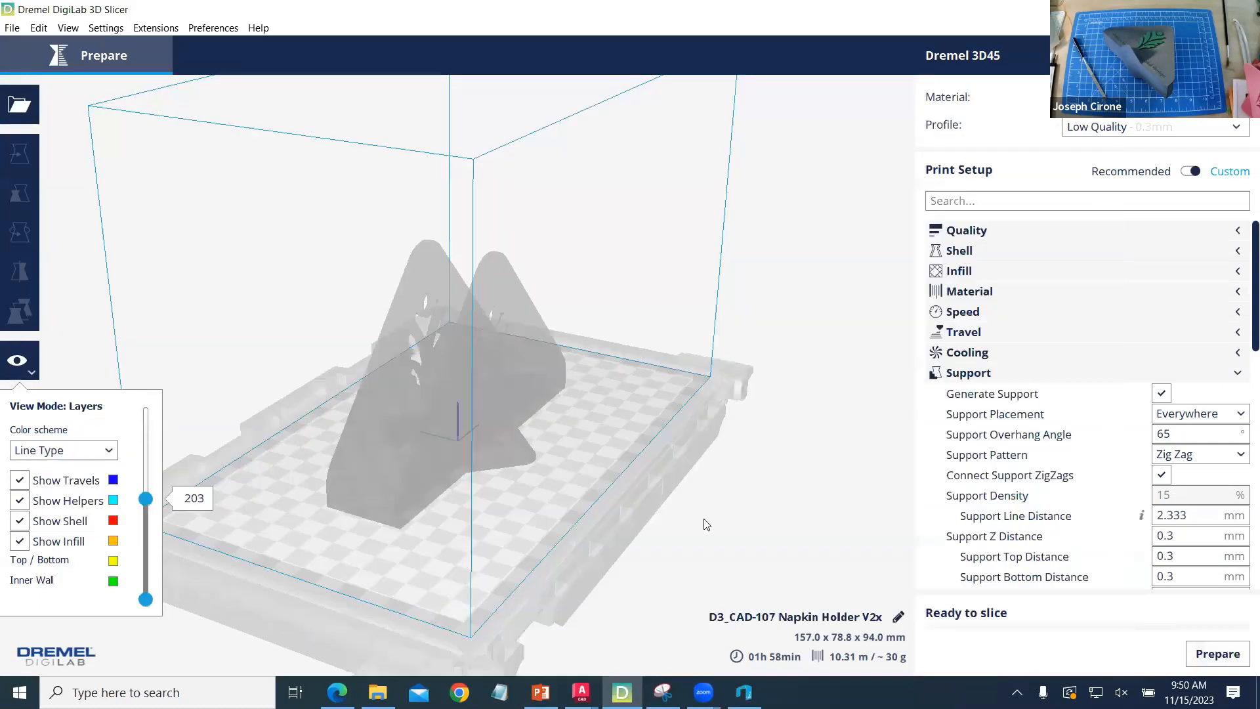
- Slice the embossed napkin holder and examine the supports around the leaf cutouts and the text in the layer view
{"action": "left_click", "coordinate": [1233, 658]}
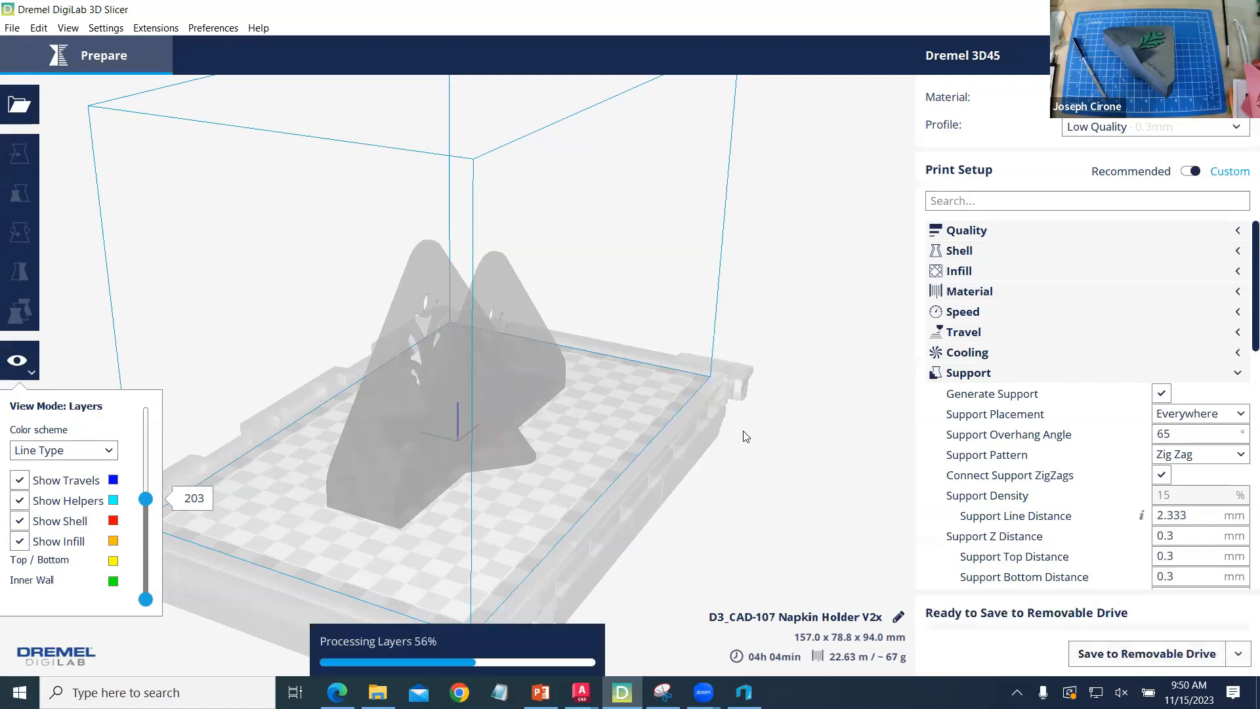
{"action": "right_click_drag", "start_coordinate": [539, 507], "coordinate": [372, 477]}
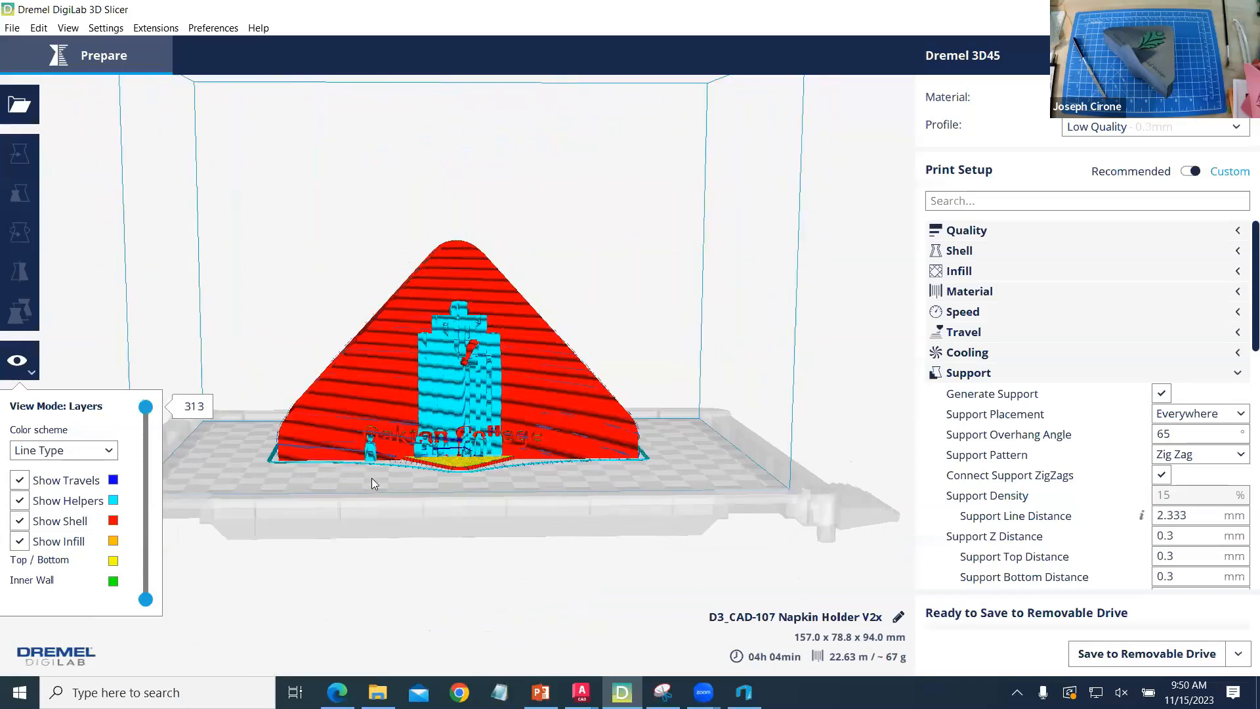
{"action": "scroll", "coordinate": [400, 403], "scroll_direction": "up", "scroll_amount": 3}
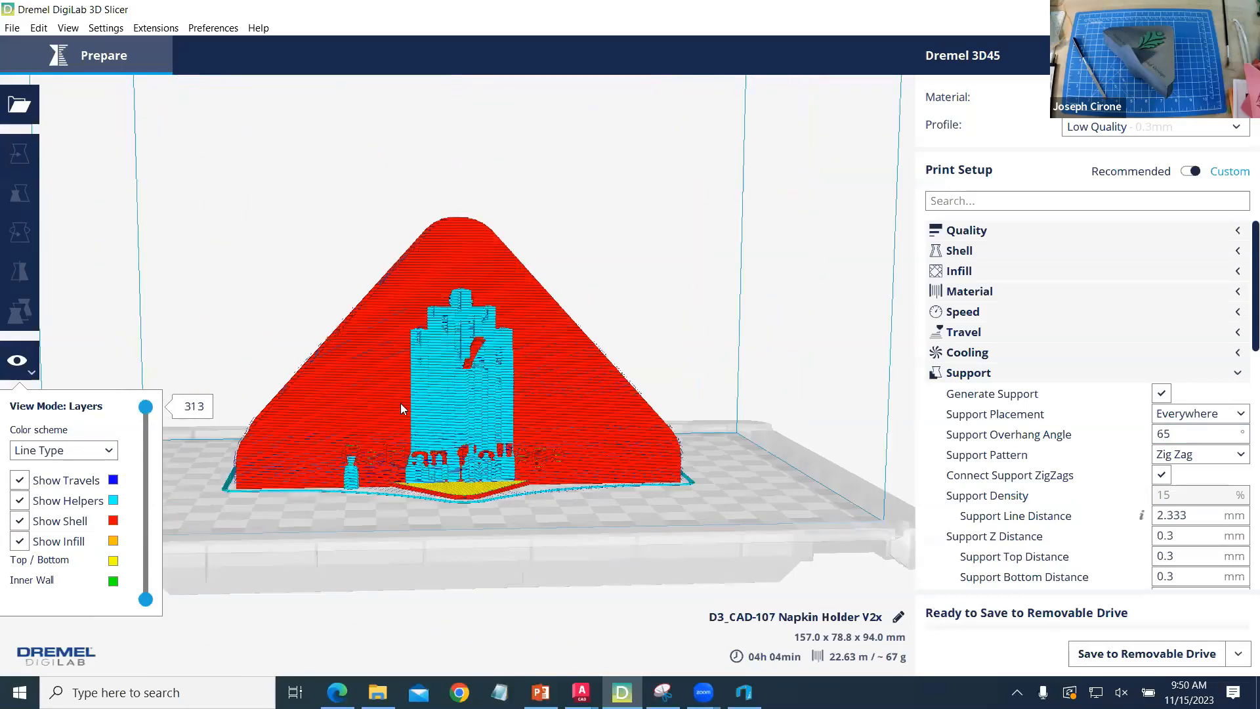
{"action": "scroll", "coordinate": [402, 408], "scroll_direction": "up", "scroll_amount": 4}
{"action": "right_click_drag", "start_coordinate": [569, 475], "coordinate": [533, 508]}
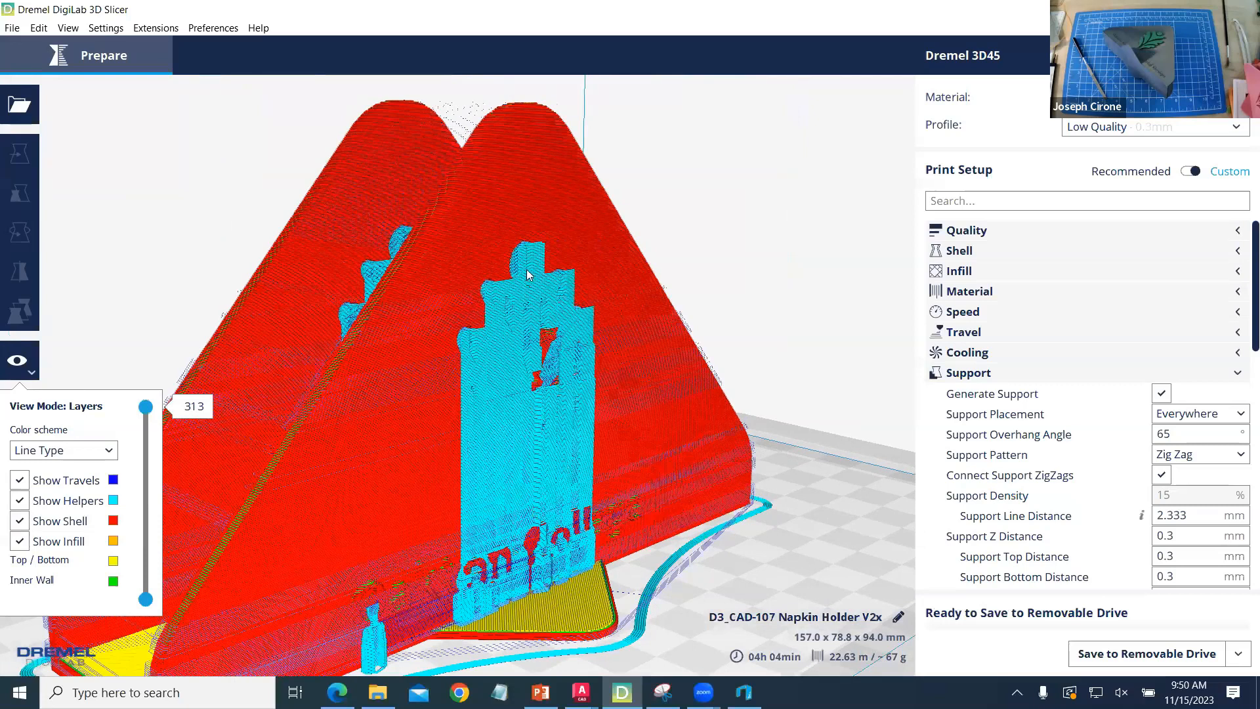
{"action": "scroll", "coordinate": [542, 450], "scroll_direction": "down", "scroll_amount": 4}
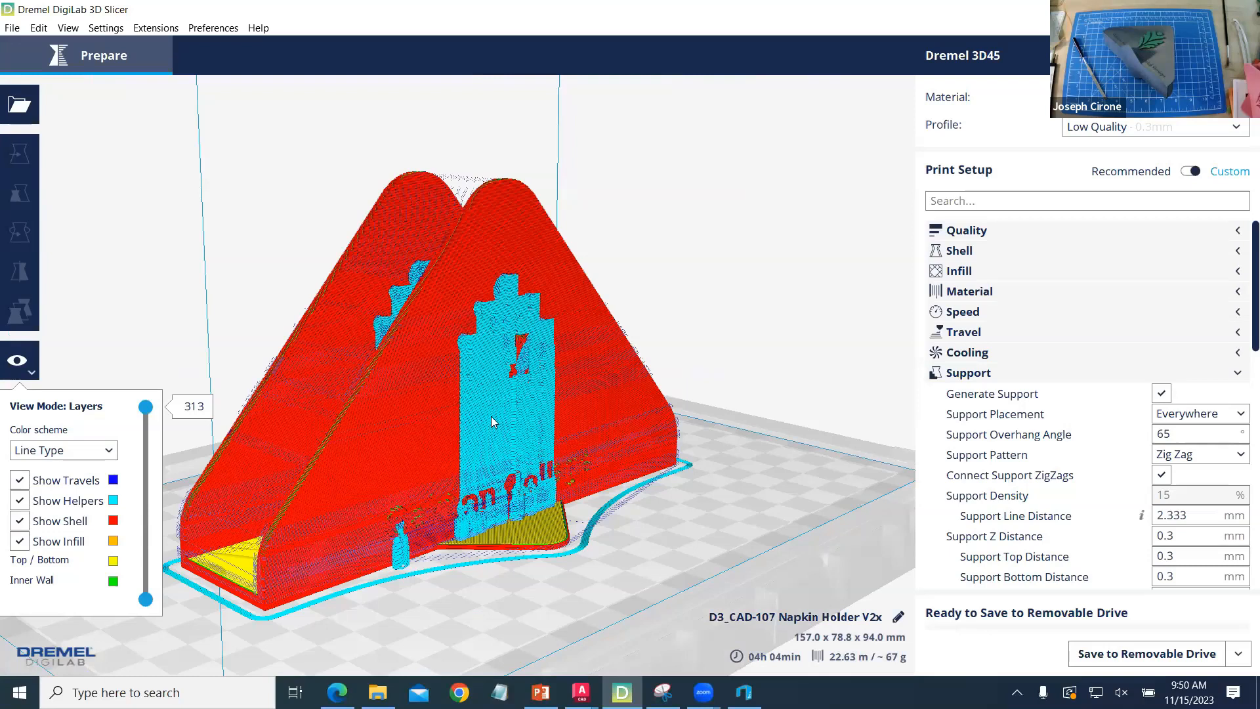
- Switch to the CAD-107 Napkin Holder V3 drawing in AutoCAD and examine the gray napkin holder and its neighbouring versions
{"action": "left_click", "coordinate": [582, 692]}
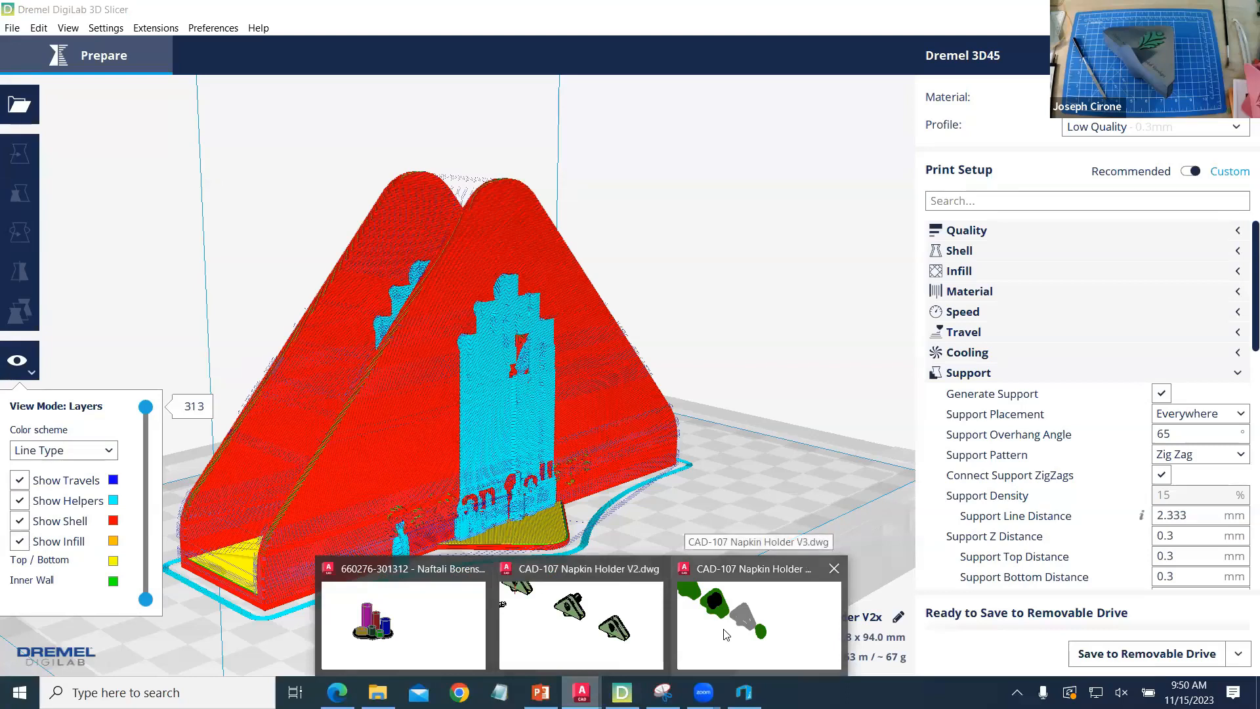
{"action": "left_click", "coordinate": [753, 633]}
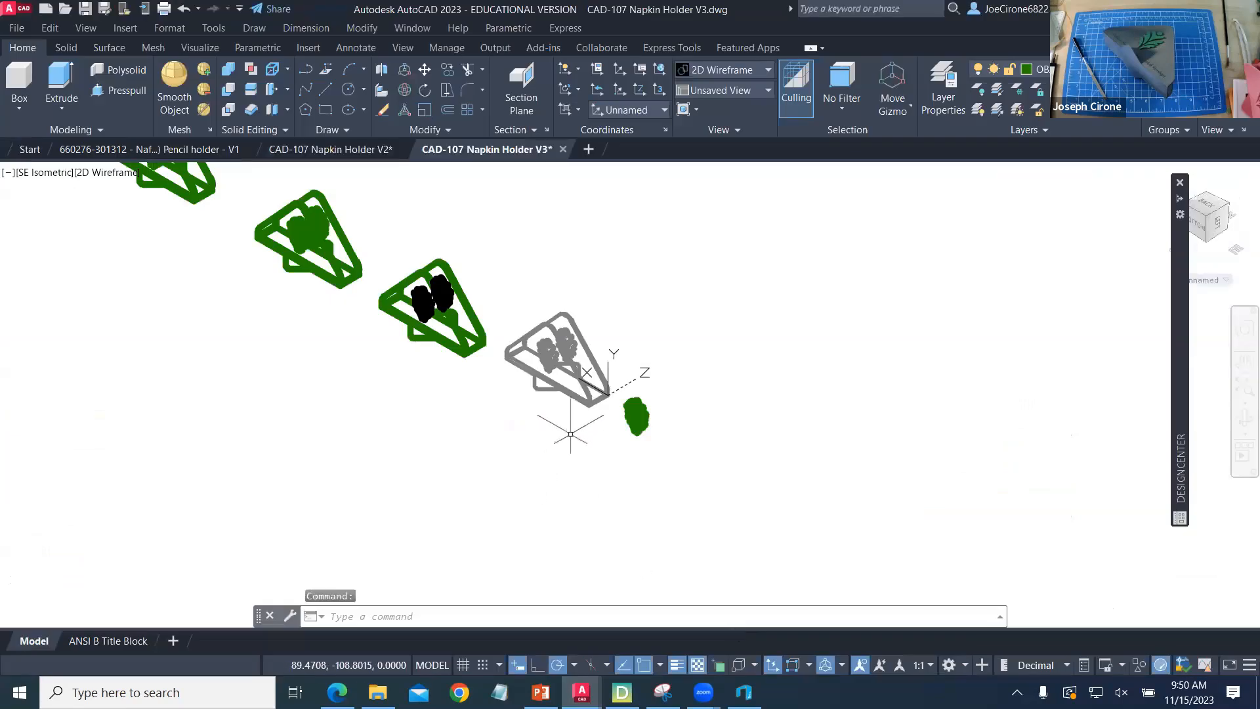
{"action": "scroll", "coordinate": [553, 318], "scroll_direction": "up", "scroll_amount": 6}
{"action": "middle_click_drag", "start_coordinate": [553, 319], "coordinate": [577, 445]}
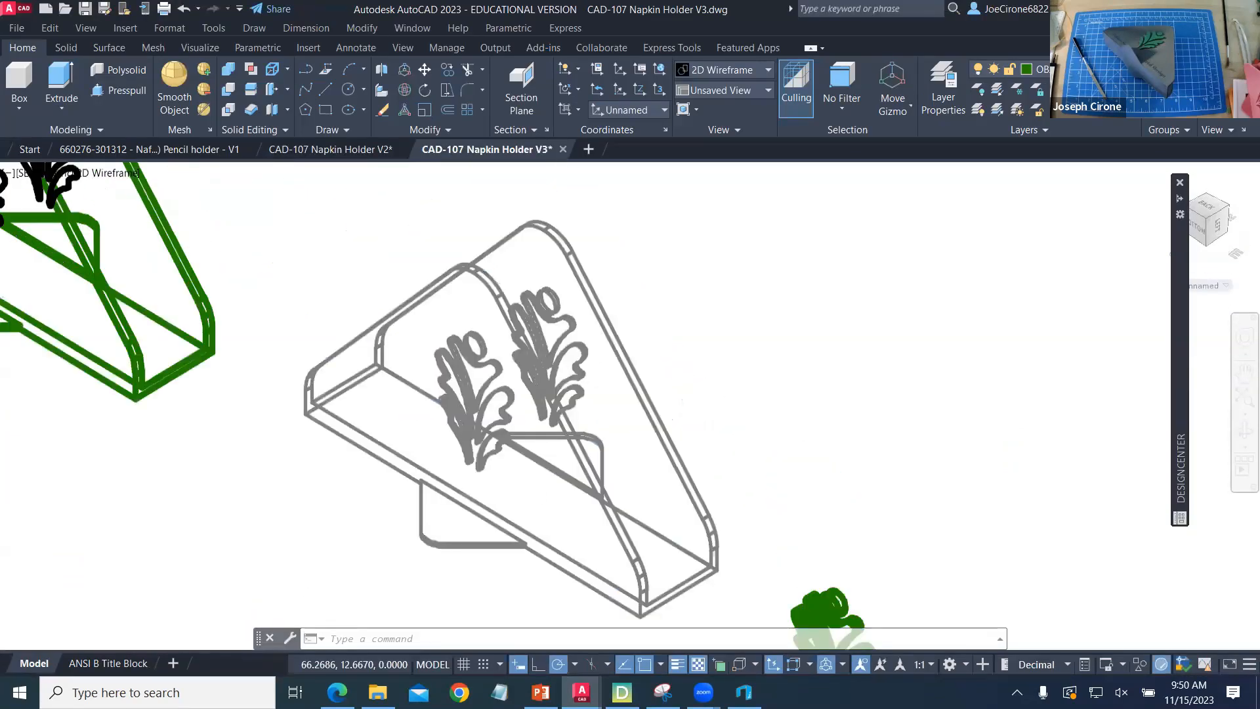
{"action": "middle_click_drag", "start_coordinate": [491, 412], "coordinate": [735, 384]}
{"action": "scroll", "coordinate": [699, 456], "scroll_direction": "down", "scroll_amount": 2}
{"action": "scroll", "coordinate": [699, 456], "scroll_direction": "down", "scroll_amount": 2}
{"action": "middle_click_drag", "start_coordinate": [699, 456], "coordinate": [471, 399]}
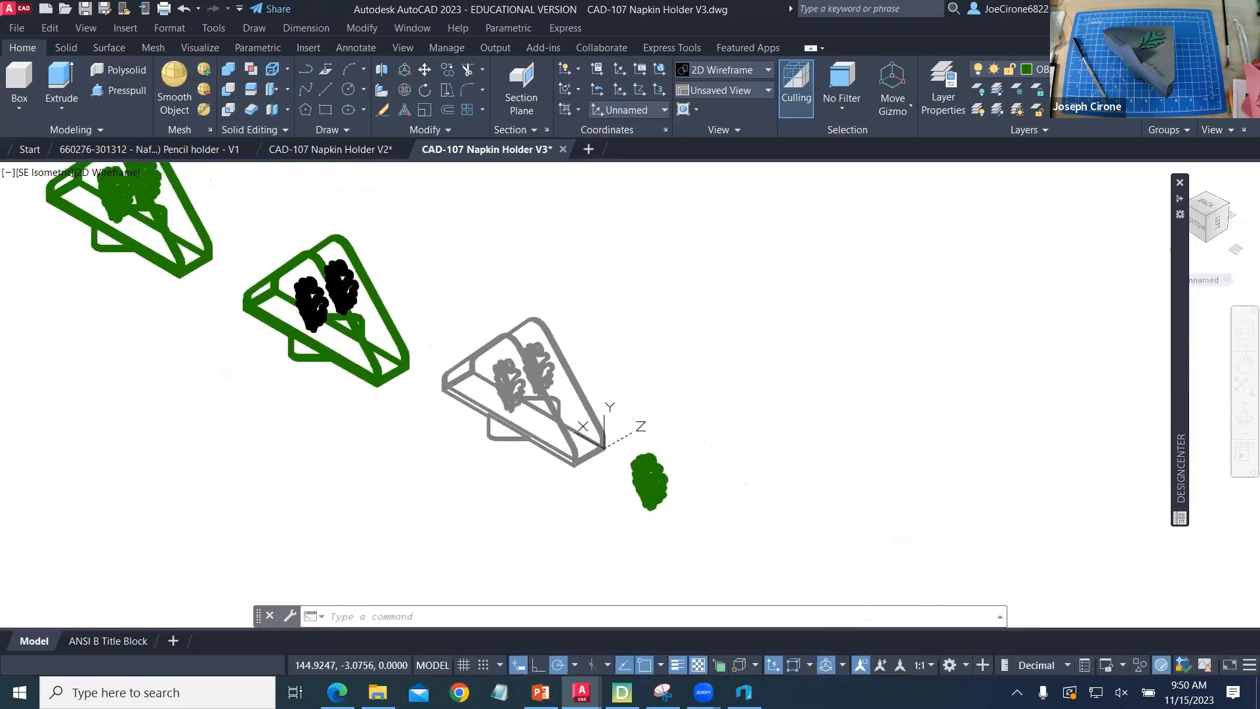
- Set the visual style to Conceptual and examine the leaf cutout in the gray napkin holder up close
{"action": "left_click", "coordinate": [51, 173]}
{"action": "left_click", "coordinate": [130, 173]}
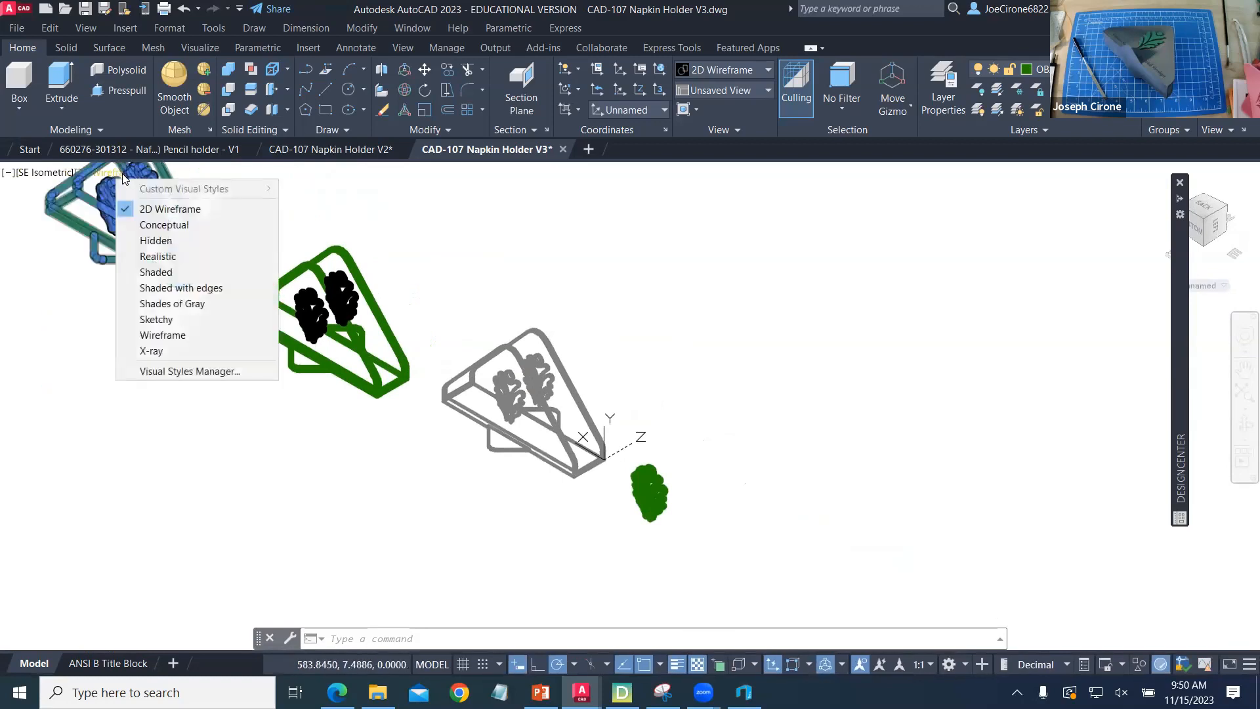
{"action": "left_click", "coordinate": [160, 225]}
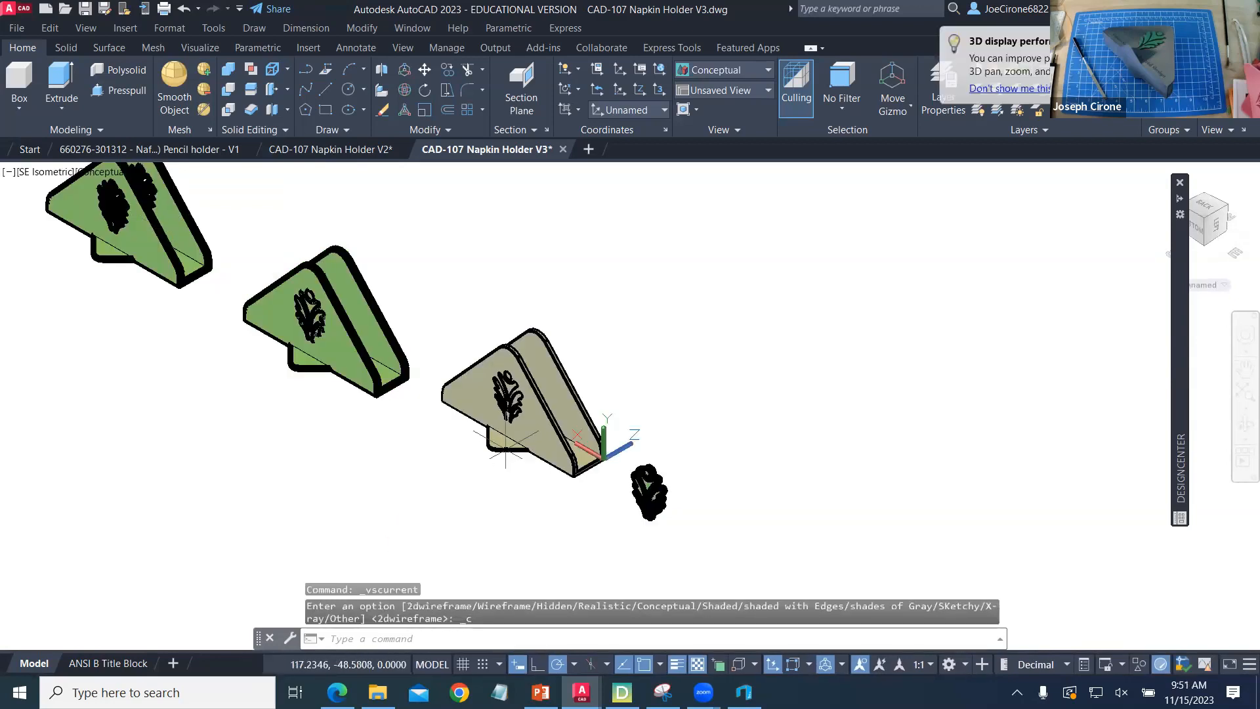
{"action": "scroll", "coordinate": [494, 422], "scroll_direction": "up", "scroll_amount": 2}
{"action": "scroll", "coordinate": [505, 420], "scroll_direction": "up", "scroll_amount": 6}
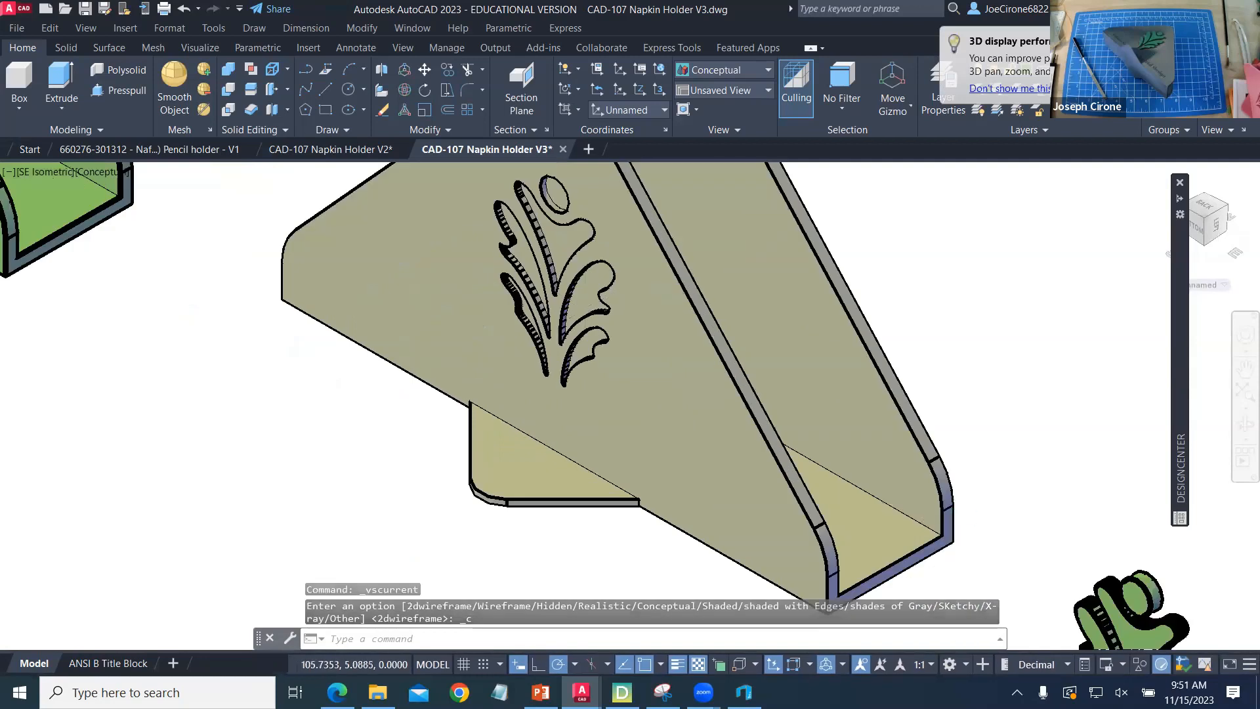
{"action": "middle_click_drag", "start_coordinate": [601, 227], "coordinate": [568, 314]}
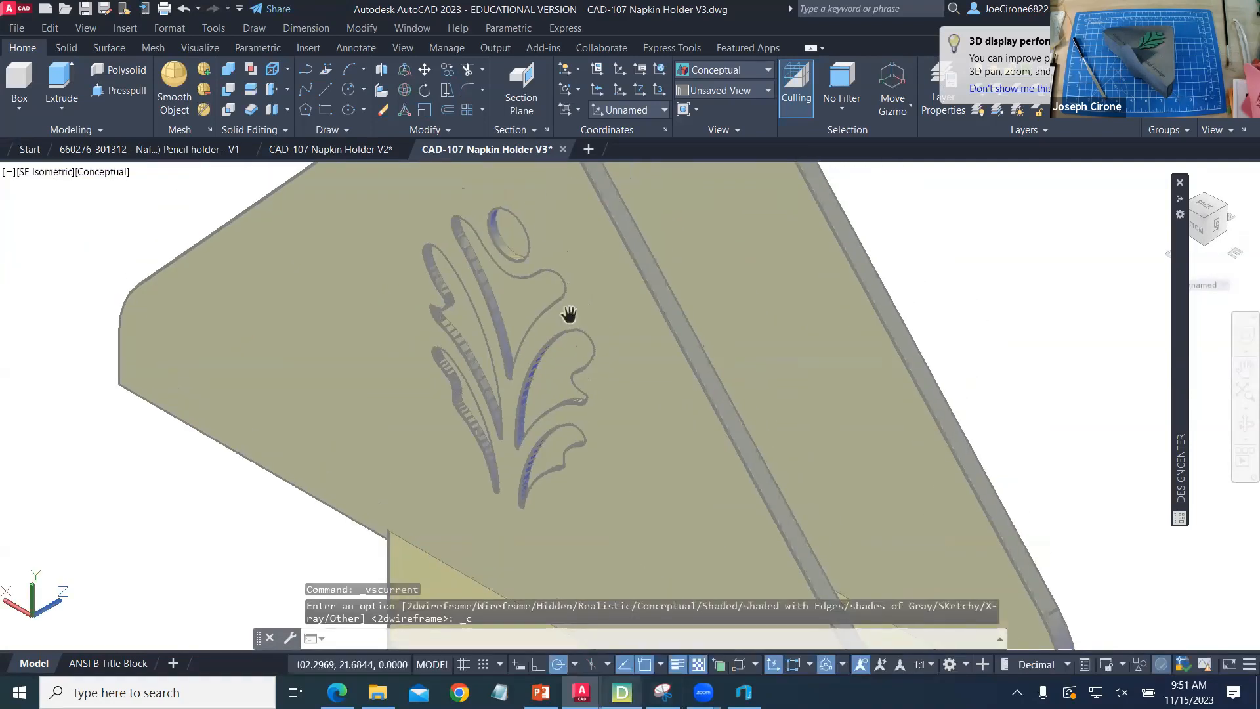
- Switch to Dremel DigiLab 3D Slicer and delete the sliced napkin holder from the build plate
{"action": "left_click", "coordinate": [621, 693]}
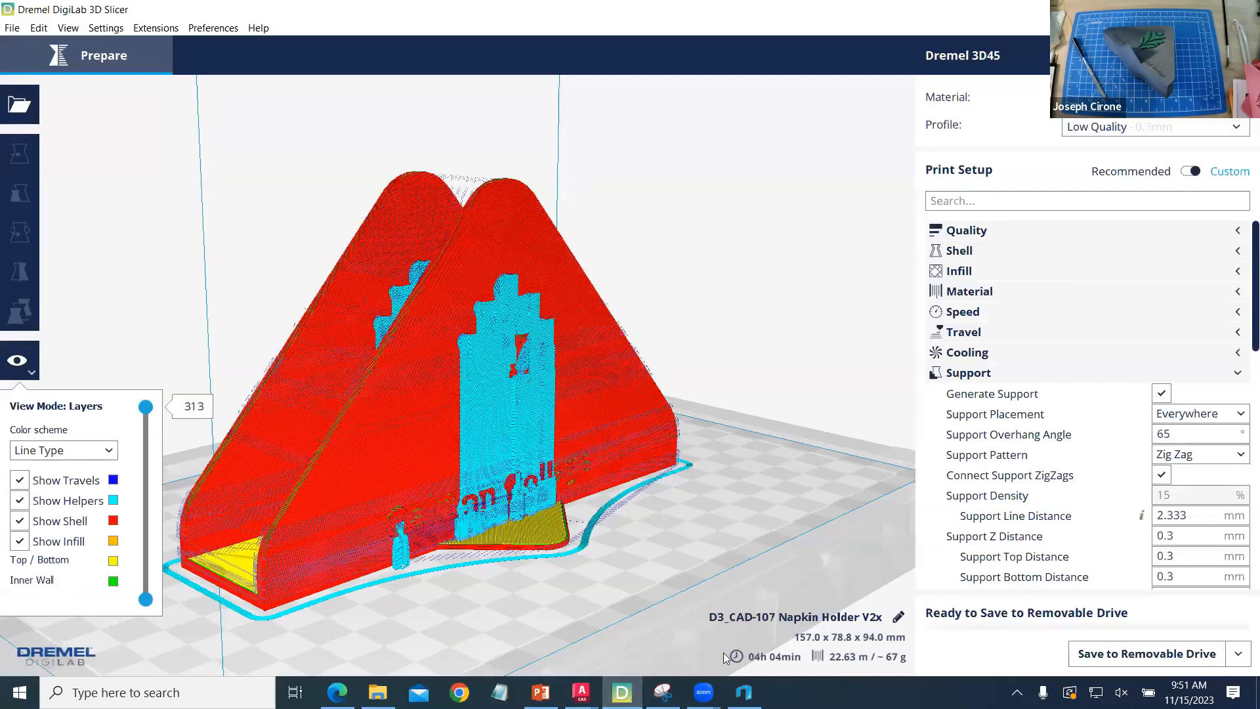
{"action": "left_click", "coordinate": [595, 458]}
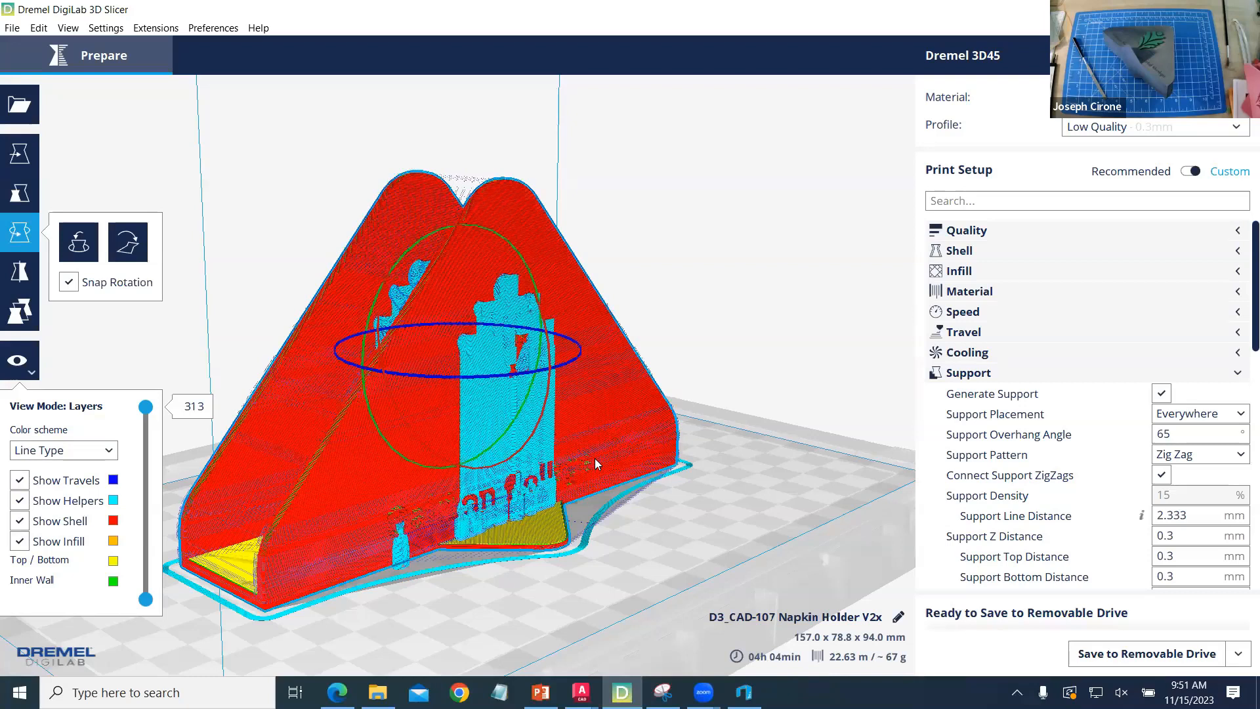
{"action": "key", "text": "Delete"}
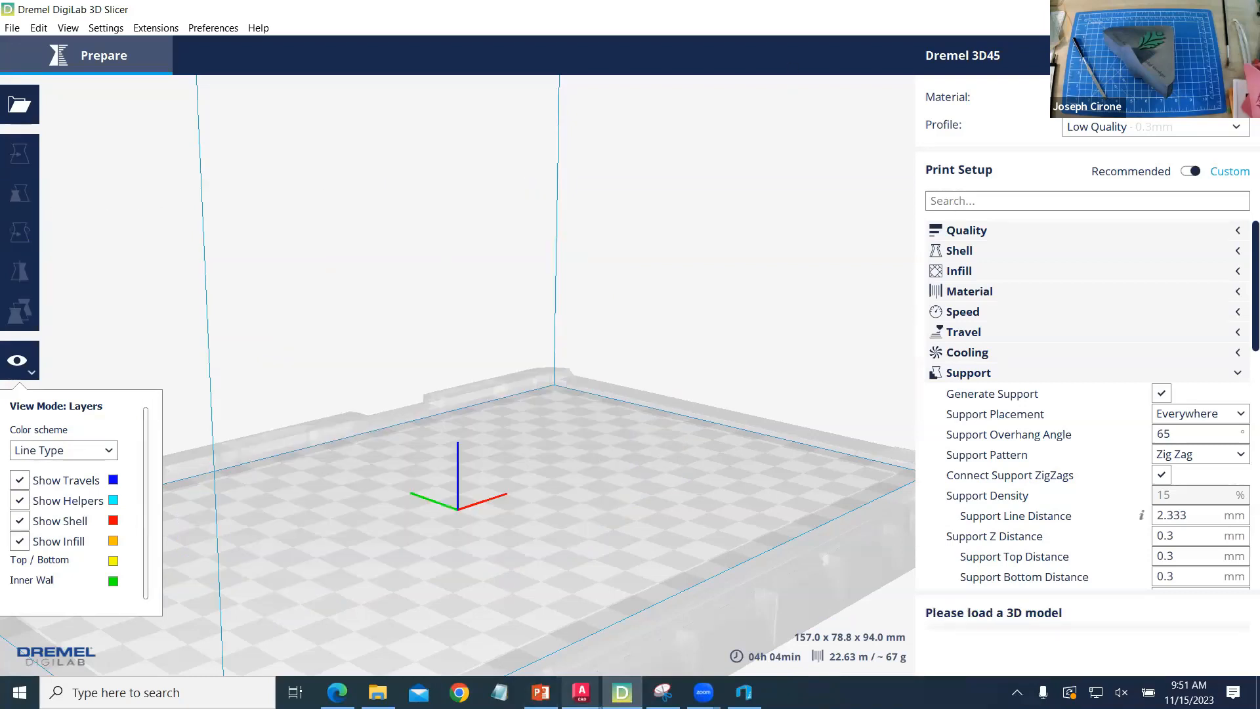
- Switch back to AutoCAD and export the gray napkin holder as the lithography STL file CAD-107 Napkin Holder V3x
{"action": "mouse_move", "coordinate": [581, 692]}
{"action": "left_click", "coordinate": [748, 610]}
{"action": "scroll", "coordinate": [635, 414], "scroll_direction": "down", "scroll_amount": 6}
{"action": "left_click", "coordinate": [636, 413]}
{"action": "type", "text": "export"}
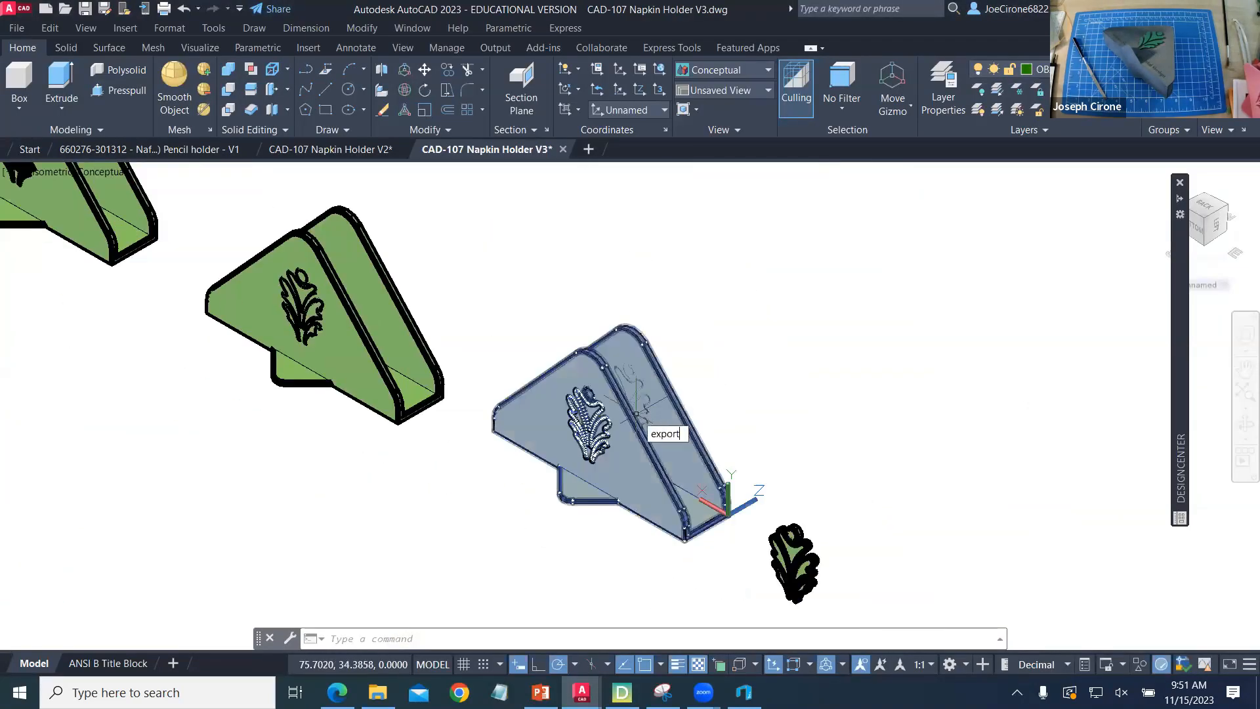
{"action": "key", "text": "Return"}
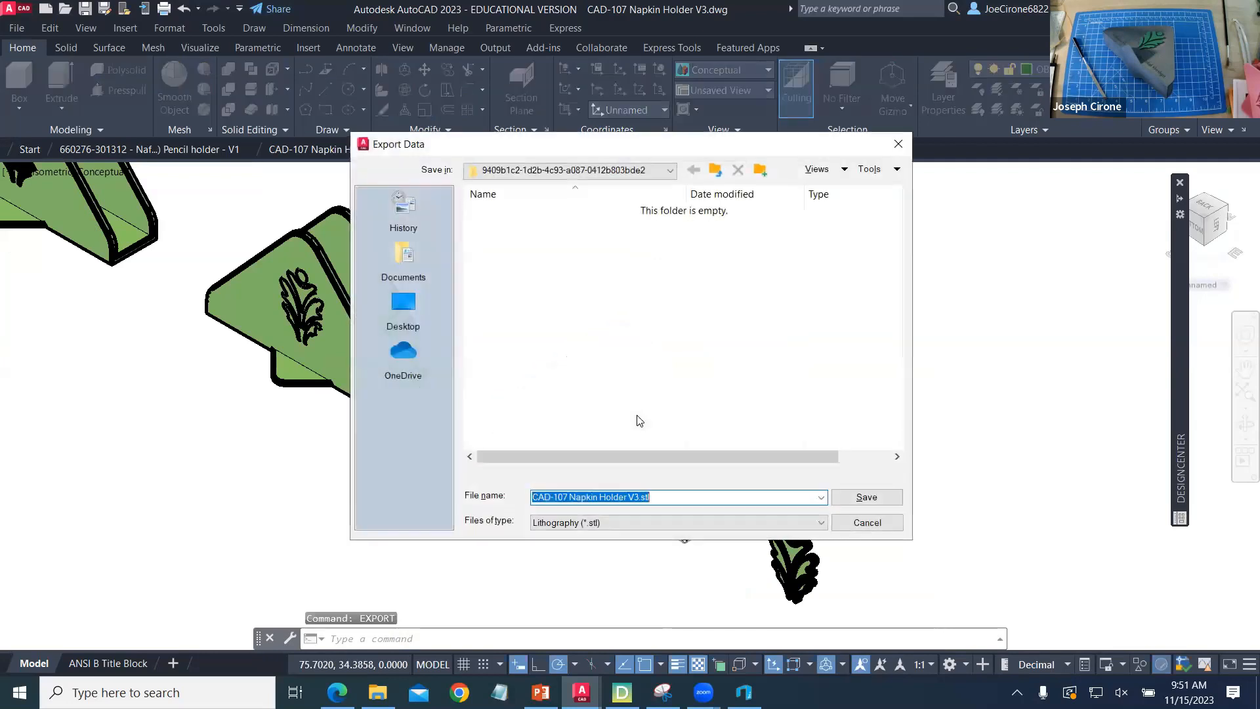
{"action": "left_click", "coordinate": [650, 496]}
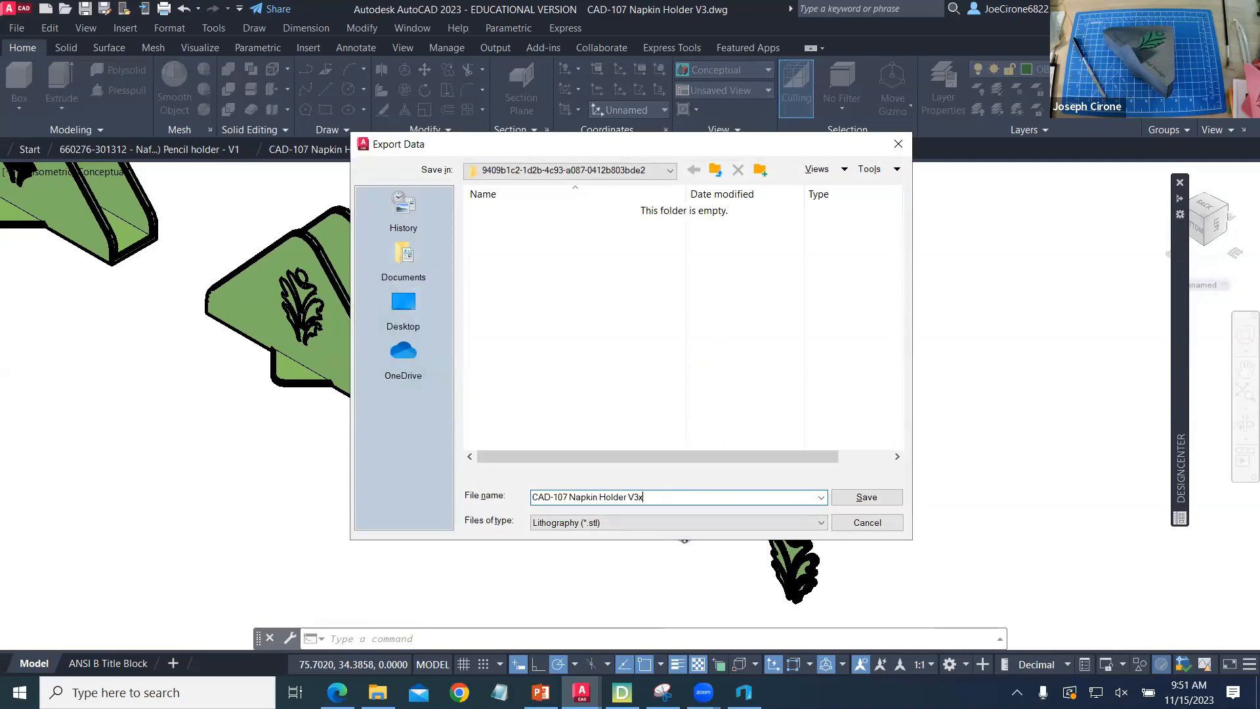
{"action": "left_click", "coordinate": [853, 496]}
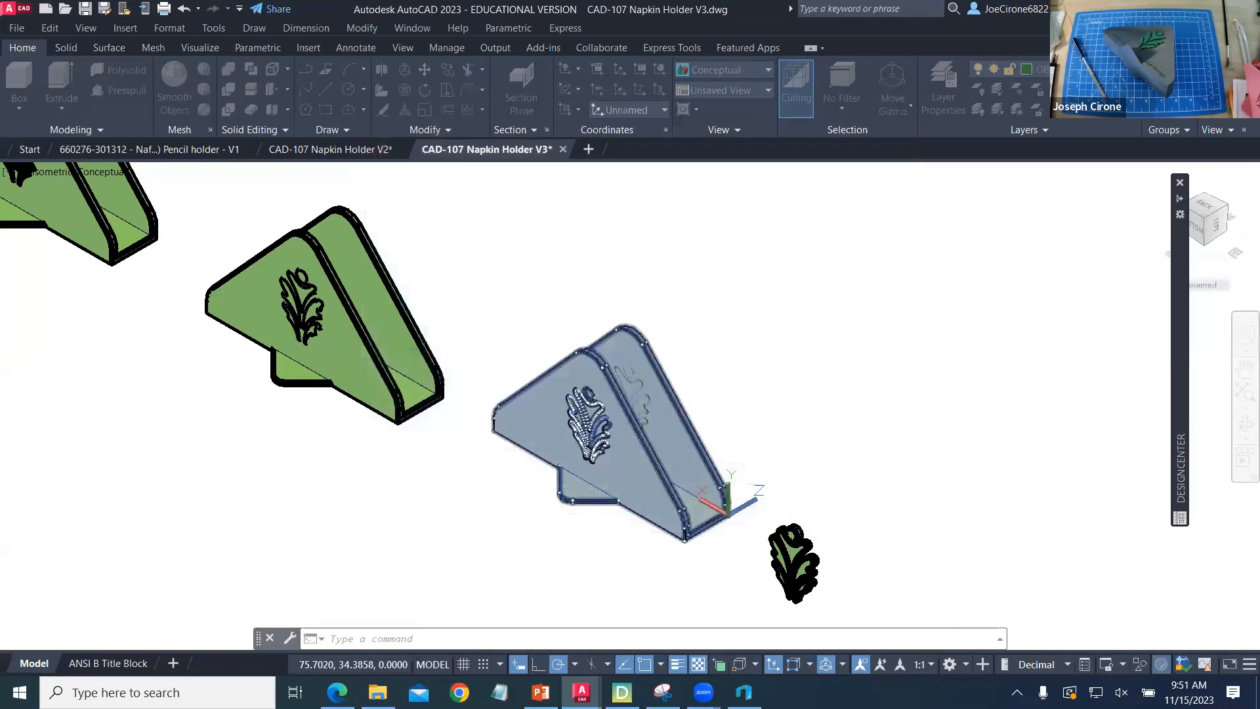
{"action": "left_click", "coordinate": [580, 443]}
{"action": "key", "text": "Return"}
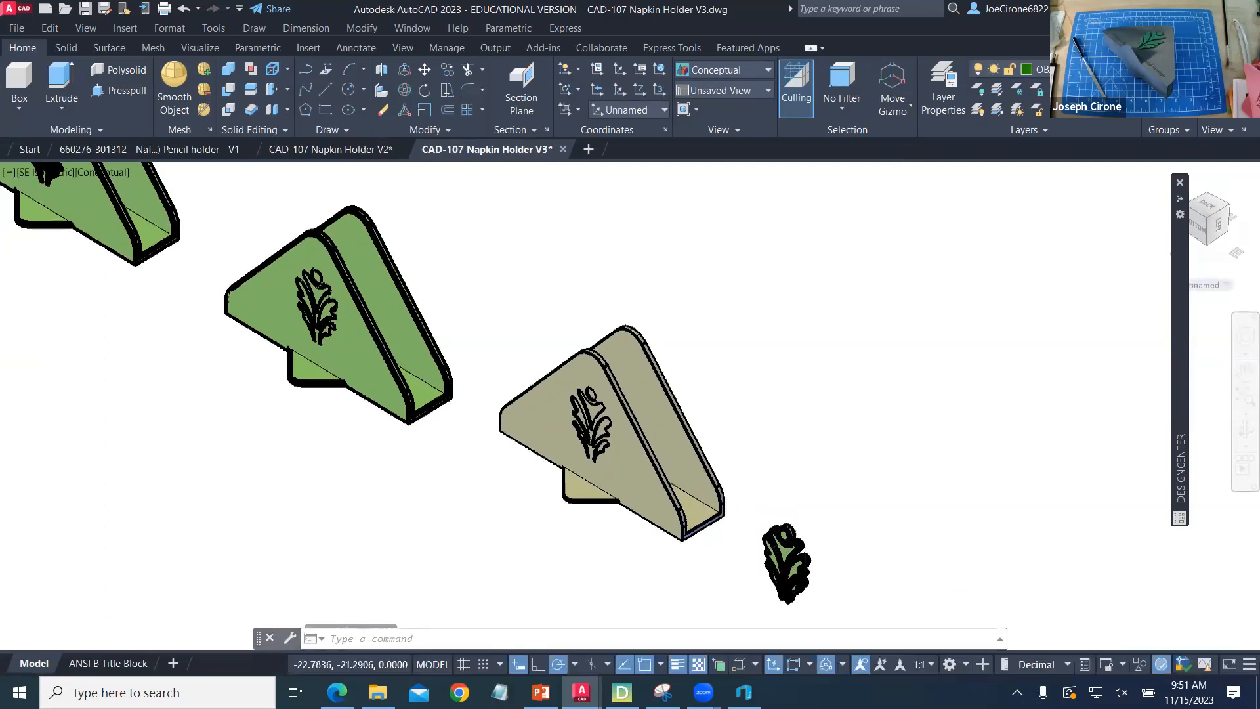
- Start a lithography STL export named CAD-107 Napkin Holder Leaf, saved in the Downloads folder of This PC
{"action": "type", "text": "export"}
{"action": "key", "text": "Return"}
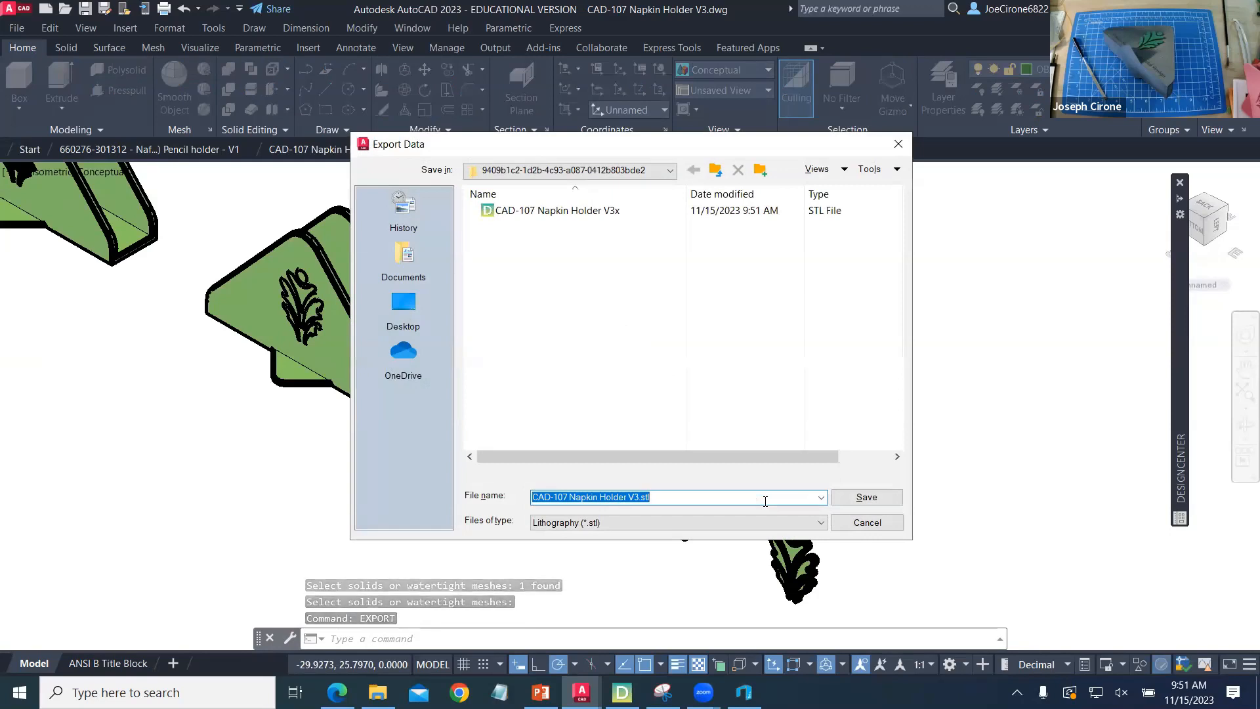
{"action": "key", "text": "Left"}
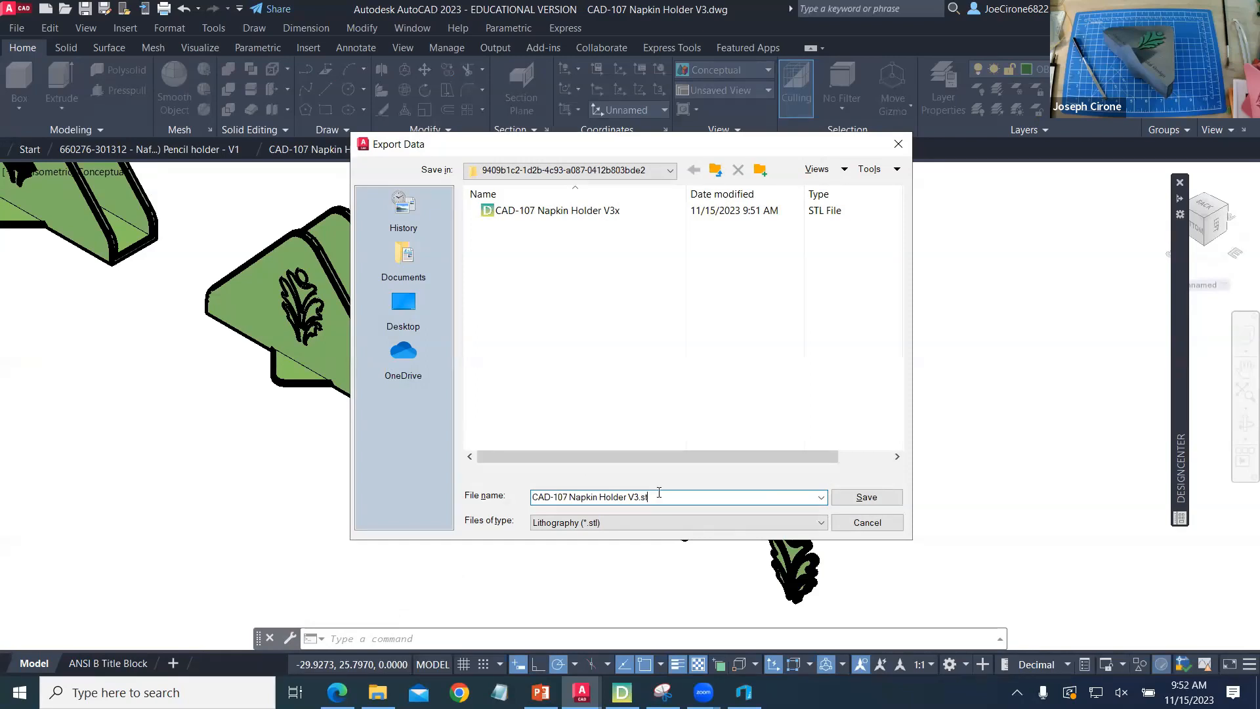
{"action": "key", "text": "BackSpace"}
{"action": "key", "text": "BackSpace"}
{"action": "key", "text": "BackSpace"}
{"action": "key", "text": "BackSpace"}
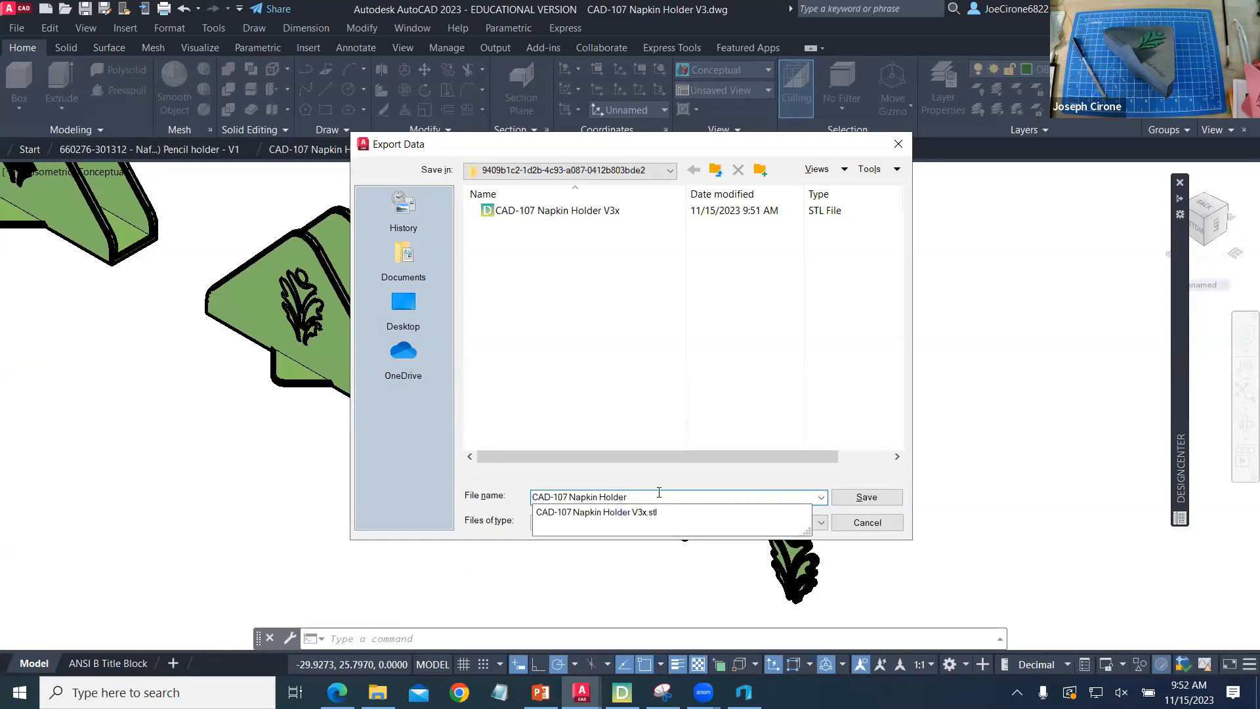
{"action": "type", "text": "Lea"}
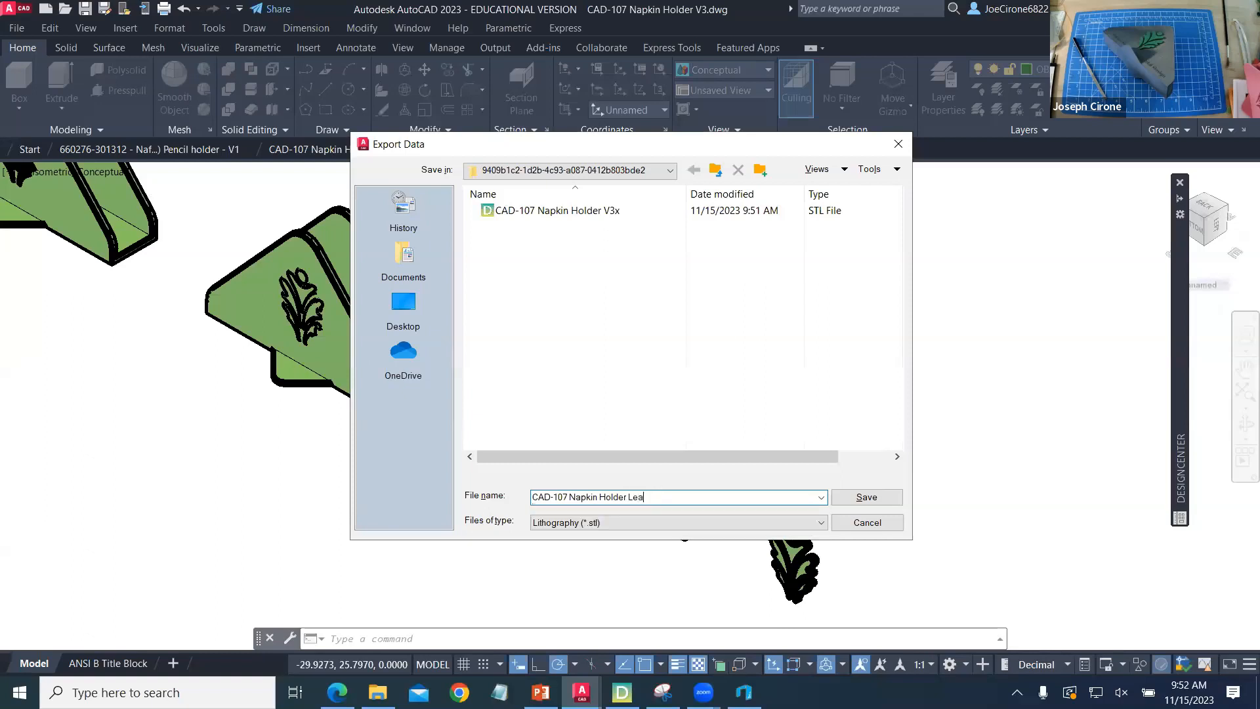
{"action": "type", "text": "f"}
{"action": "left_click", "coordinate": [670, 172]}
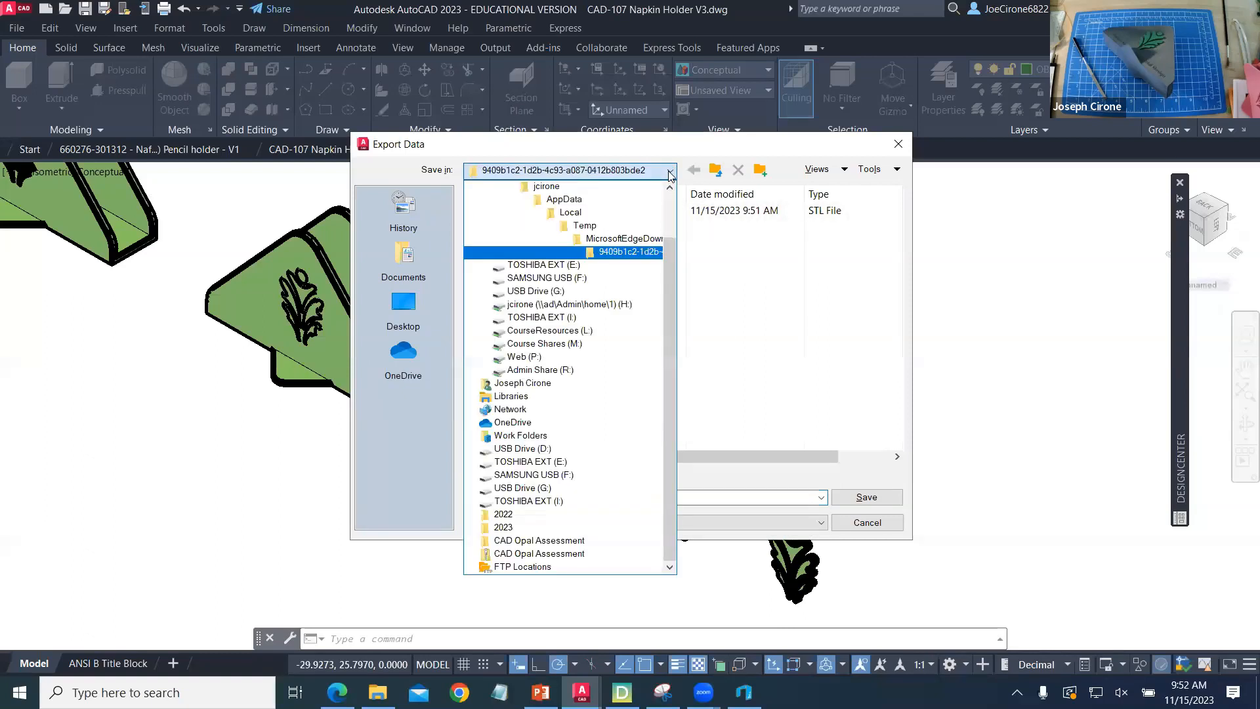
{"action": "scroll", "coordinate": [605, 310], "scroll_direction": "up", "scroll_amount": 2}
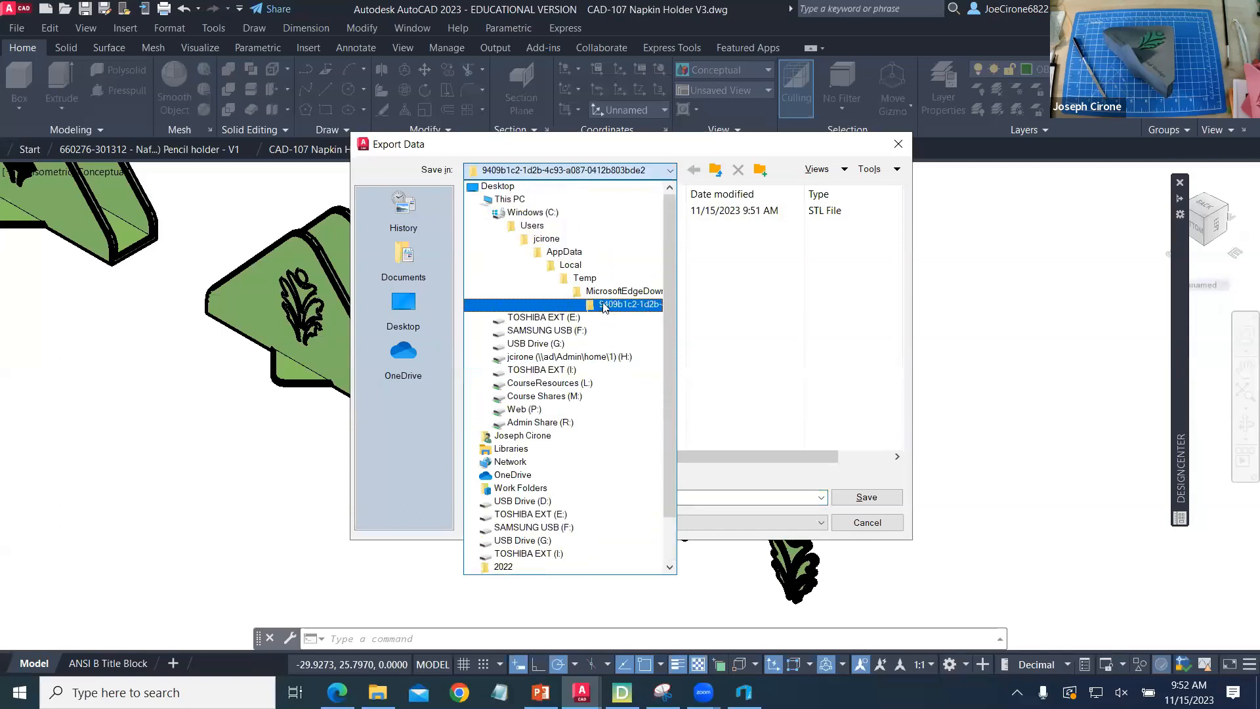
{"action": "left_click", "coordinate": [562, 199]}
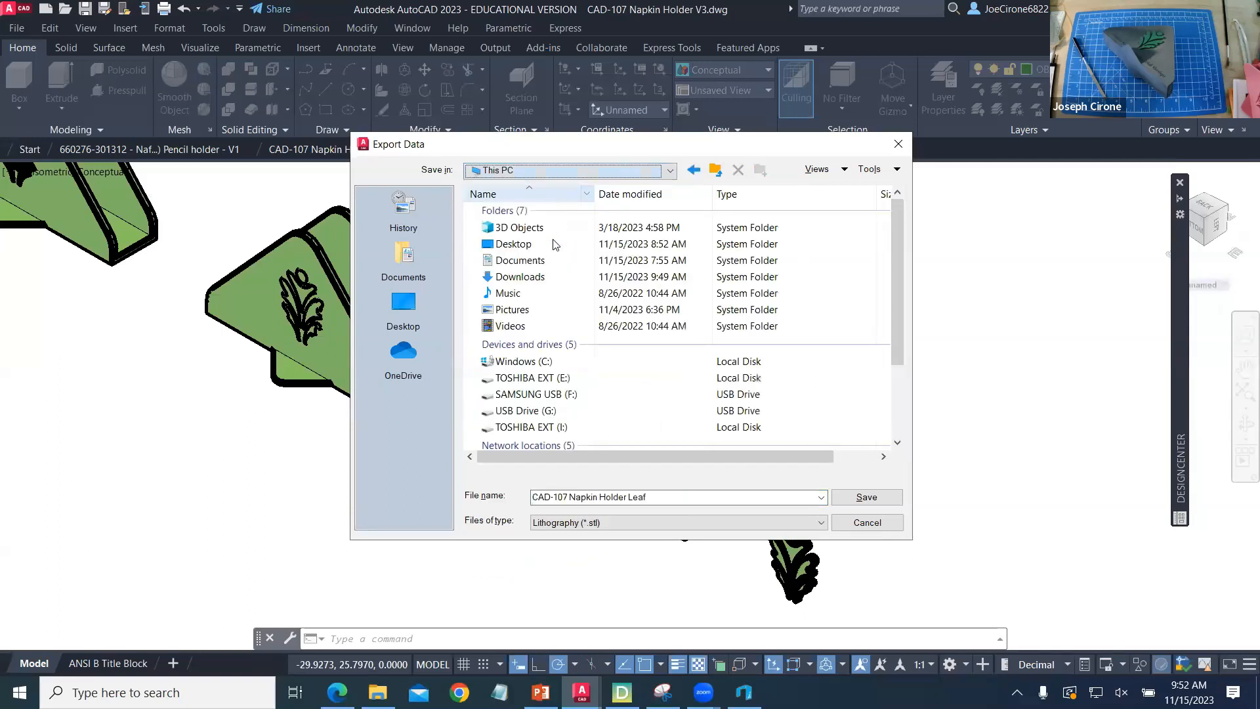
{"action": "double_click", "coordinate": [539, 283]}
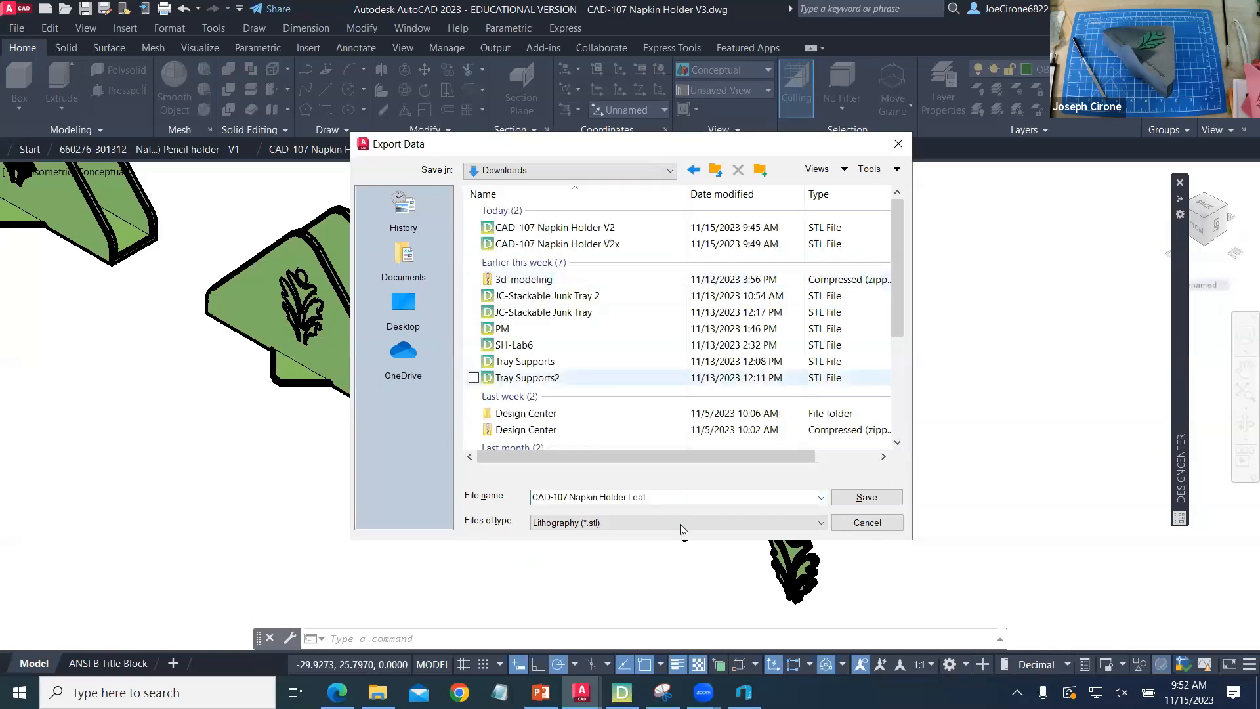
{"action": "left_click", "coordinate": [866, 498]}
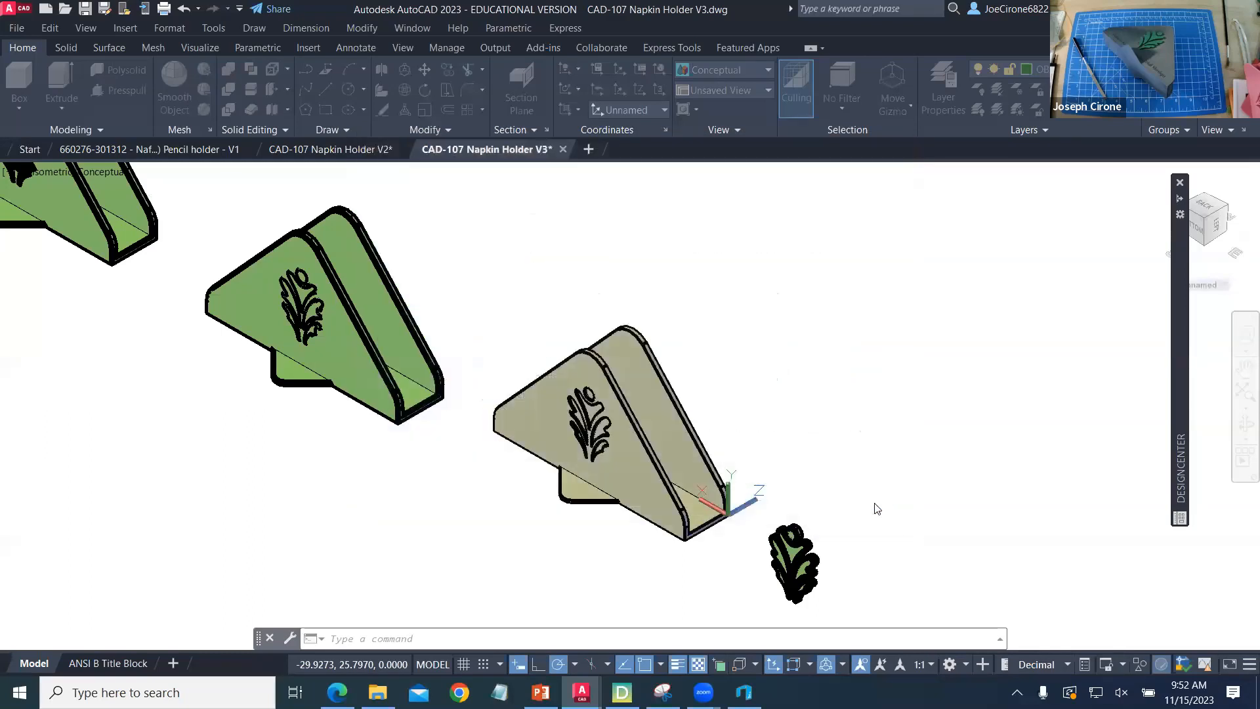
- Select all the separate leaf solids beside the gray napkin holder and complete their STL export
{"action": "left_click", "coordinate": [853, 532]}
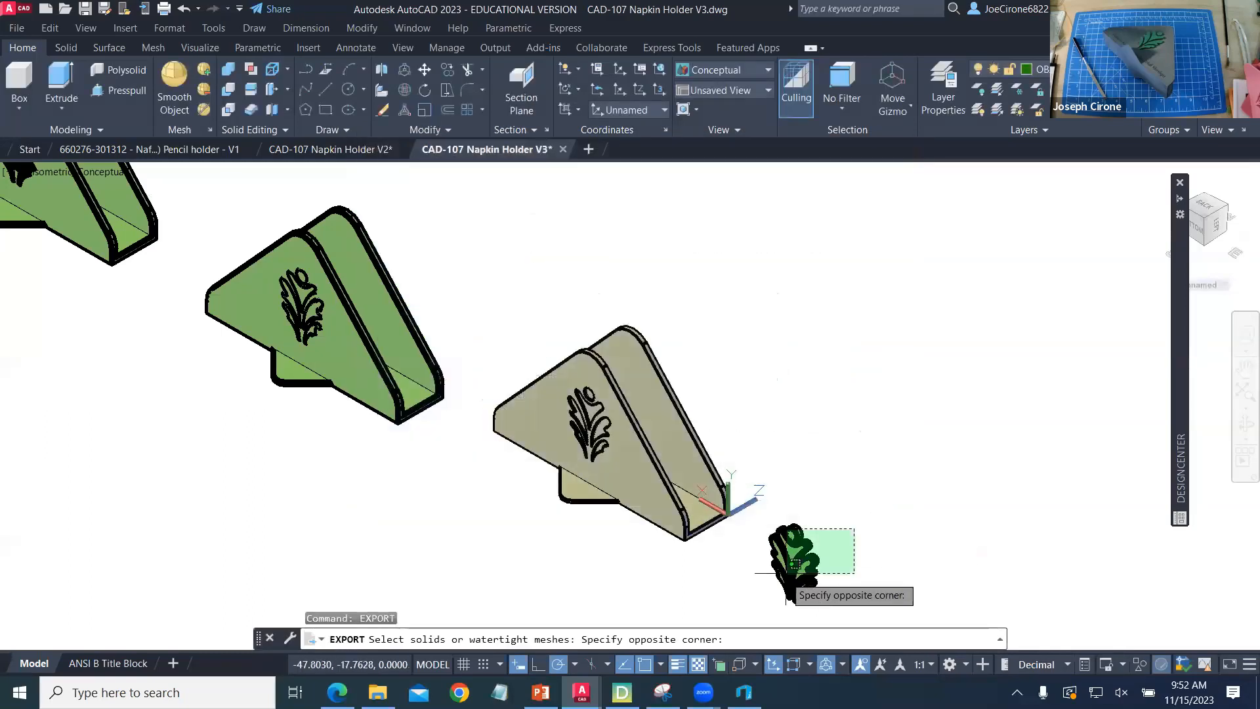
{"action": "left_click", "coordinate": [758, 605]}
{"action": "left_click", "coordinate": [821, 515]}
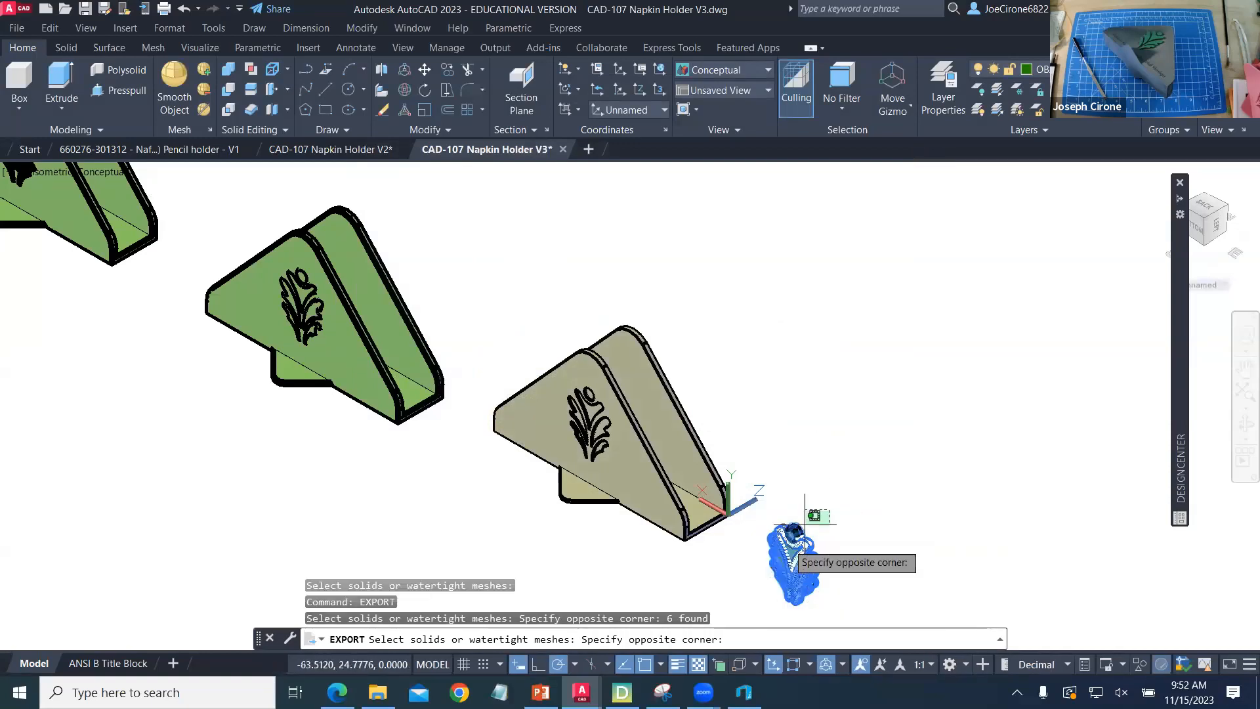
{"action": "left_click", "coordinate": [769, 558]}
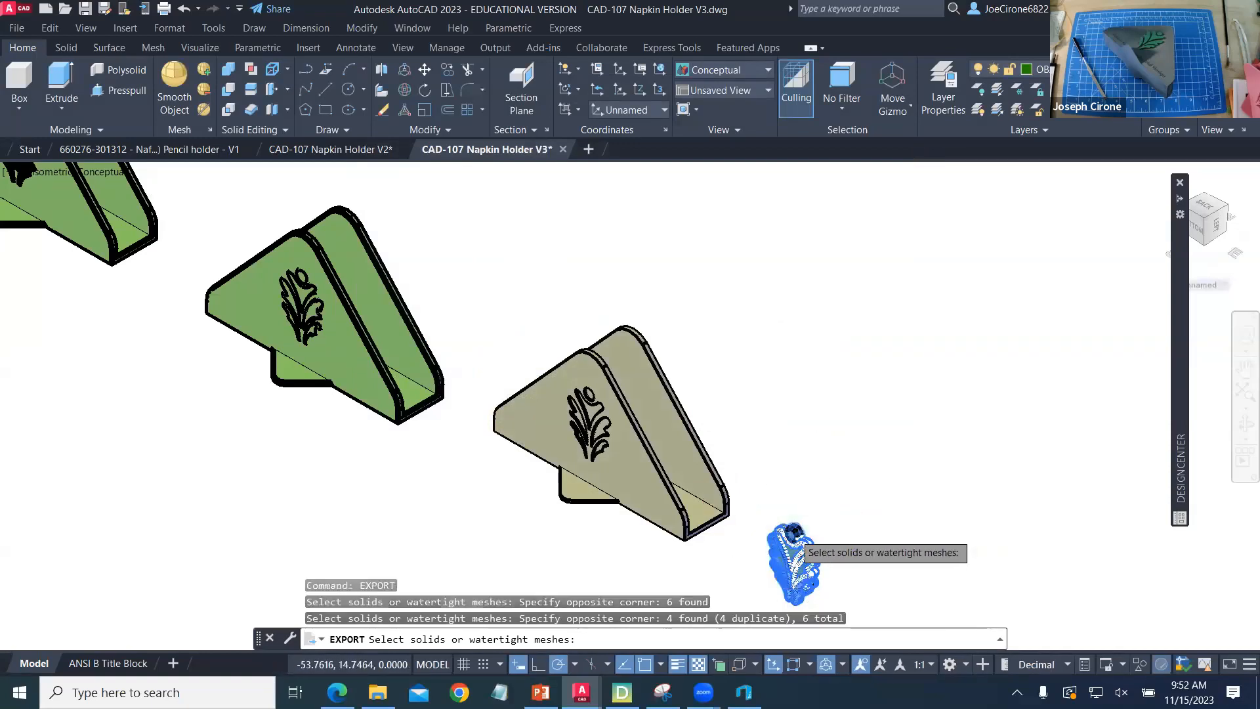
{"action": "scroll", "coordinate": [801, 551], "scroll_direction": "up", "scroll_amount": 5}
{"action": "left_click", "coordinate": [804, 545]}
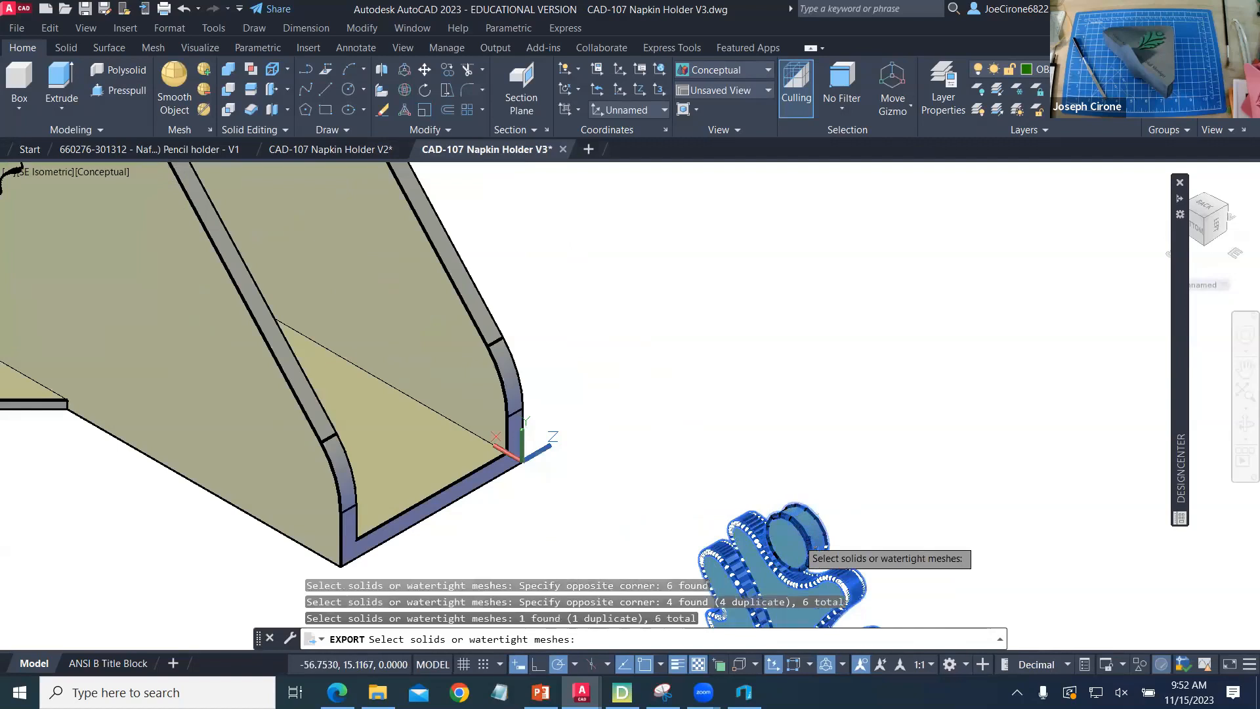
{"action": "scroll", "coordinate": [836, 458], "scroll_direction": "down", "scroll_amount": 2}
{"action": "scroll", "coordinate": [835, 459], "scroll_direction": "down", "scroll_amount": 3}
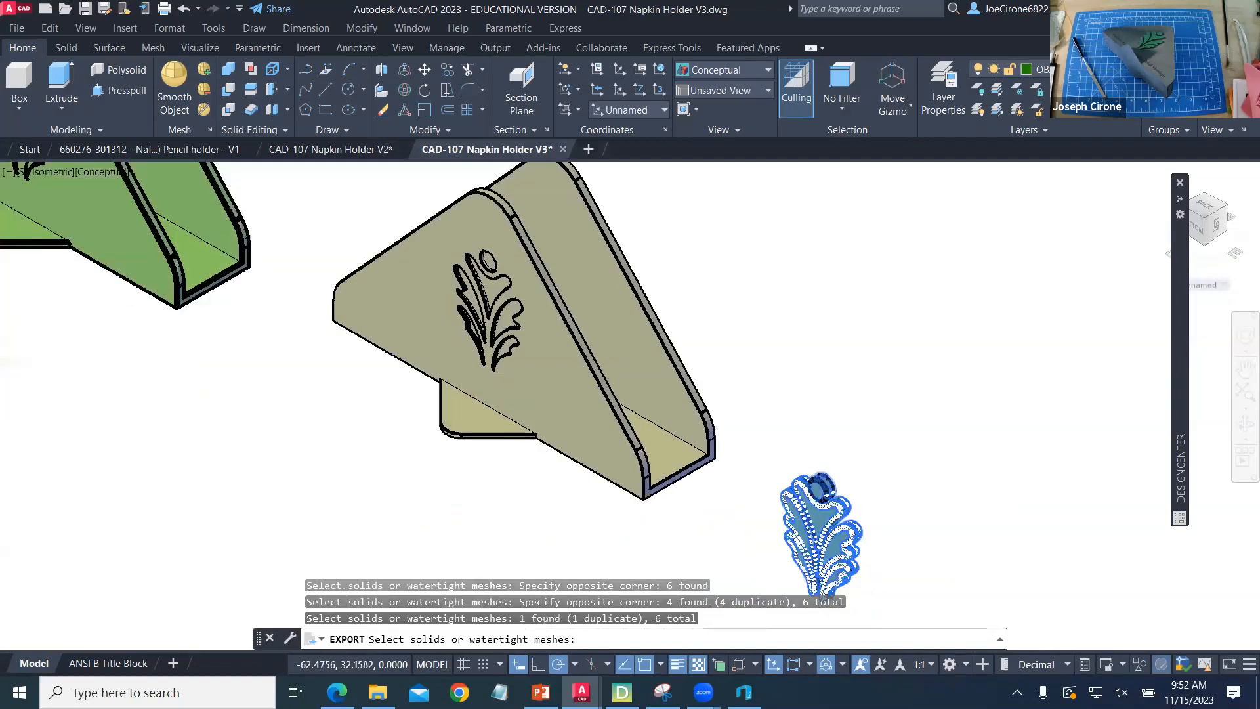
{"action": "middle_click_drag", "start_coordinate": [839, 471], "coordinate": [789, 395]}
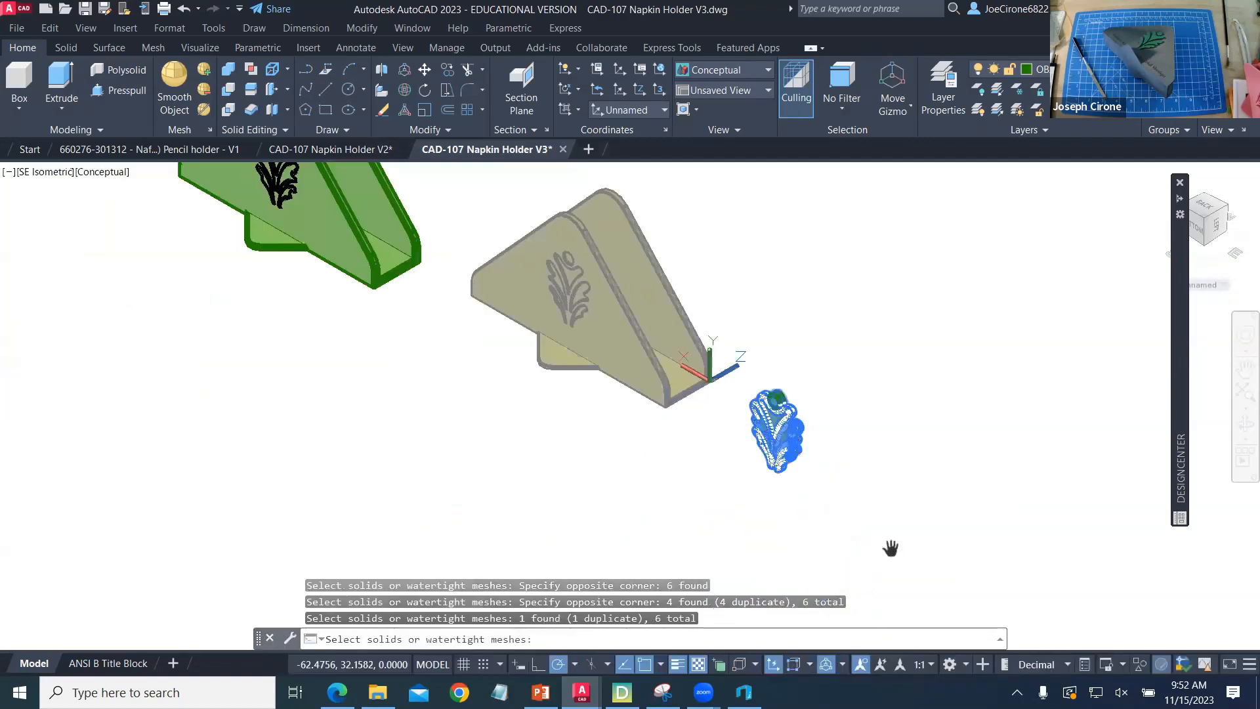
{"action": "middle_click_drag", "start_coordinate": [849, 432], "coordinate": [819, 494]}
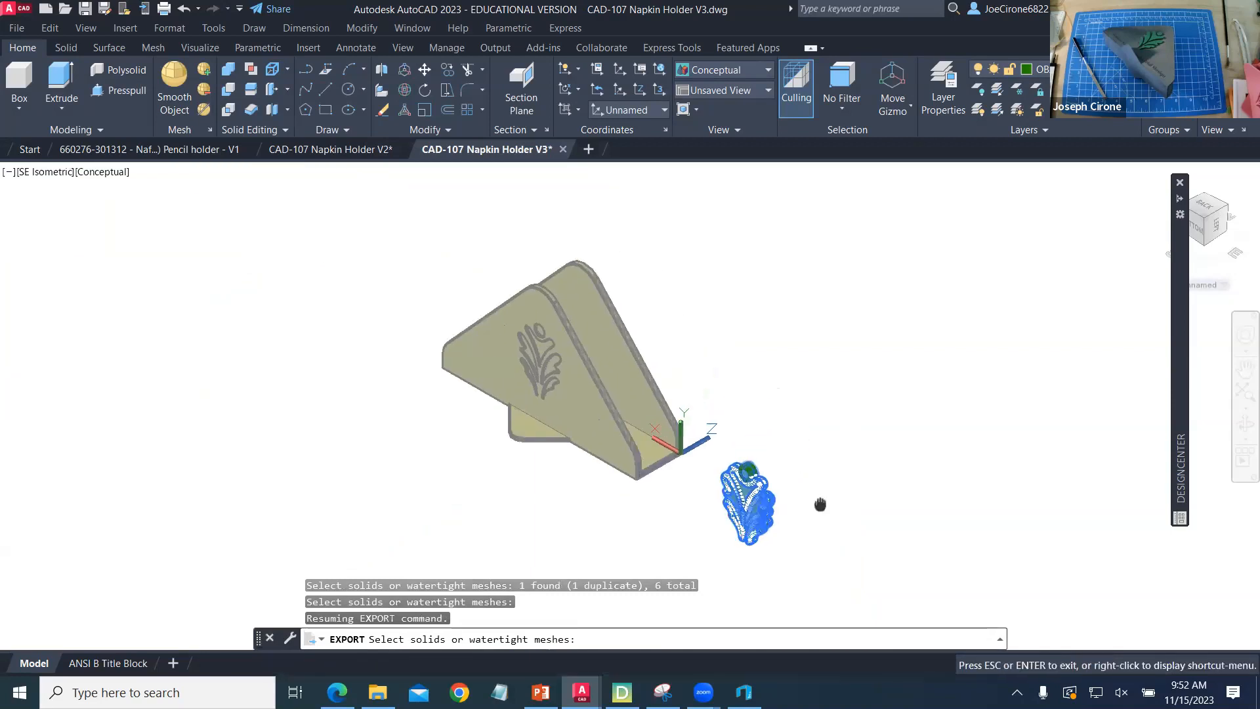
{"action": "left_click", "coordinate": [804, 439]}
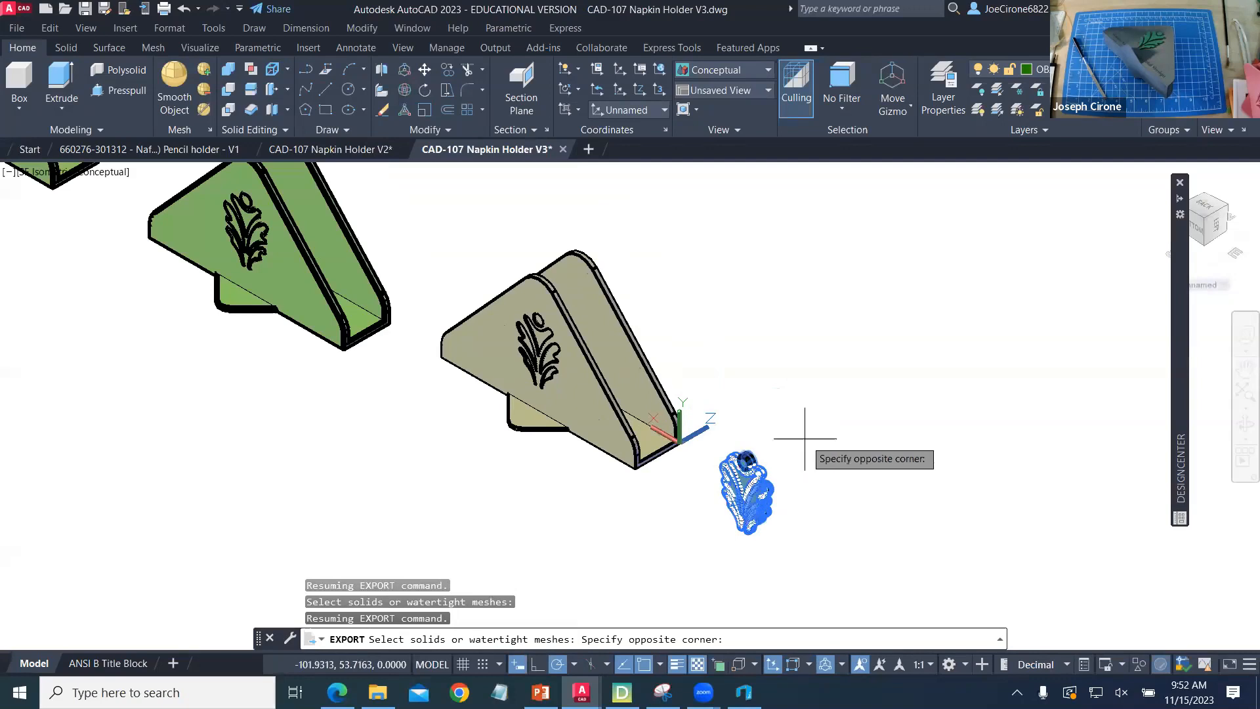
{"action": "left_click", "coordinate": [736, 540]}
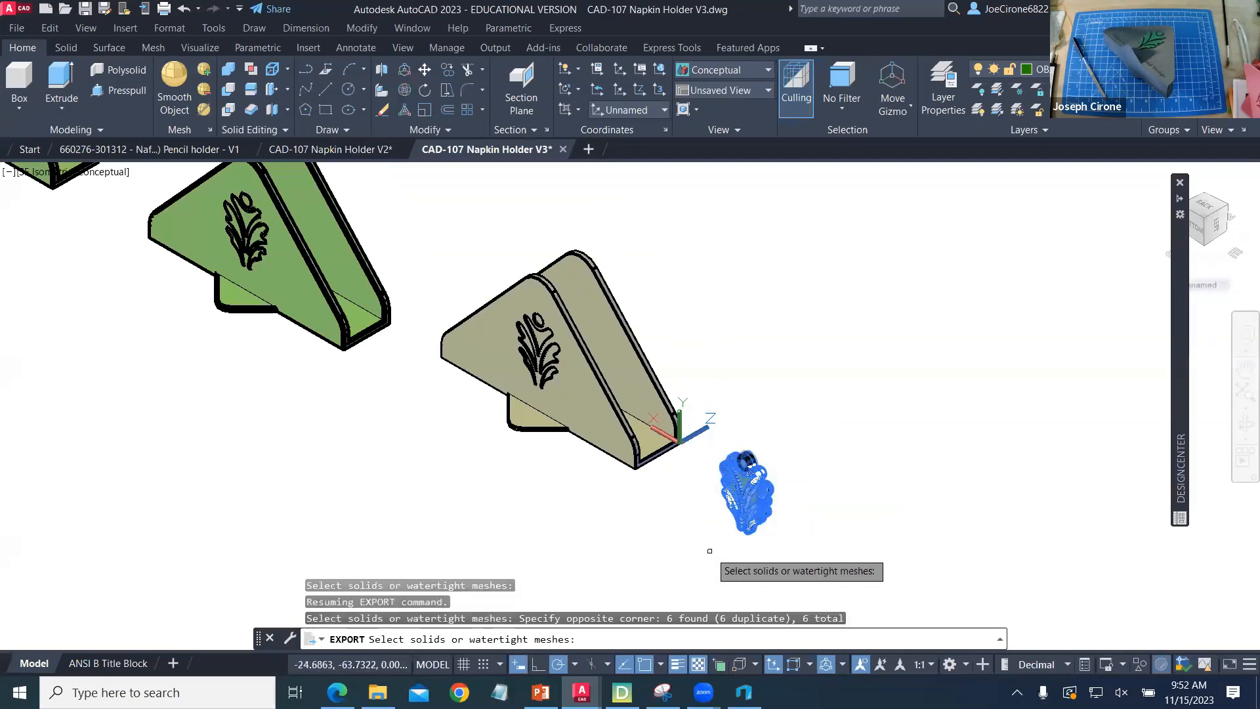
{"action": "key", "text": "Return"}
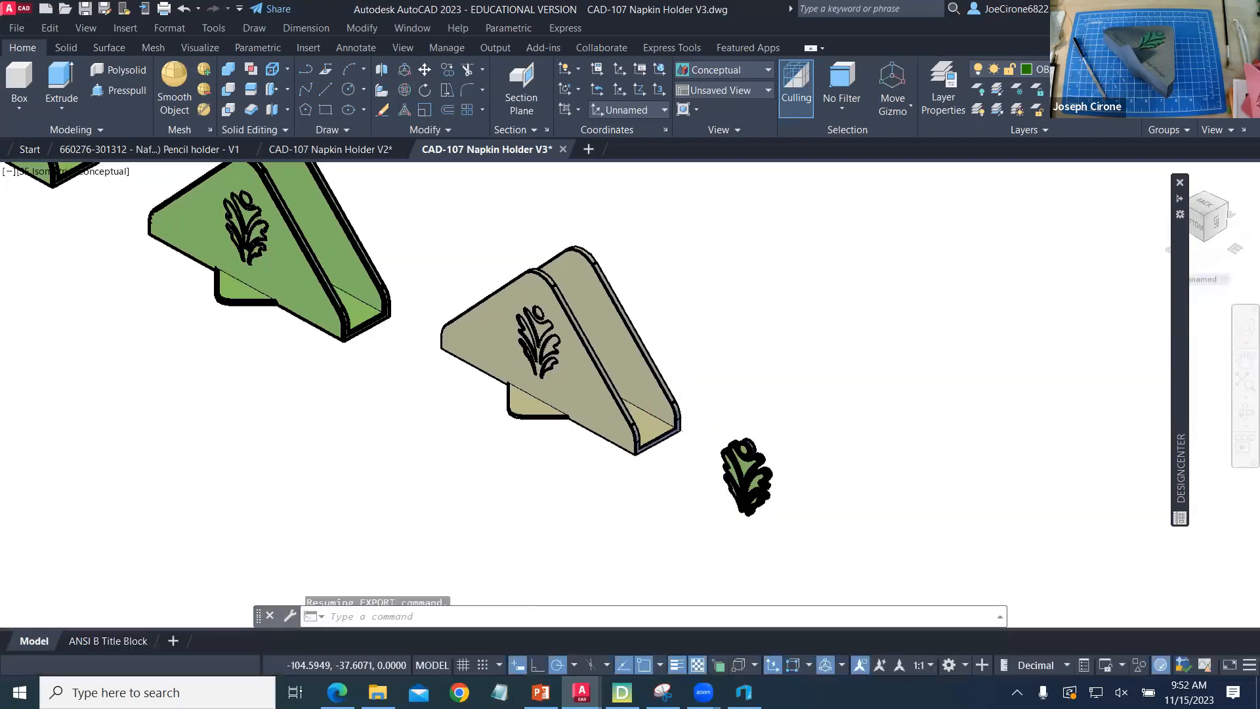
- Start another lithography STL export and set its save location to the Downloads folder of This PC
{"action": "type", "text": "EXPORT"}
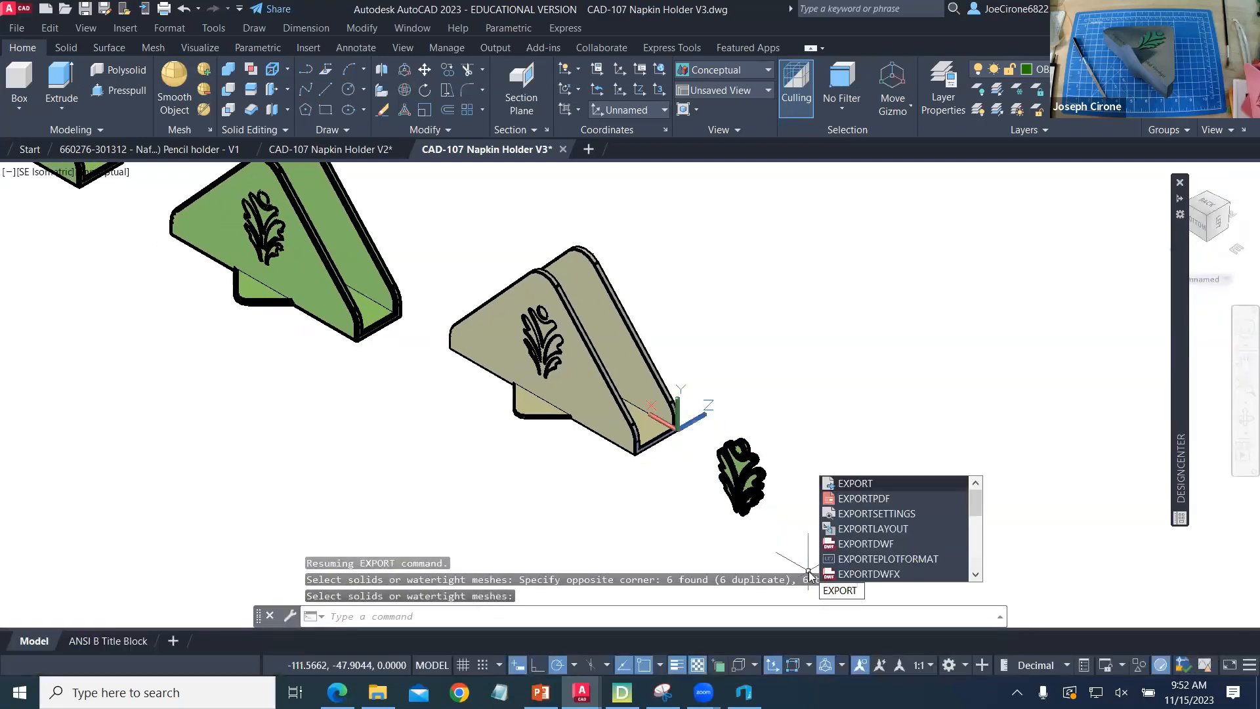
{"action": "key", "text": "Return"}
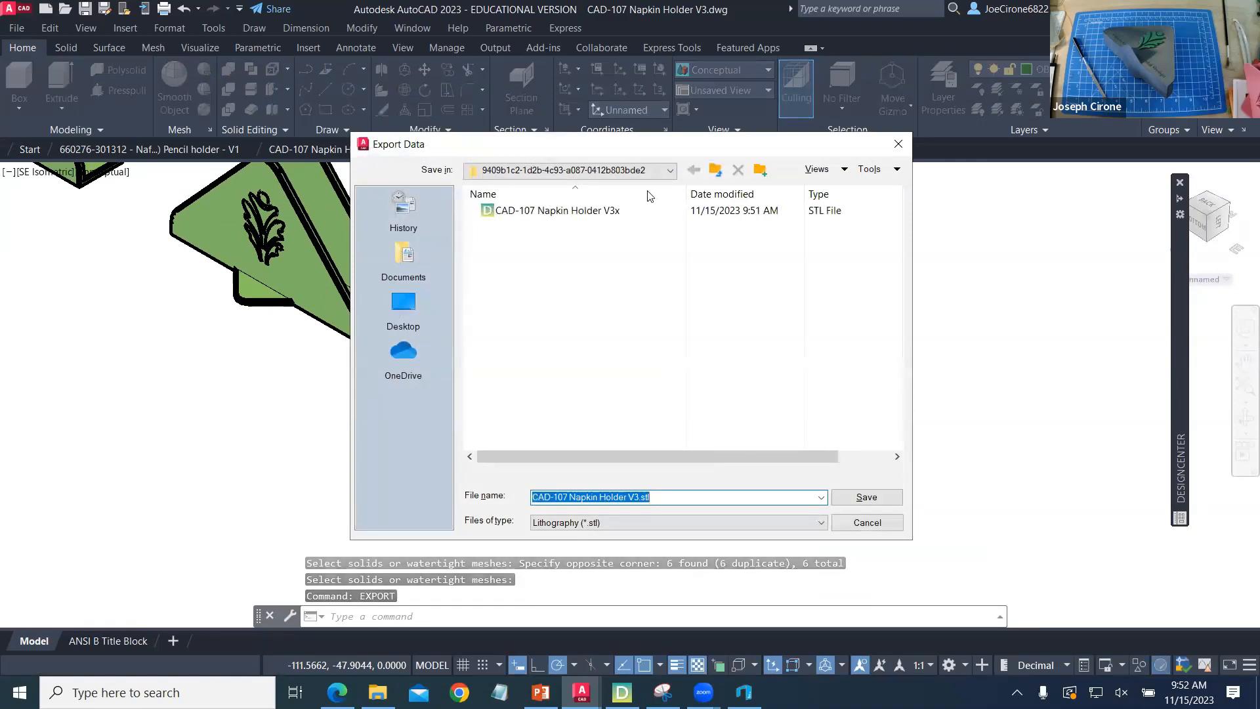
{"action": "left_click", "coordinate": [654, 170]}
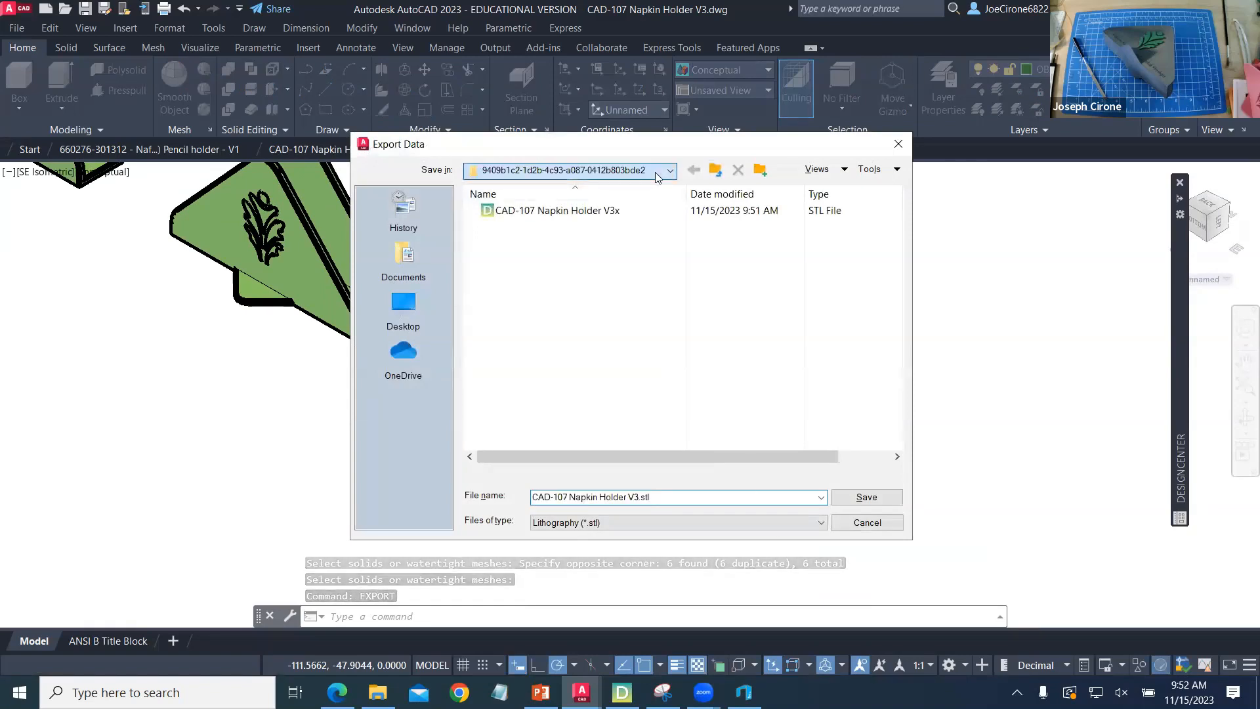
{"action": "scroll", "coordinate": [578, 289], "scroll_direction": "up", "scroll_amount": 2}
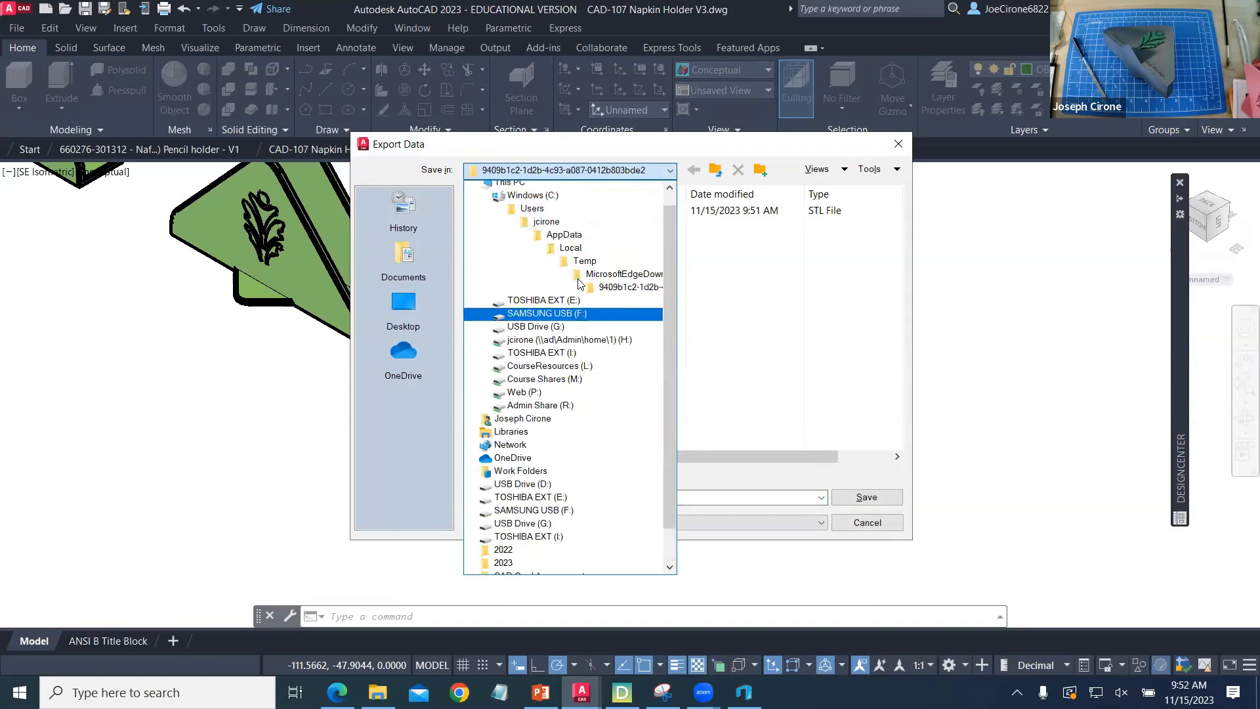
{"action": "left_click", "coordinate": [561, 201]}
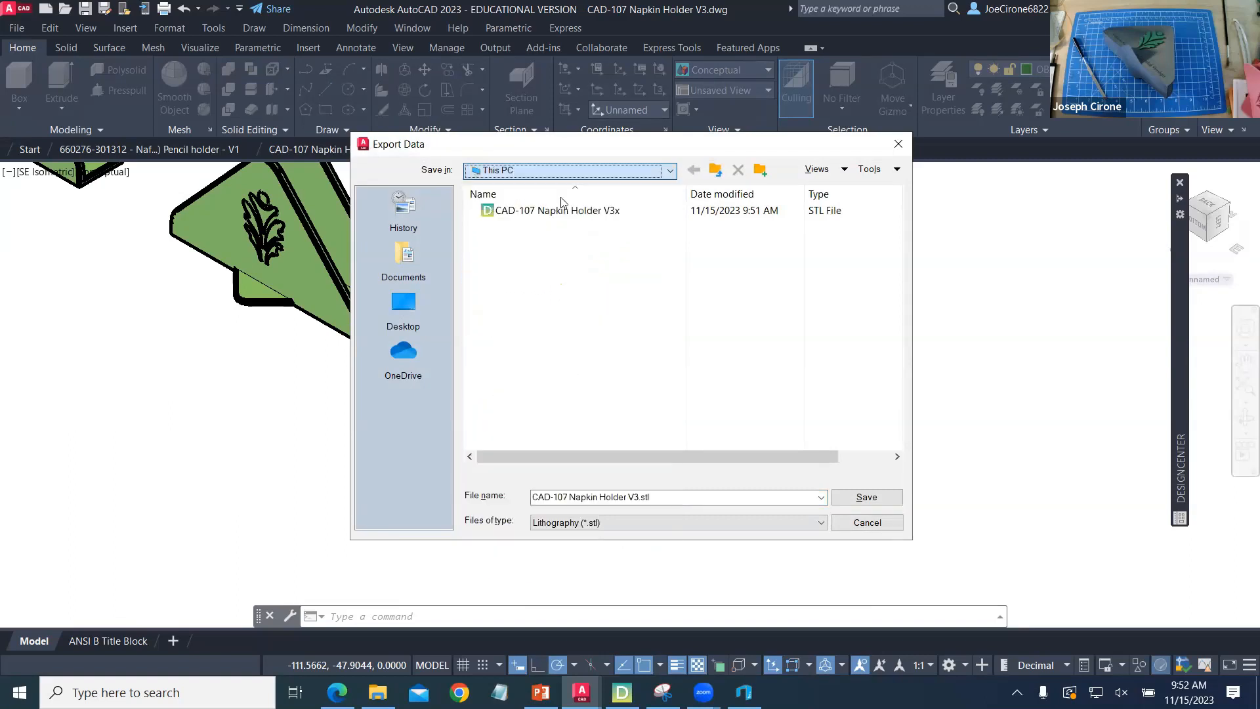
{"action": "left_click", "coordinate": [531, 276]}
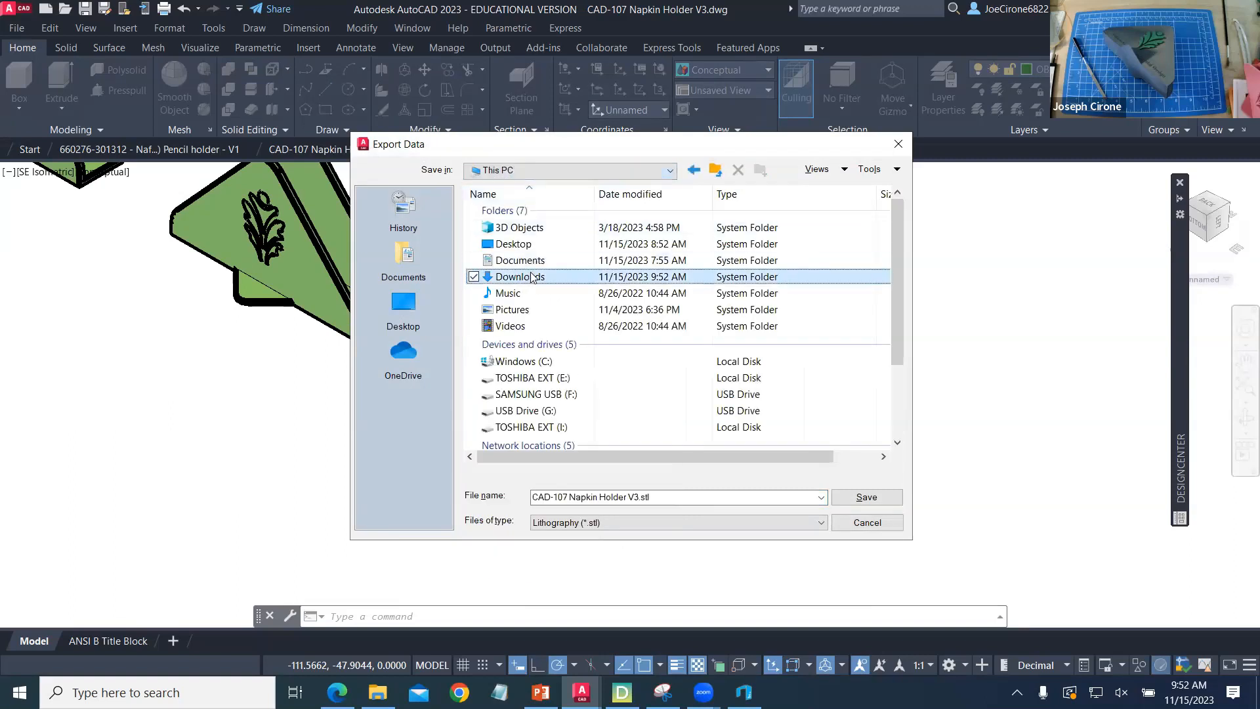
{"action": "double_click", "coordinate": [535, 277]}
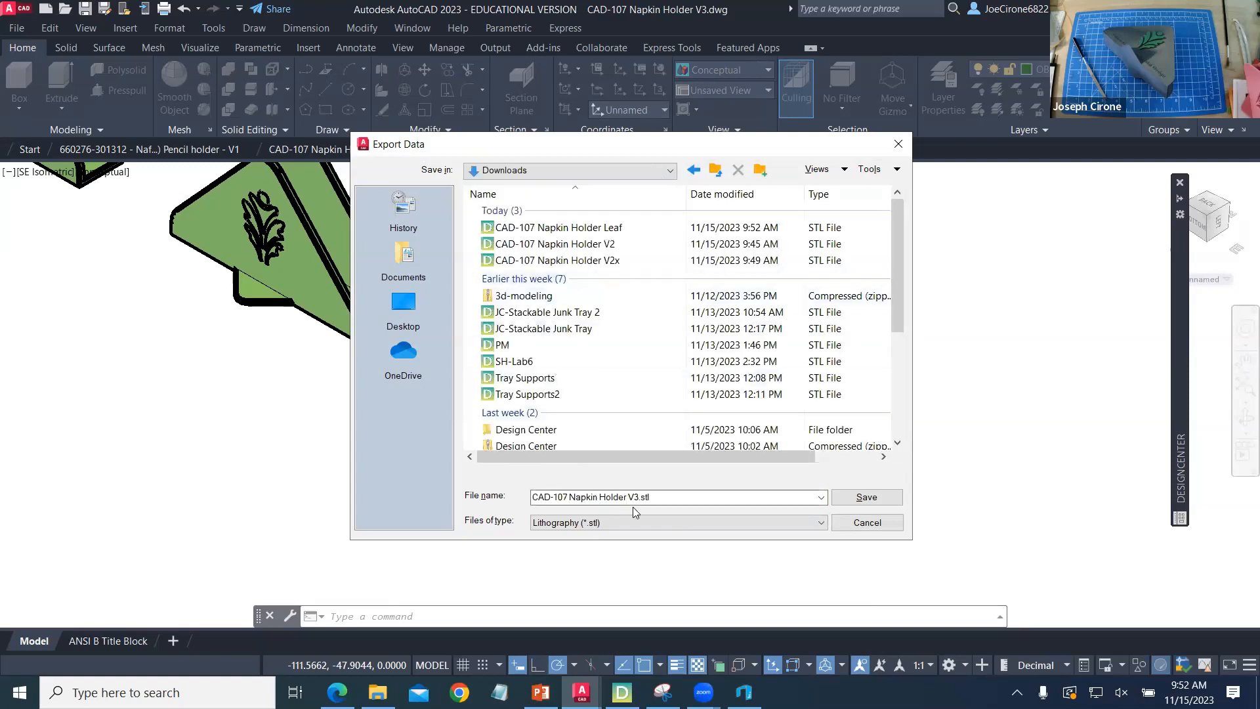
- Name the STL file CAD-107 Napkin Holder x and export the gray napkin holder solid to it
{"action": "left_click", "coordinate": [668, 501]}
{"action": "left_click", "coordinate": [676, 497]}
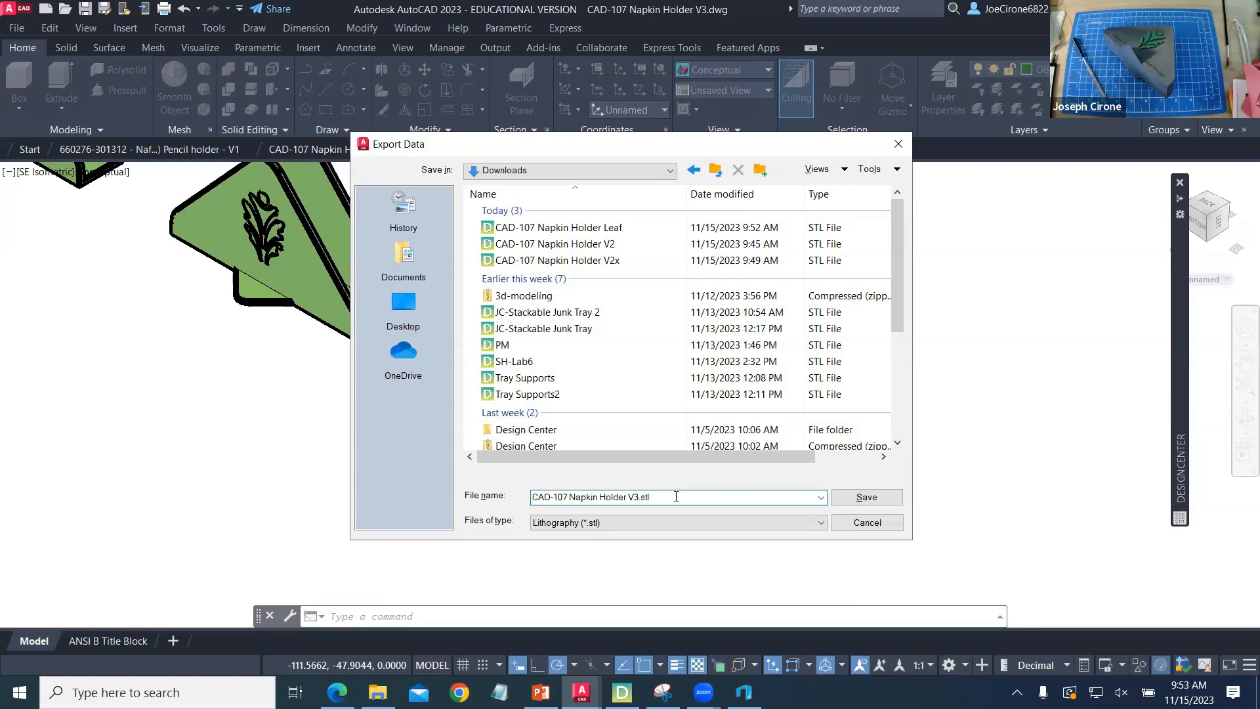
{"action": "key", "text": "BackSpace"}
{"action": "key", "text": "BackSpace"}
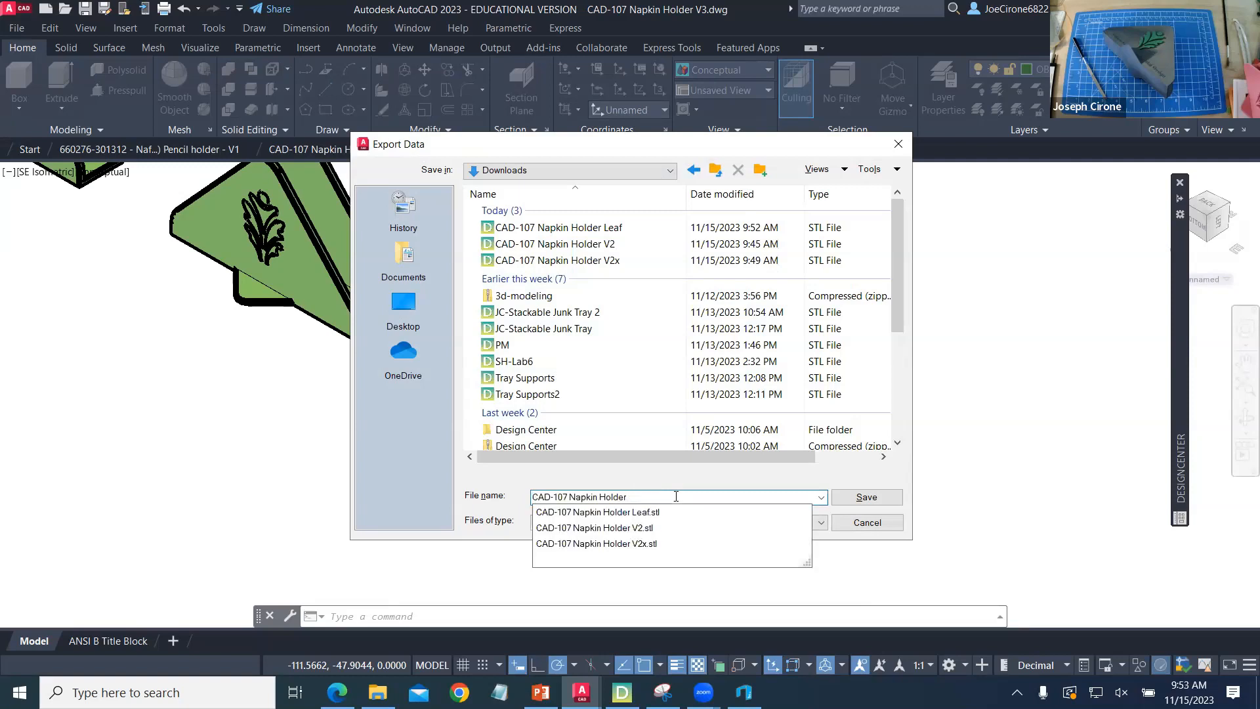
{"action": "type", "text": "x"}
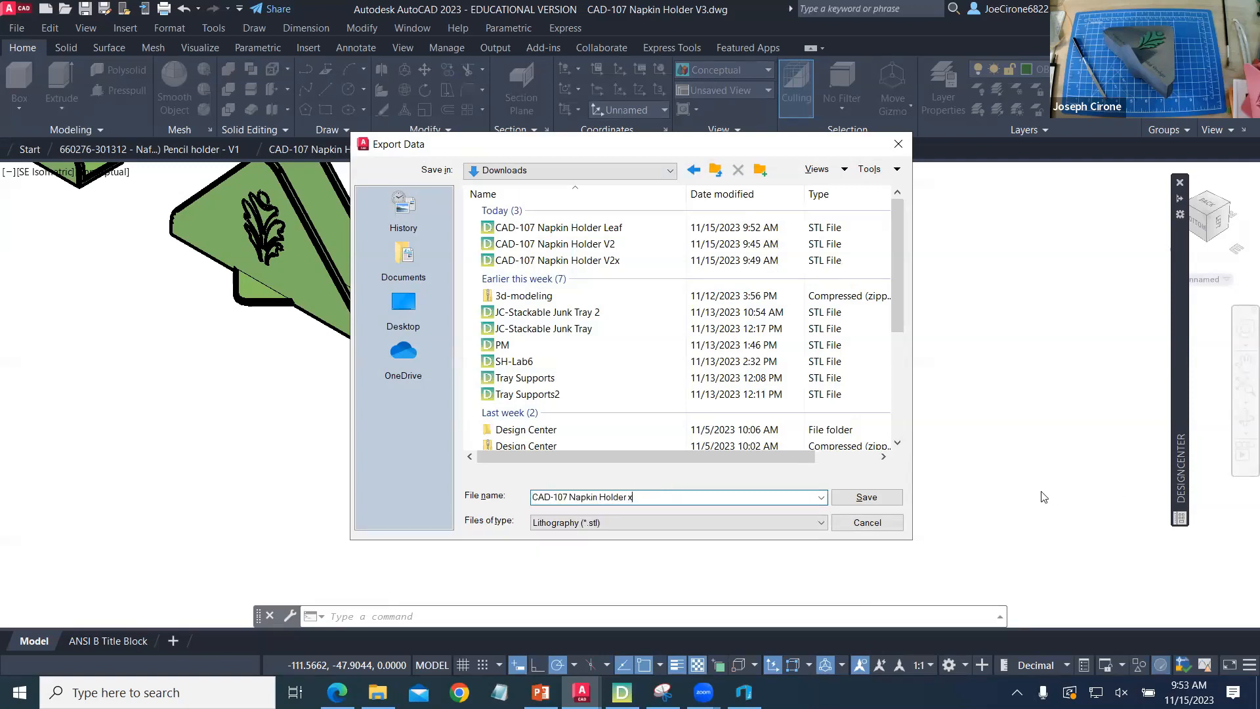
{"action": "left_click", "coordinate": [869, 499]}
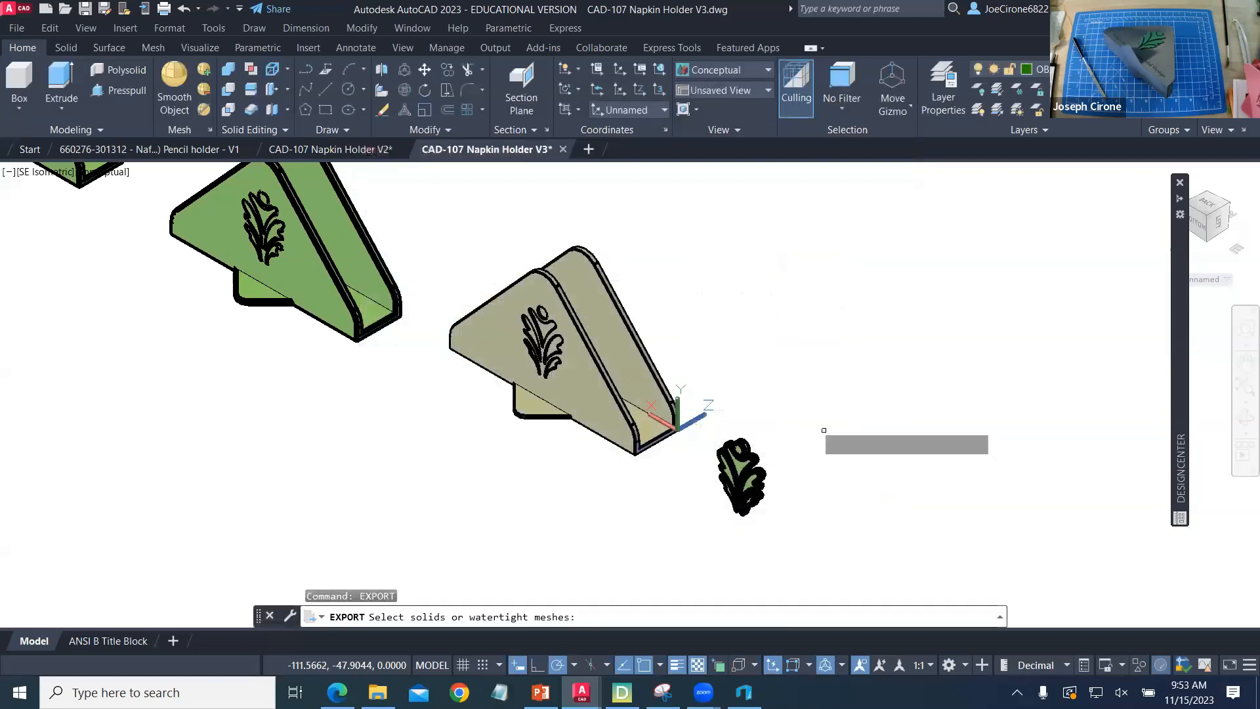
{"action": "left_click", "coordinate": [560, 309]}
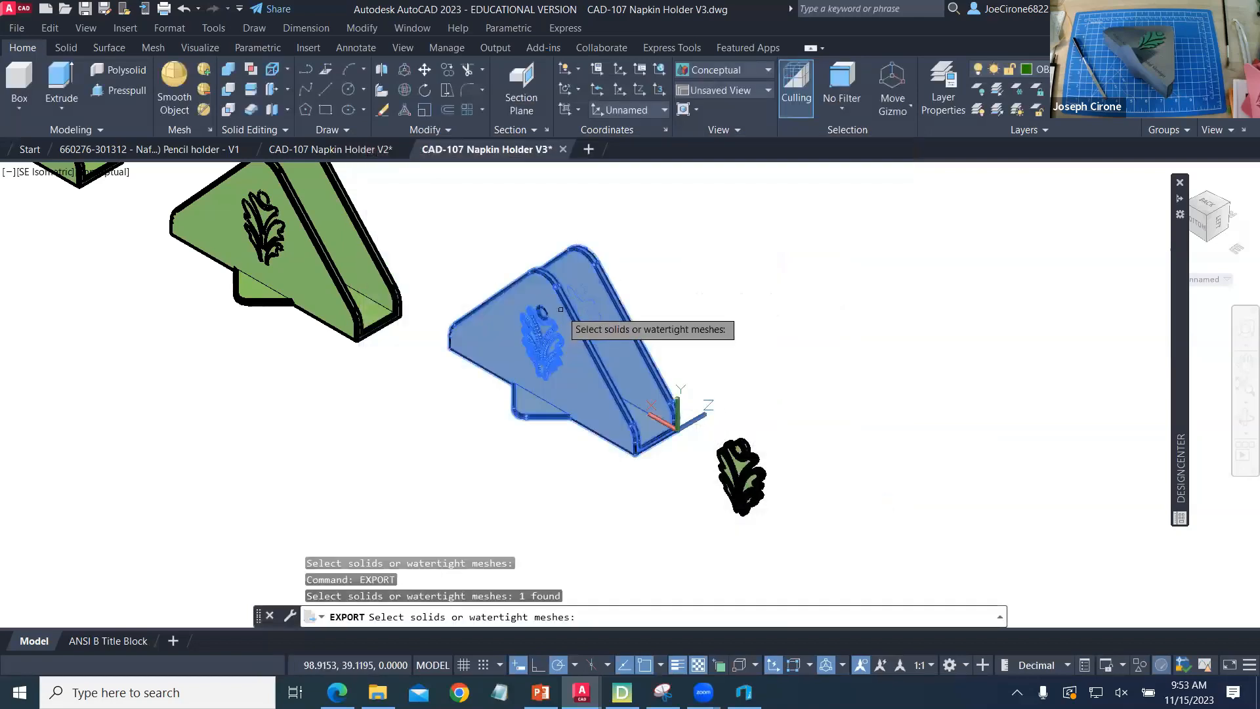
{"action": "key", "text": "Return"}
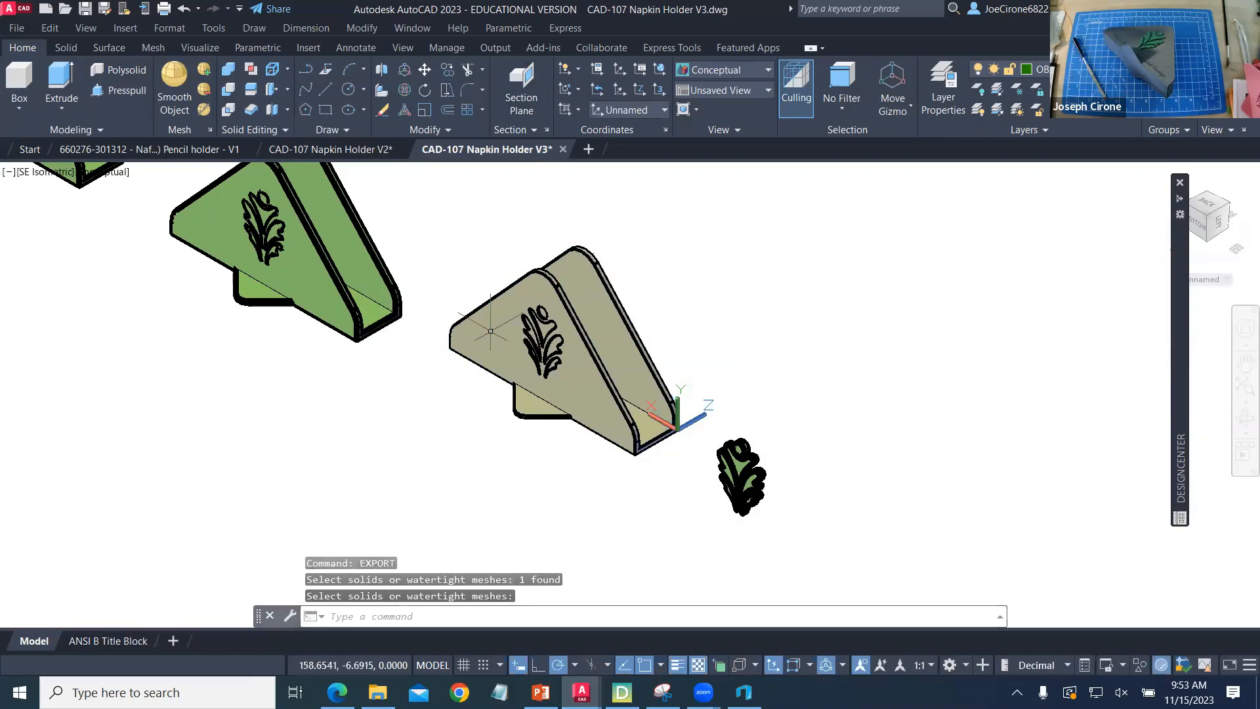
- Switch to Dremel DigiLab 3D Slicer and load CAD-107 Napkin Holder x from the Downloads folder
{"action": "left_click", "coordinate": [621, 691]}
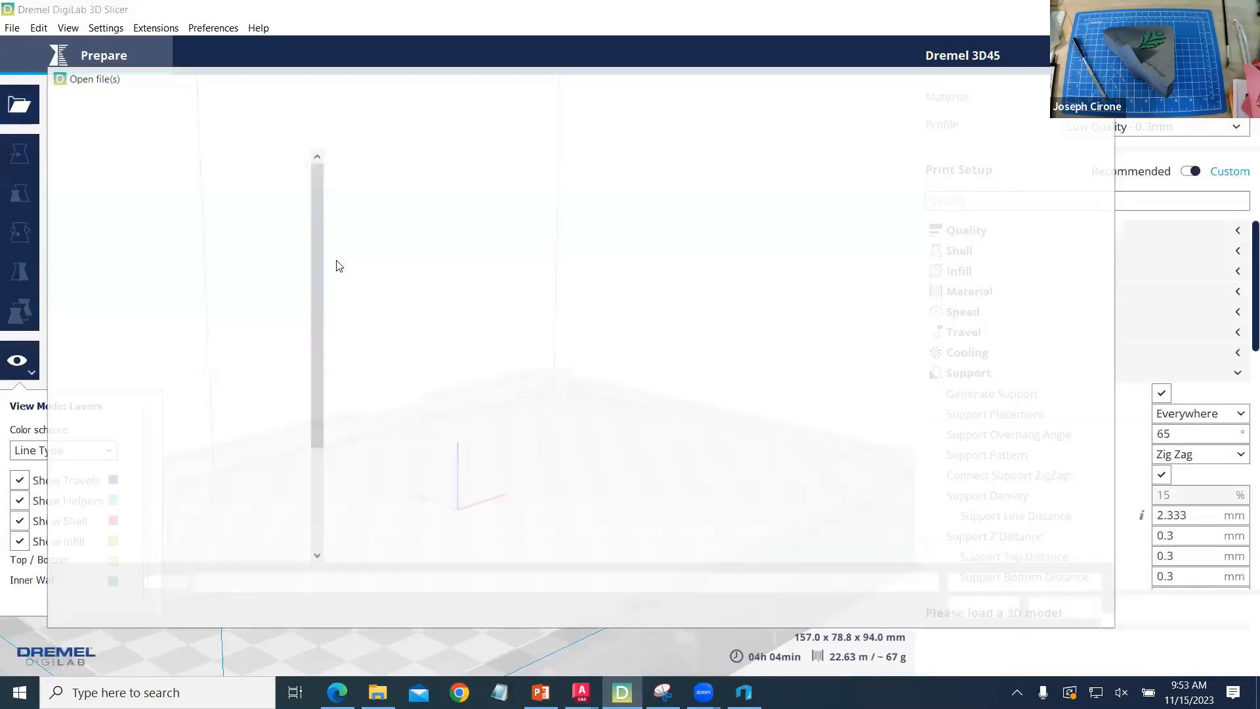
{"action": "left_click", "coordinate": [441, 204]}
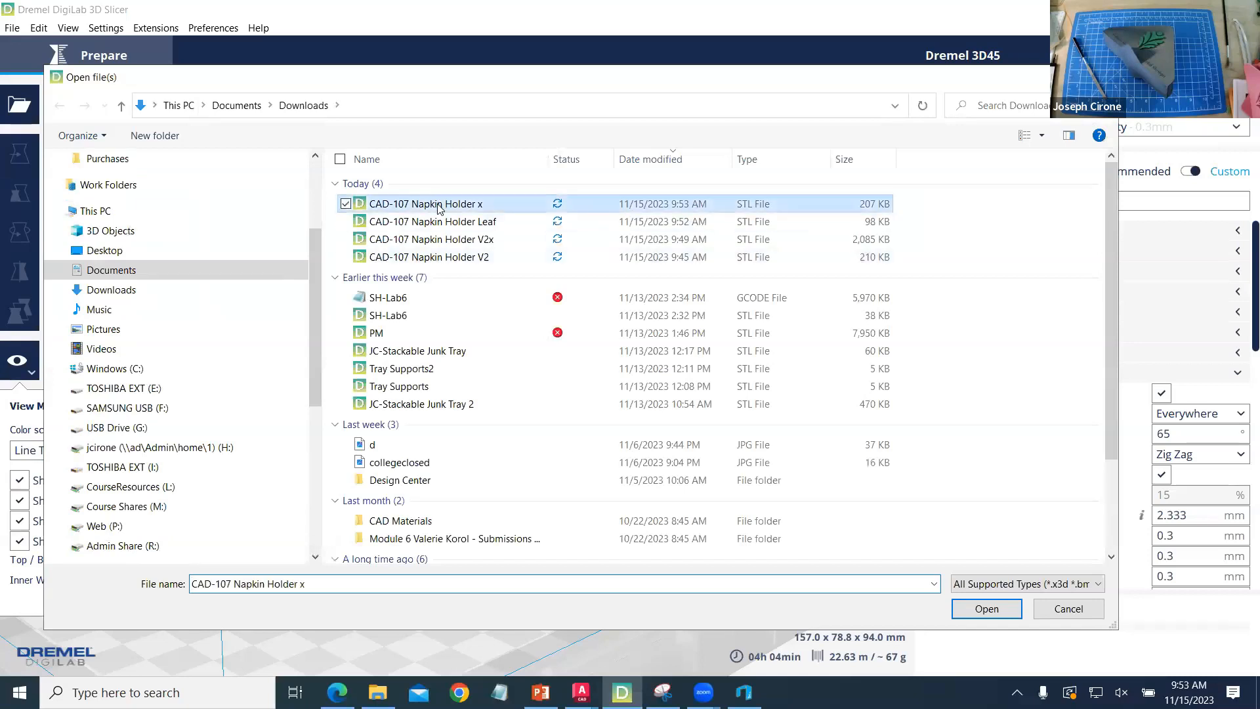
{"action": "key", "text": "Return"}
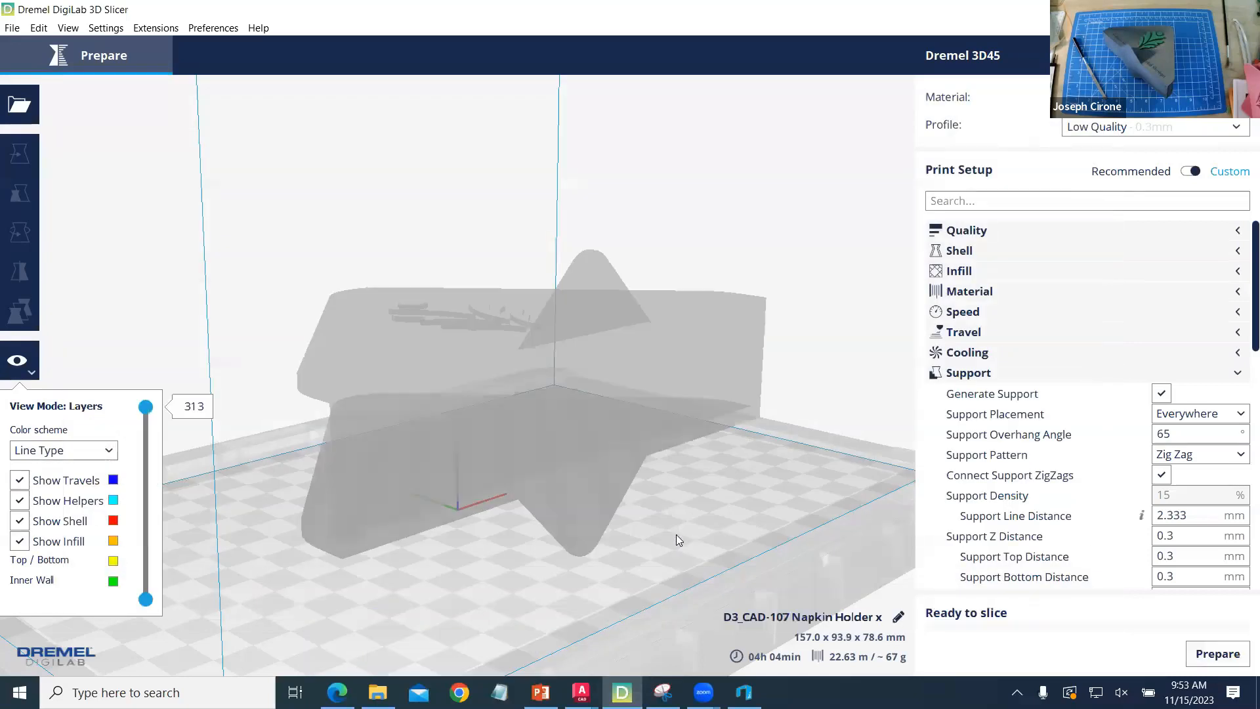
- Rotate the napkin holder with snap rotation so it stands upright with its base on the build plate
{"action": "scroll", "coordinate": [459, 466], "scroll_direction": "down", "scroll_amount": 5}
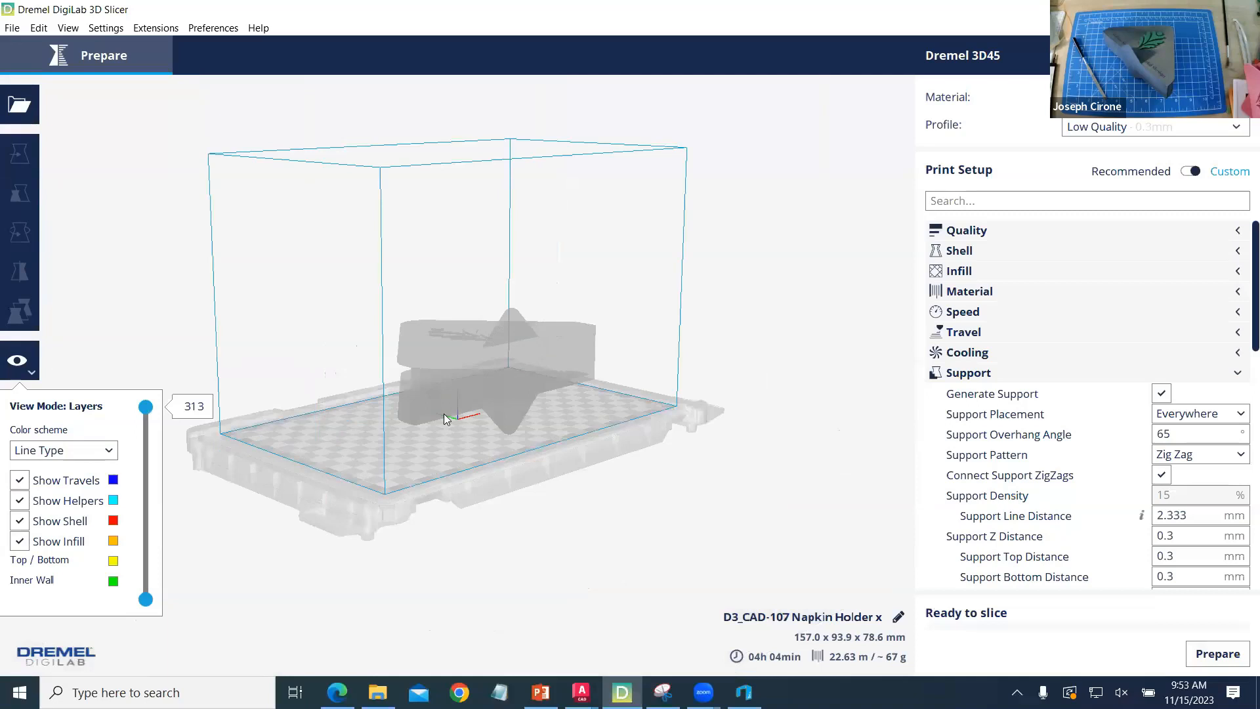
{"action": "left_click", "coordinate": [444, 413]}
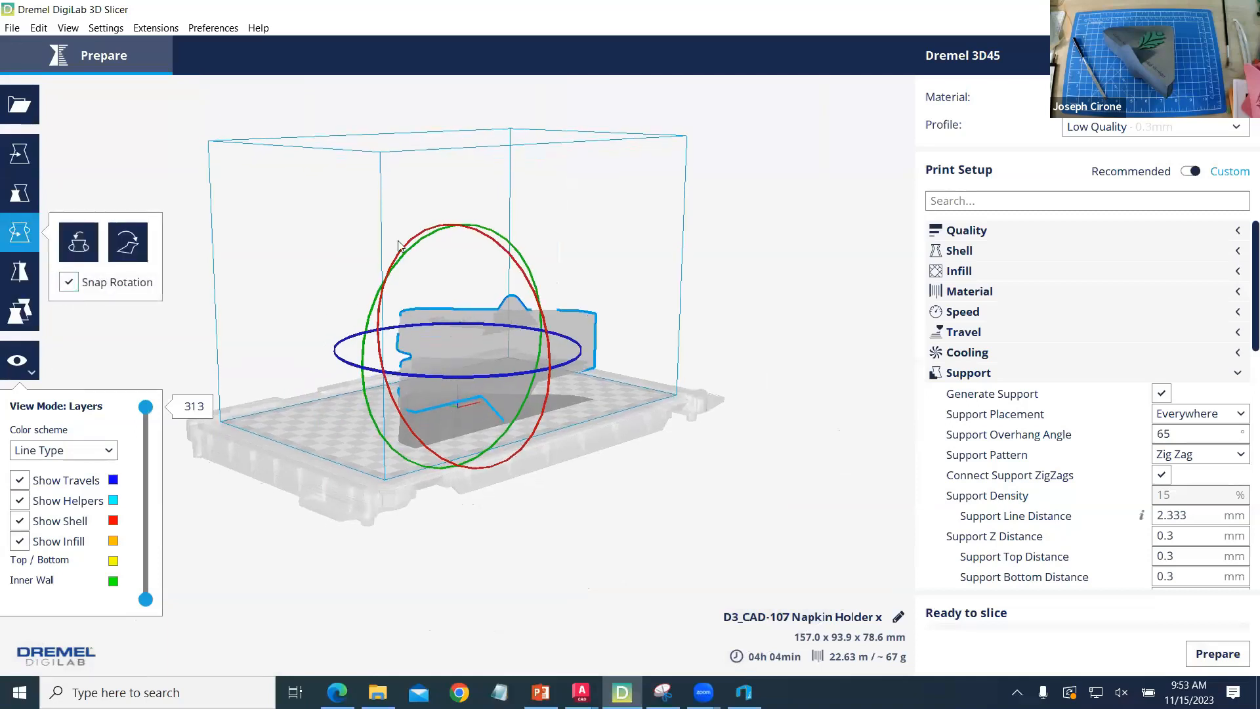
{"action": "right_click_drag", "start_coordinate": [359, 284], "coordinate": [418, 320]}
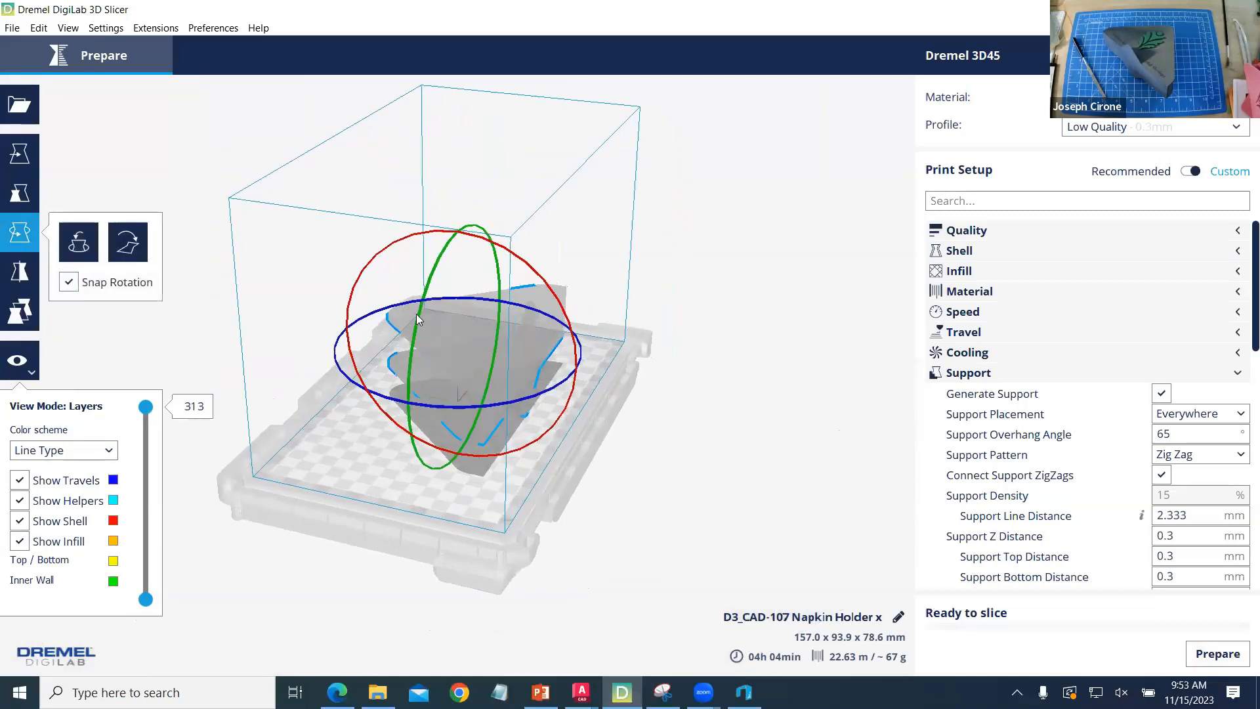
{"action": "left_click_drag", "start_coordinate": [415, 235], "coordinate": [565, 331]}
{"action": "right_click_drag", "start_coordinate": [603, 530], "coordinate": [376, 515]}
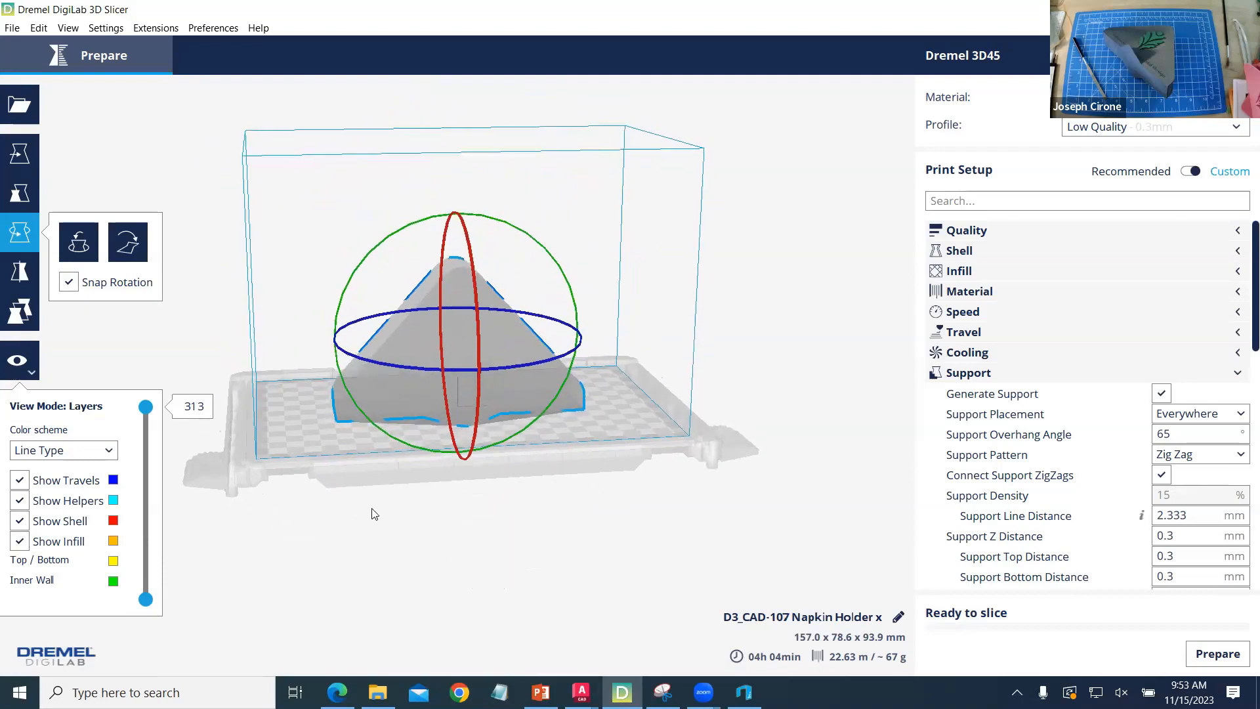
{"action": "left_click", "coordinate": [244, 451]}
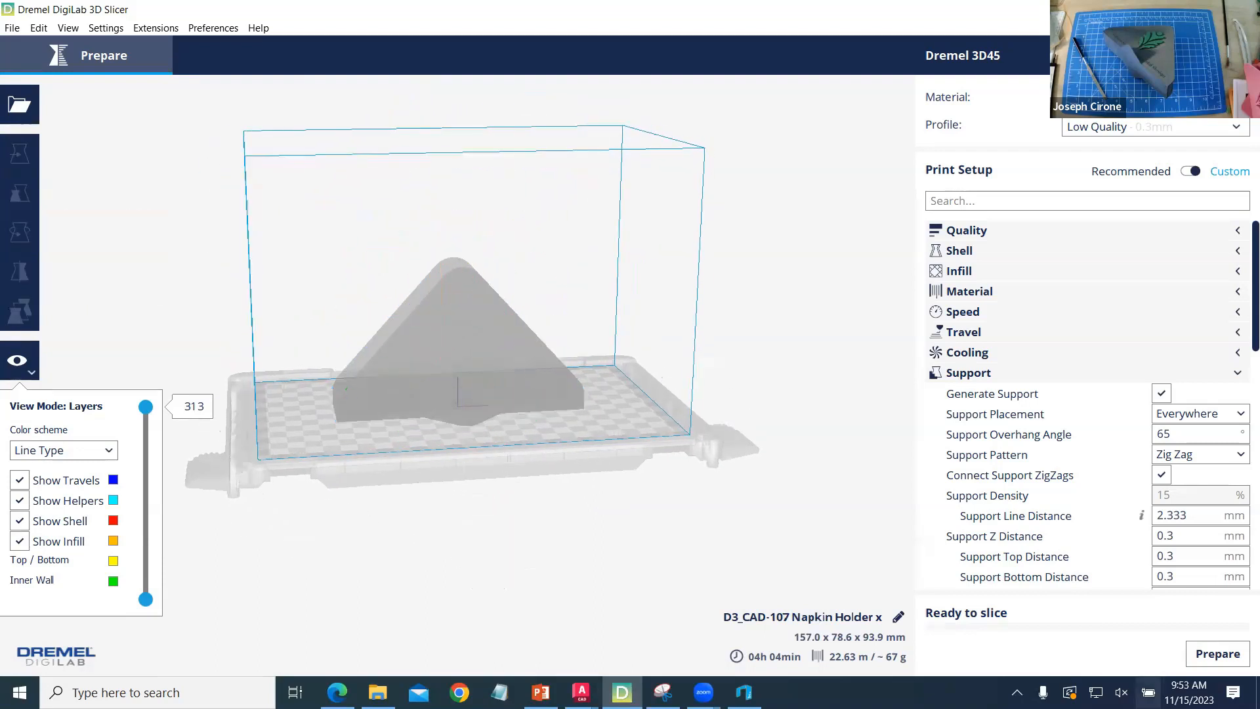
- Slice the upright napkin holder with support generation enabled and examine the supports in front of the leaf recess
{"action": "left_click", "coordinate": [1218, 655]}
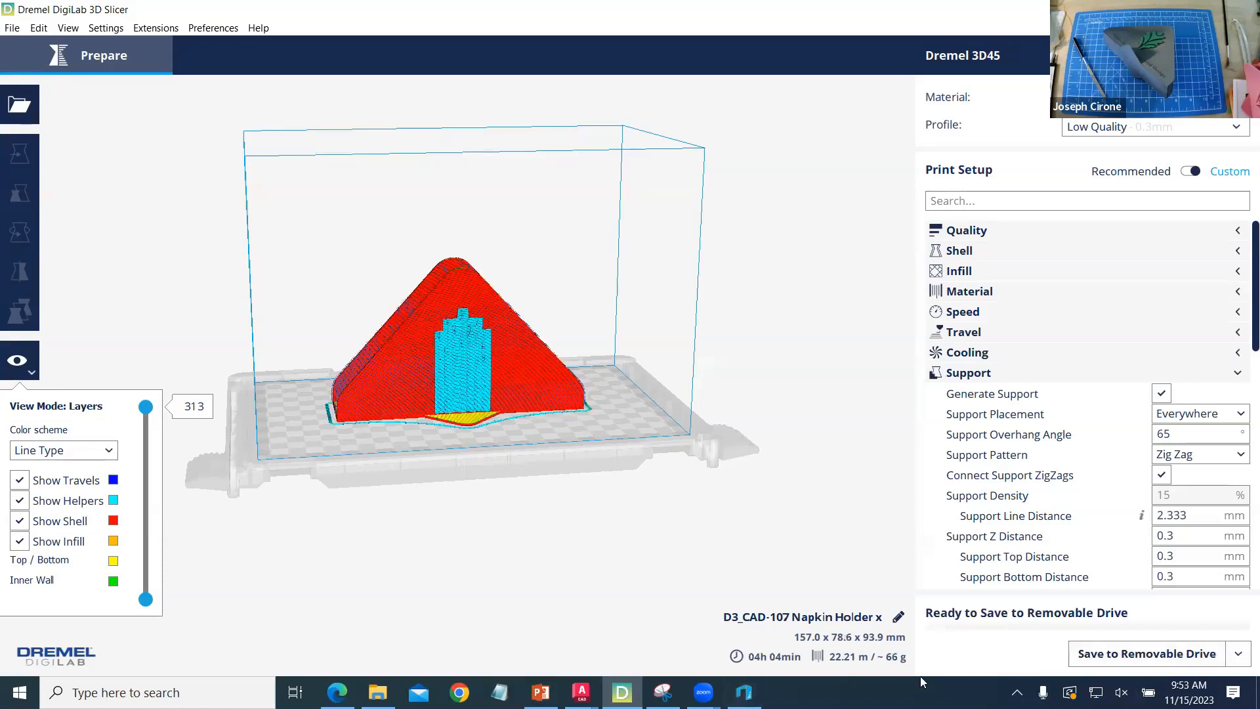
{"action": "right_click_drag", "start_coordinate": [502, 525], "coordinate": [452, 413]}
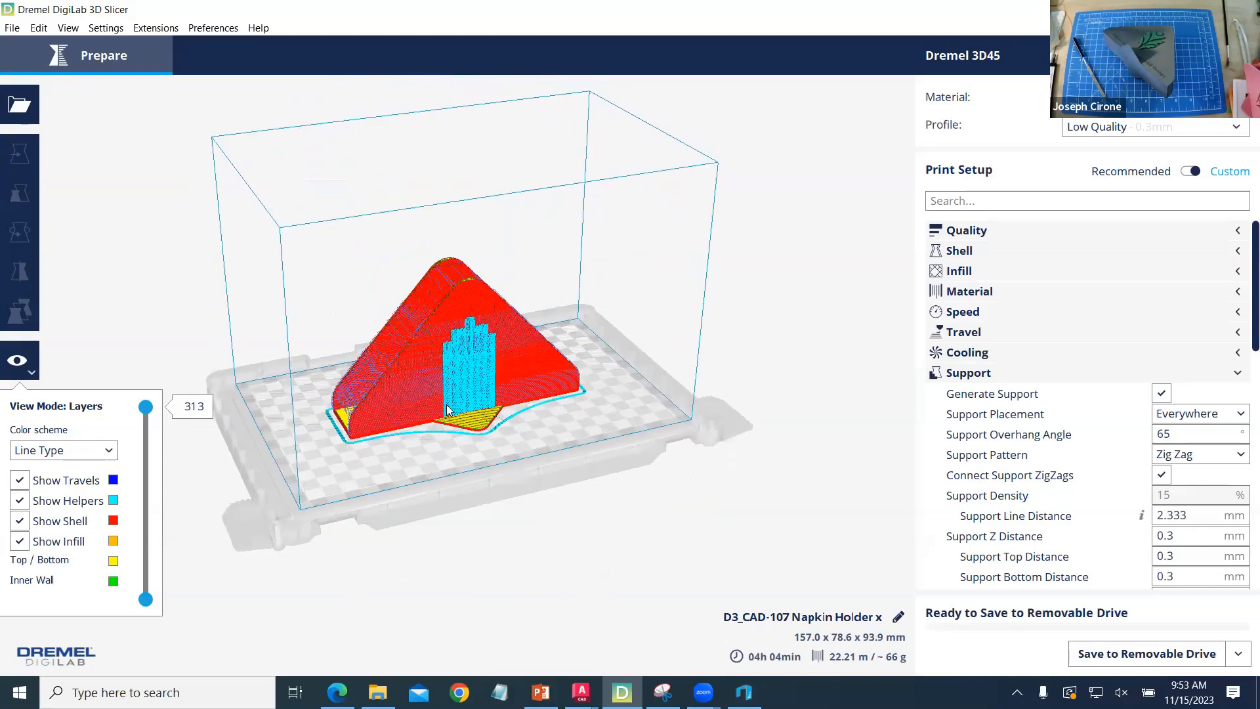
{"action": "scroll", "coordinate": [446, 404], "scroll_direction": "up", "scroll_amount": 10}
{"action": "scroll", "coordinate": [446, 404], "scroll_direction": "down", "scroll_amount": 5}
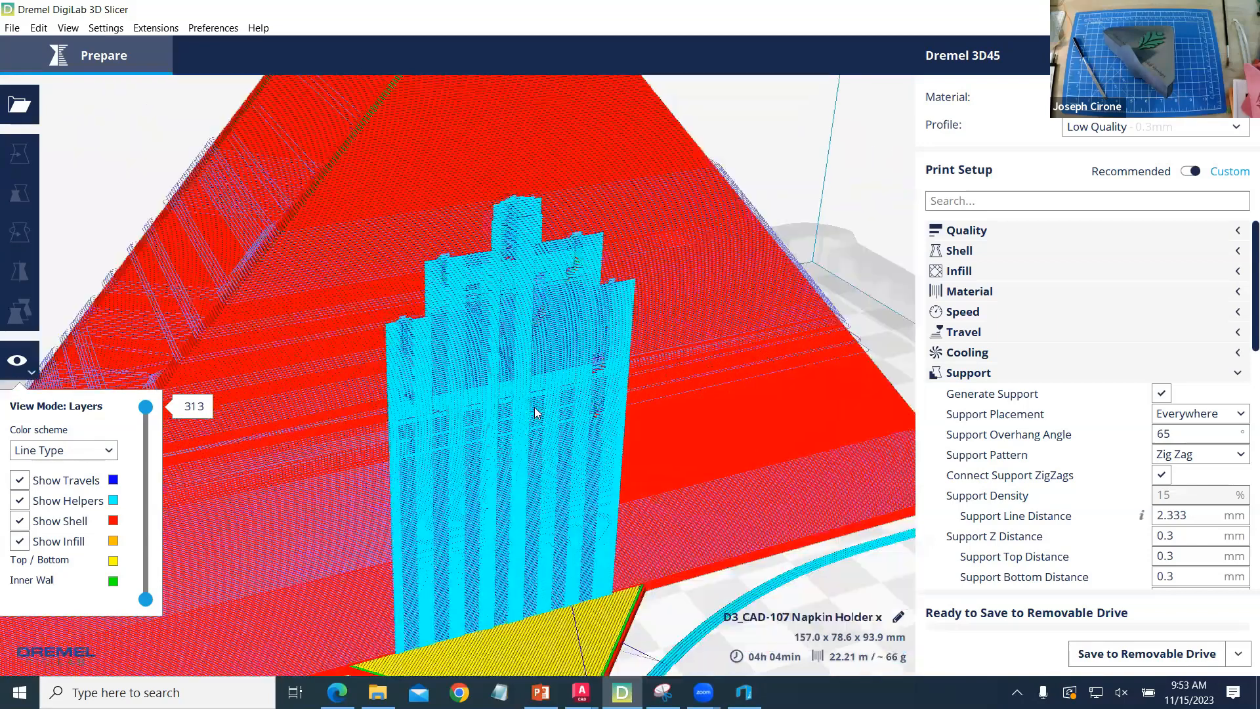
- Disable support generation, slice the napkin holder again, and inspect the leaf recess in the layer preview
{"action": "left_click", "coordinate": [1161, 393]}
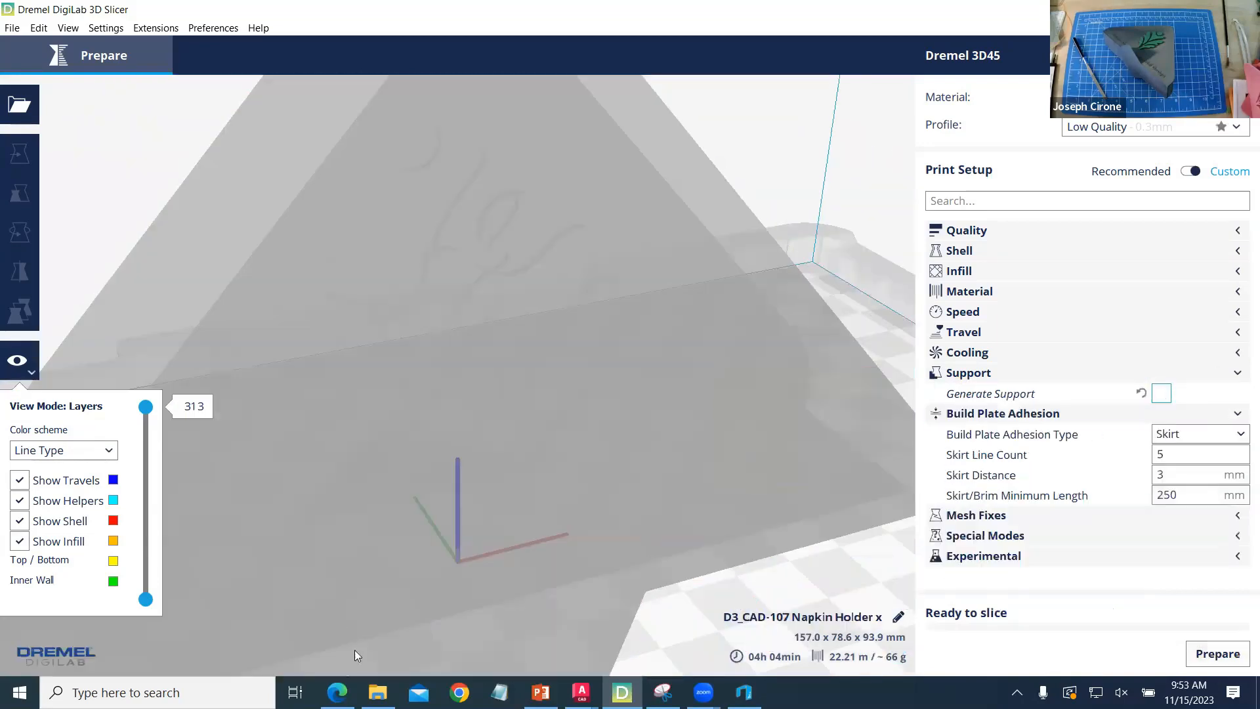
{"action": "left_click", "coordinate": [1206, 659]}
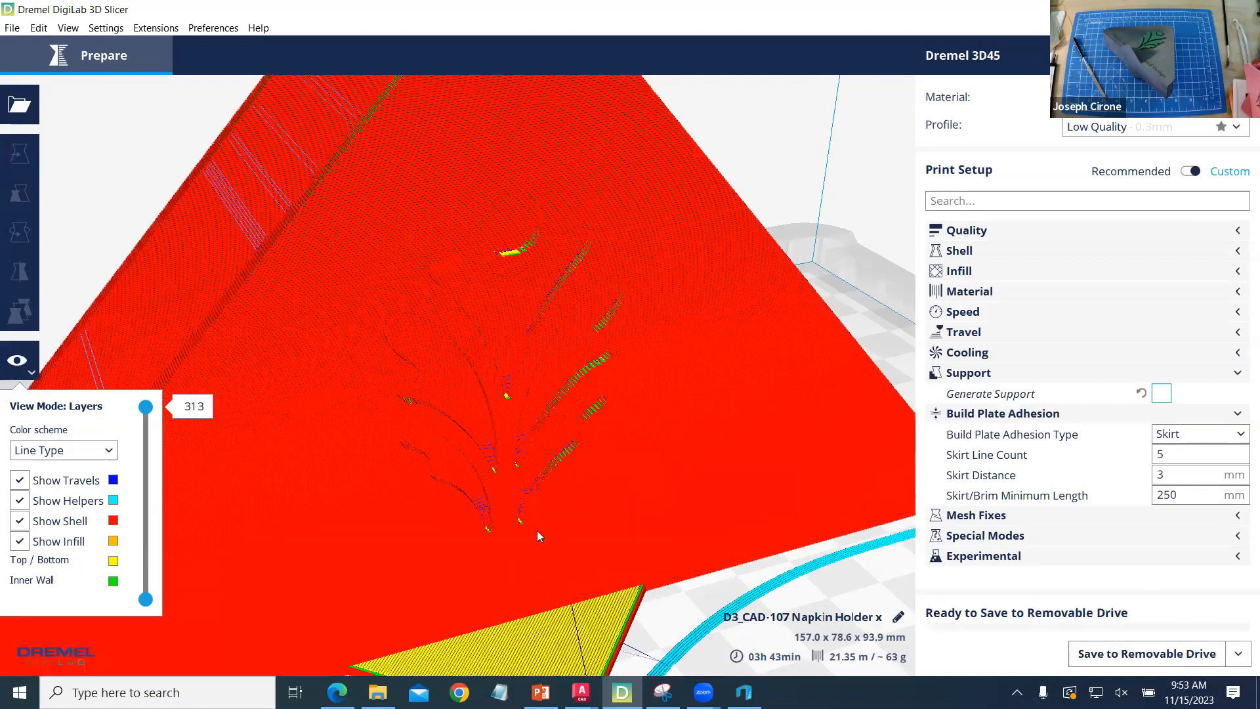
{"action": "scroll", "coordinate": [539, 326], "scroll_direction": "down", "scroll_amount": 5}
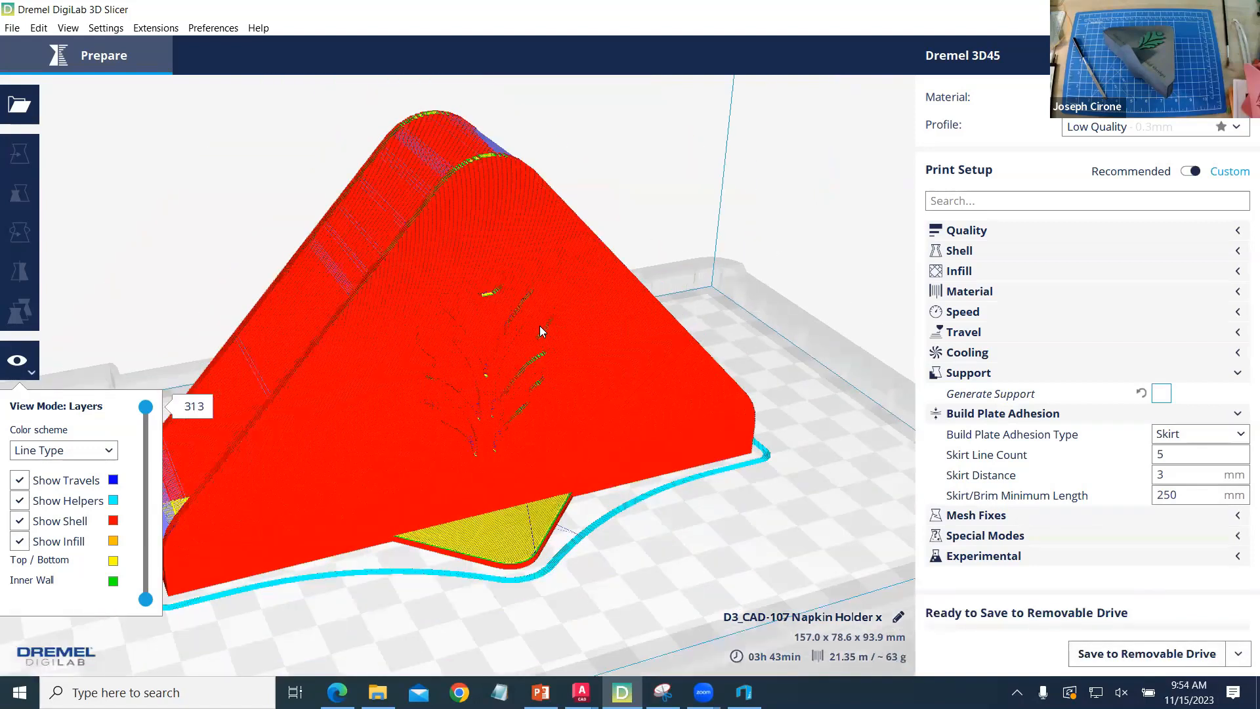
{"action": "scroll", "coordinate": [539, 325], "scroll_direction": "down", "scroll_amount": 2}
{"action": "scroll", "coordinate": [539, 331], "scroll_direction": "down", "scroll_amount": 2}
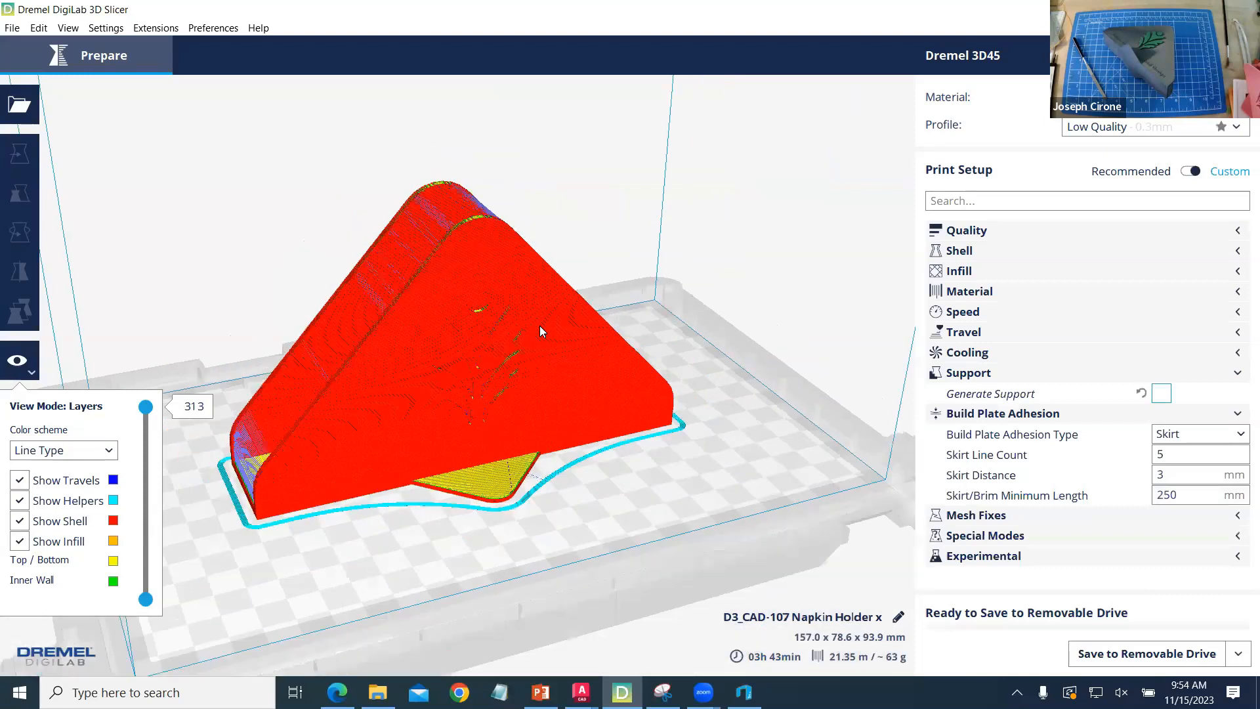
{"action": "right_click_drag", "start_coordinate": [539, 326], "coordinate": [740, 298]}
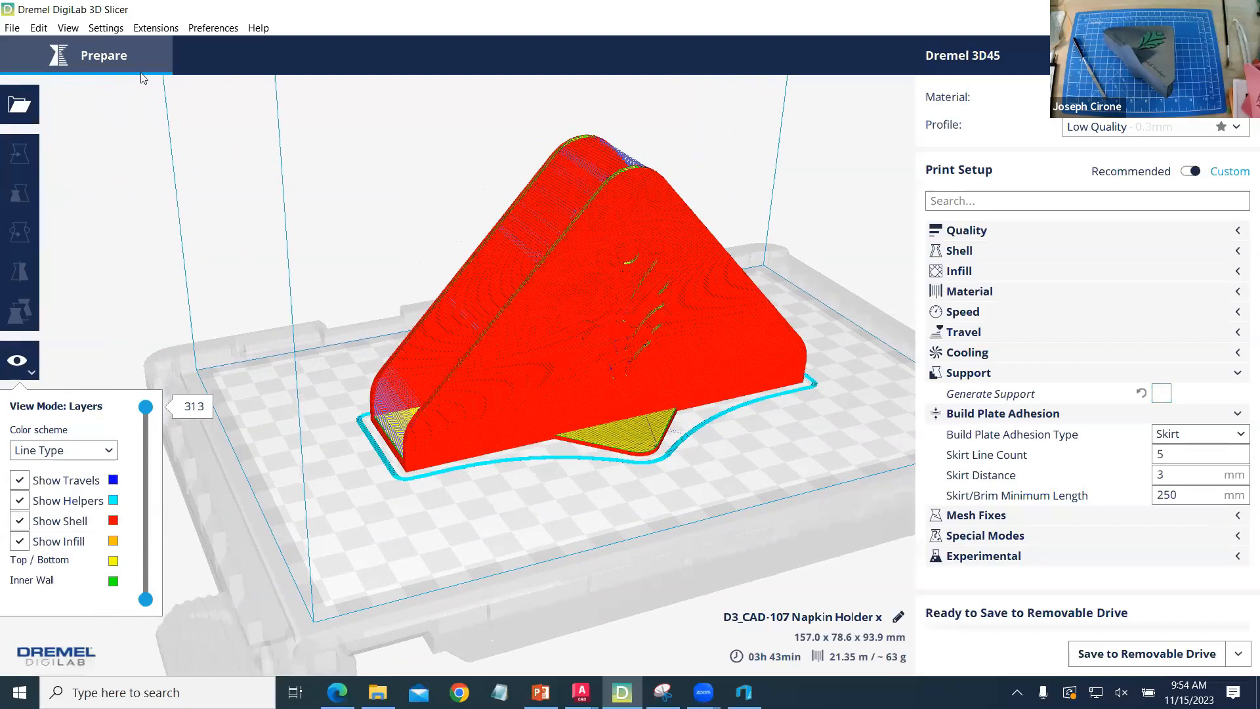
- Load CAD-107 Napkin Holder Leaf onto the build plate beside the napkin holder and slice both parts together
{"action": "left_click", "coordinate": [13, 109]}
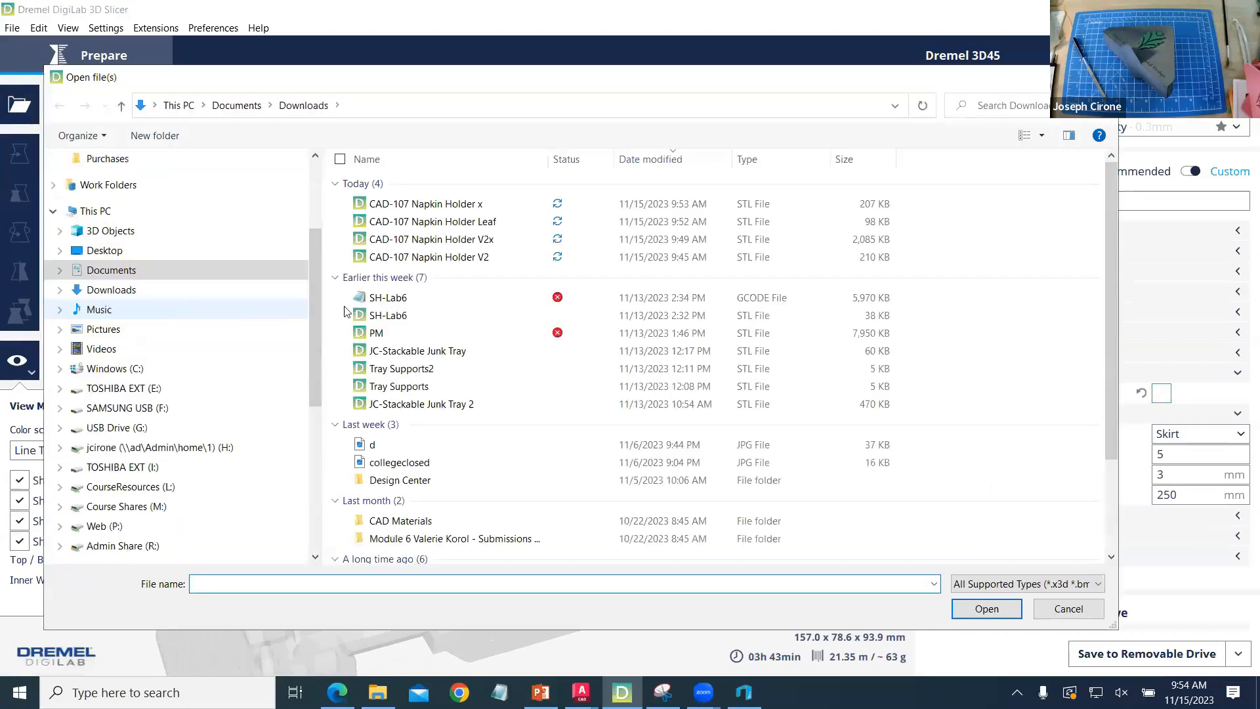
{"action": "left_click", "coordinate": [426, 221]}
{"action": "left_click", "coordinate": [984, 608]}
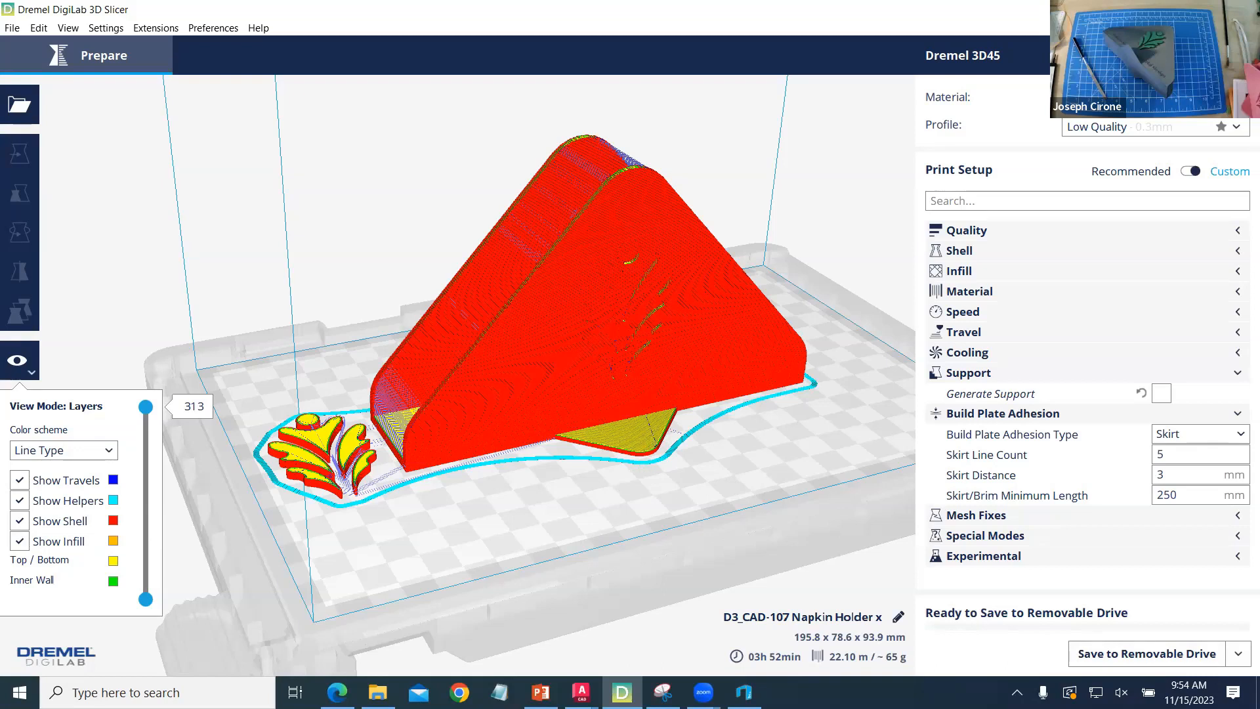
- Switch to Microsoft Edge, go back from the Napkin Holder document, and view the CAD-107 Chapter 8 lecture PDF through its last page
{"action": "left_click", "coordinate": [337, 692]}
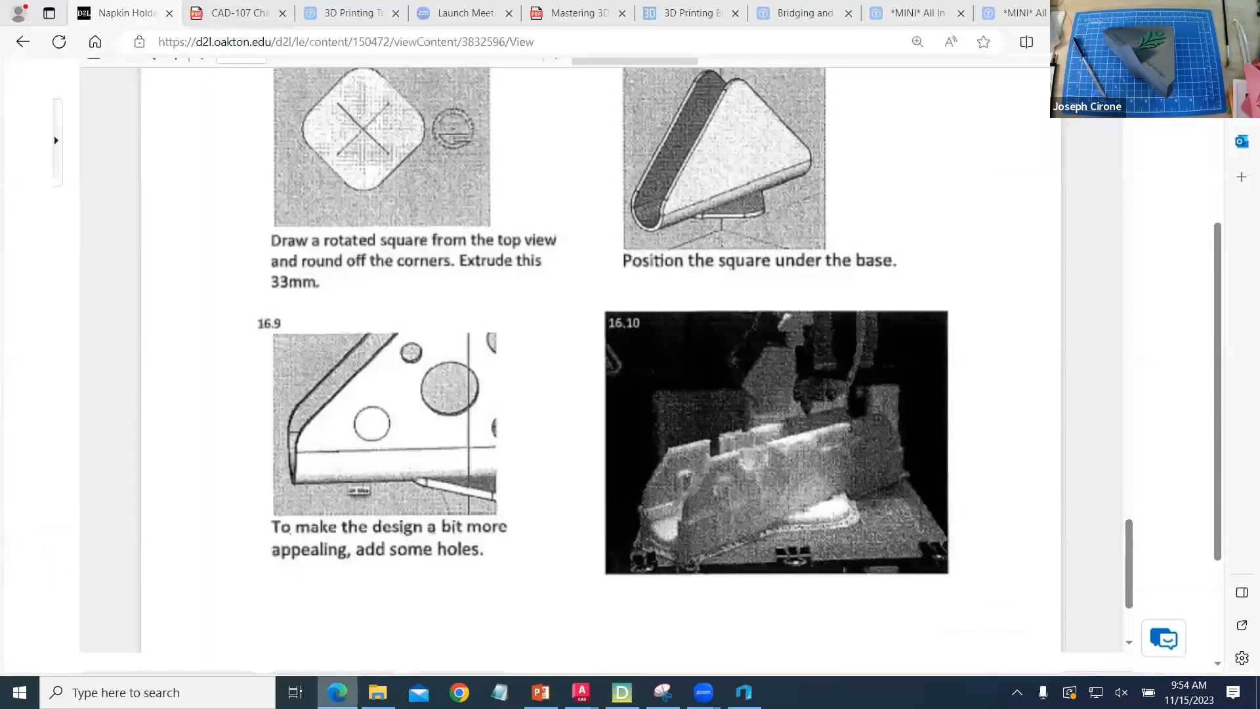
{"action": "left_click", "coordinate": [14, 46]}
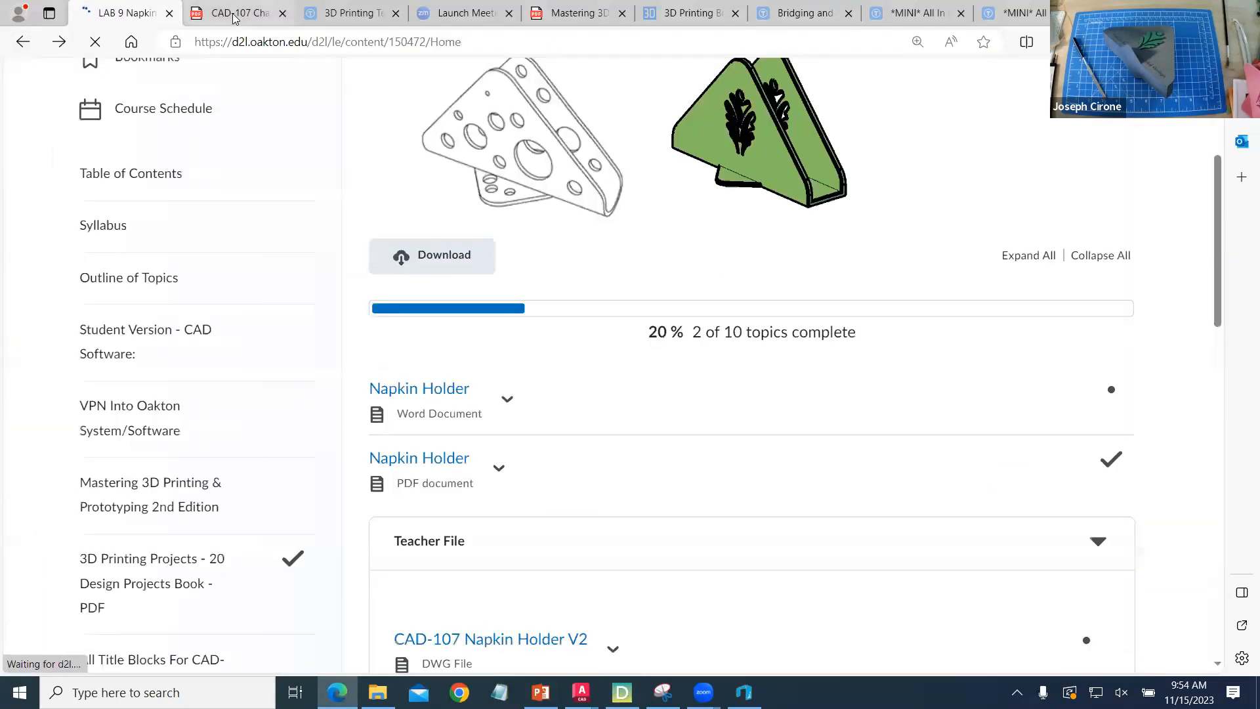
{"action": "left_click", "coordinate": [235, 15]}
{"action": "scroll", "coordinate": [570, 333], "scroll_direction": "down", "scroll_amount": 3}
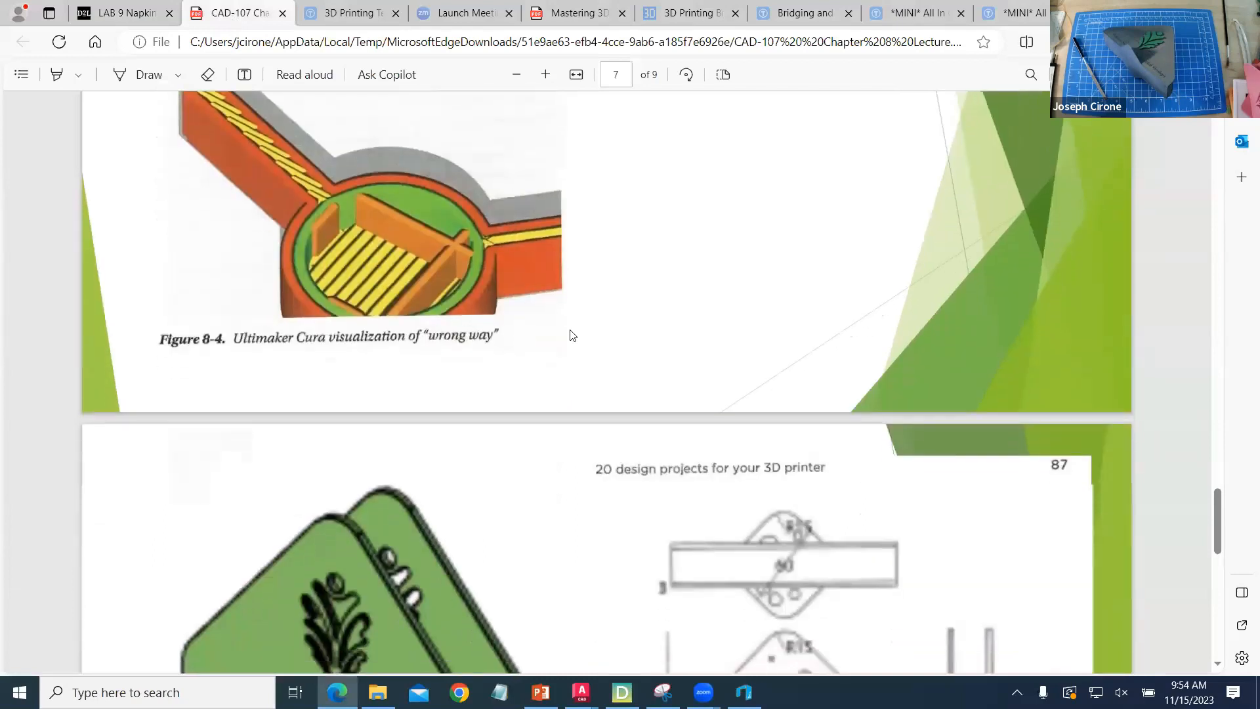
{"action": "scroll", "coordinate": [571, 335], "scroll_direction": "down", "scroll_amount": 10}
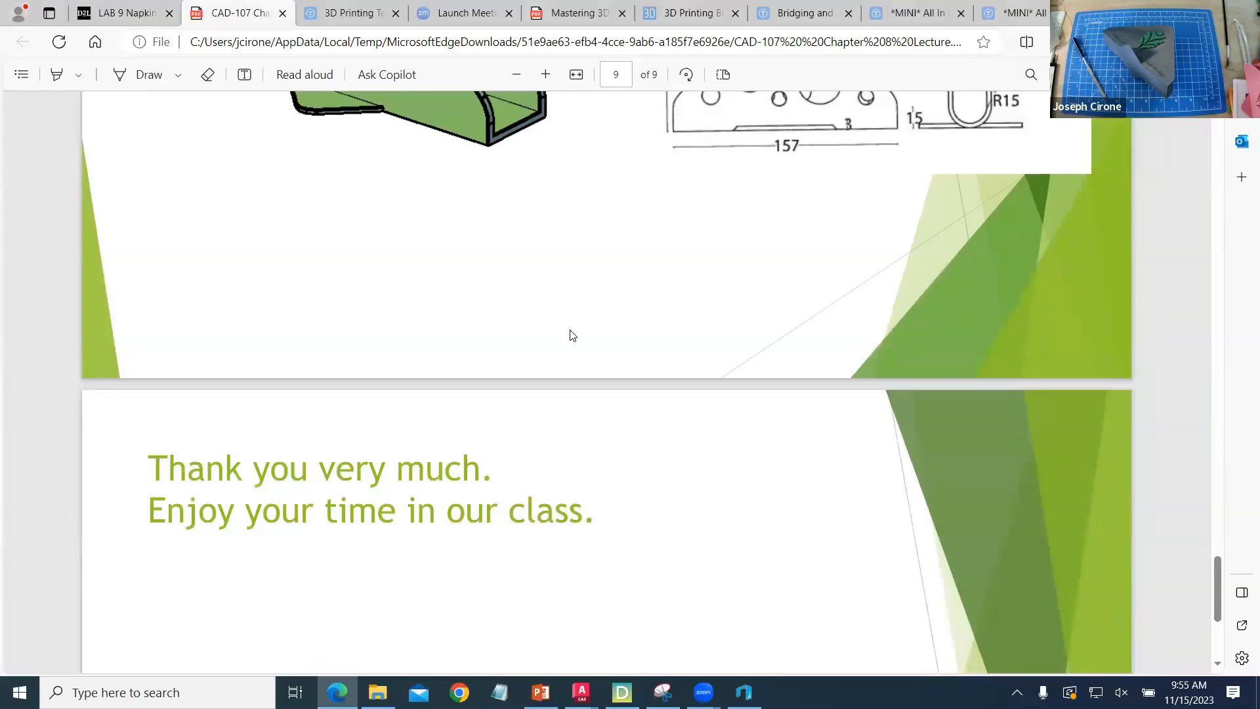
{"action": "scroll", "coordinate": [570, 335], "scroll_direction": "down", "scroll_amount": 5}
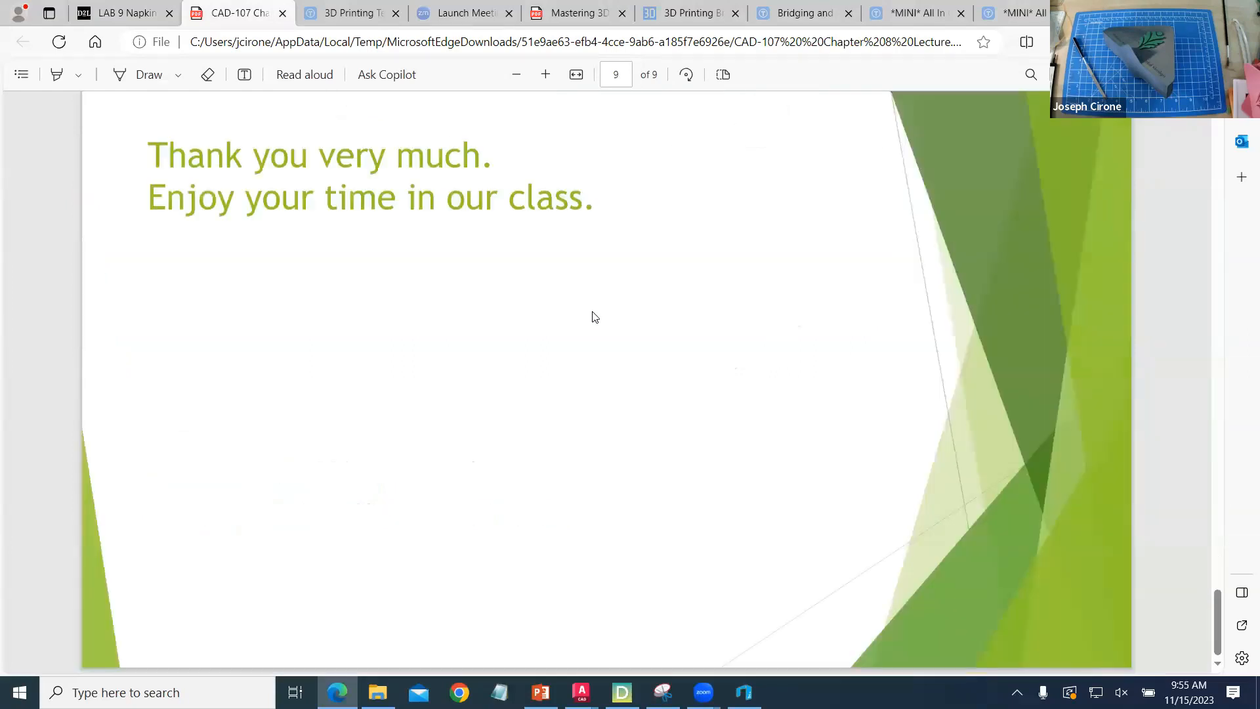